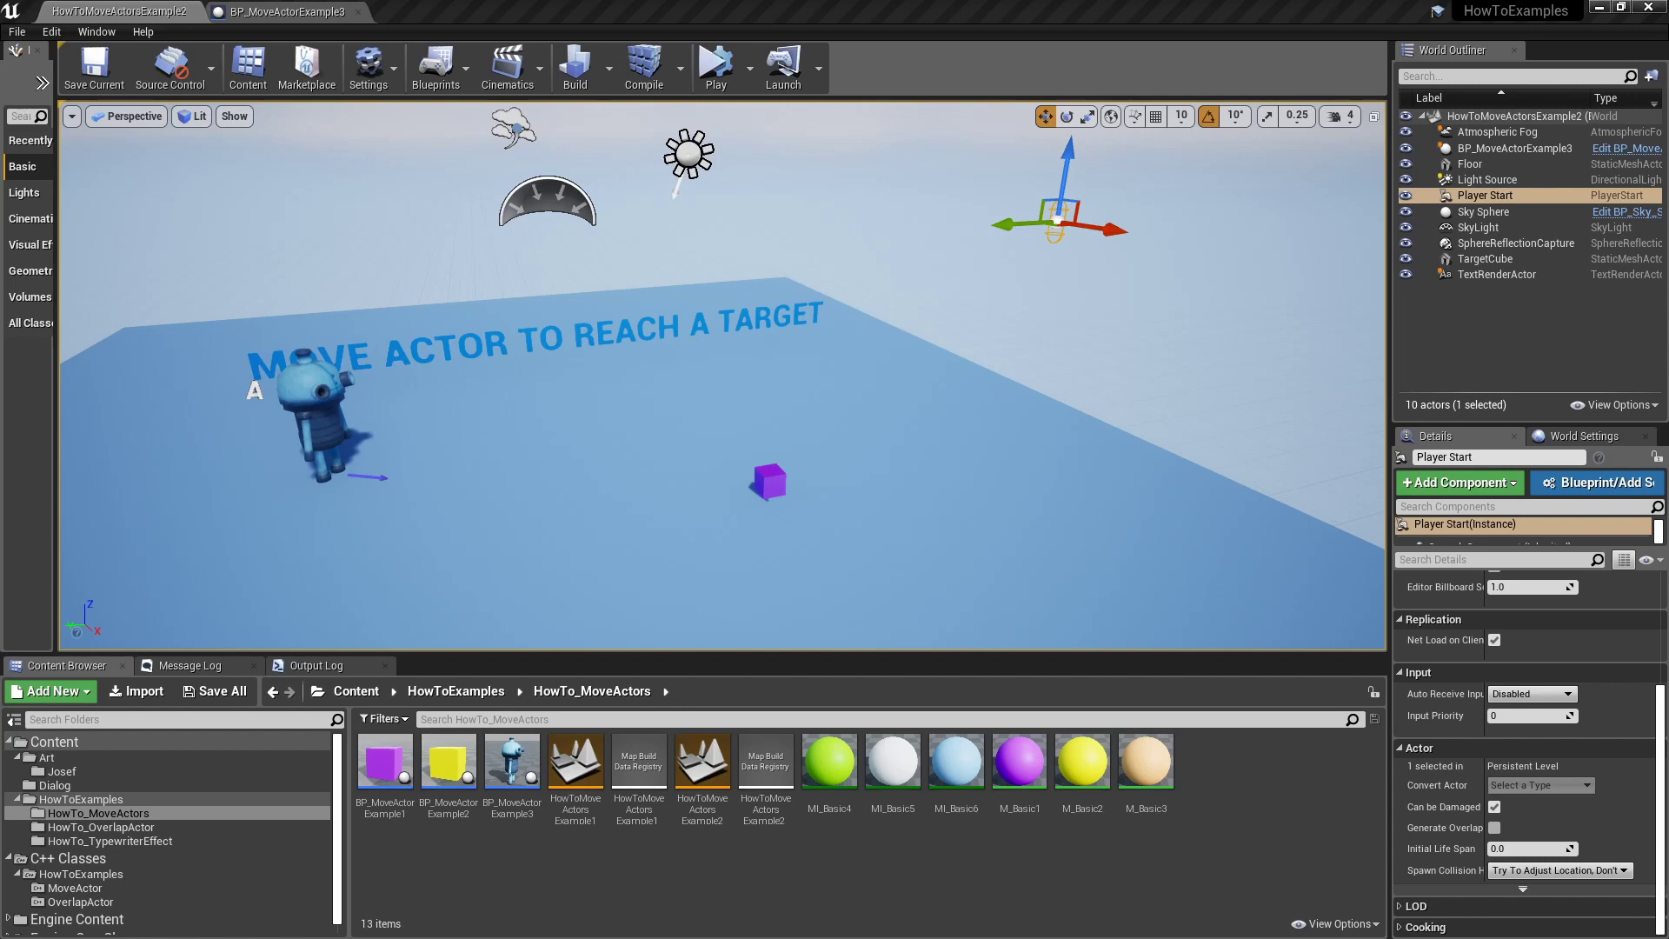
Run the level so the robot walks toward the purple target cube
click(716, 65)
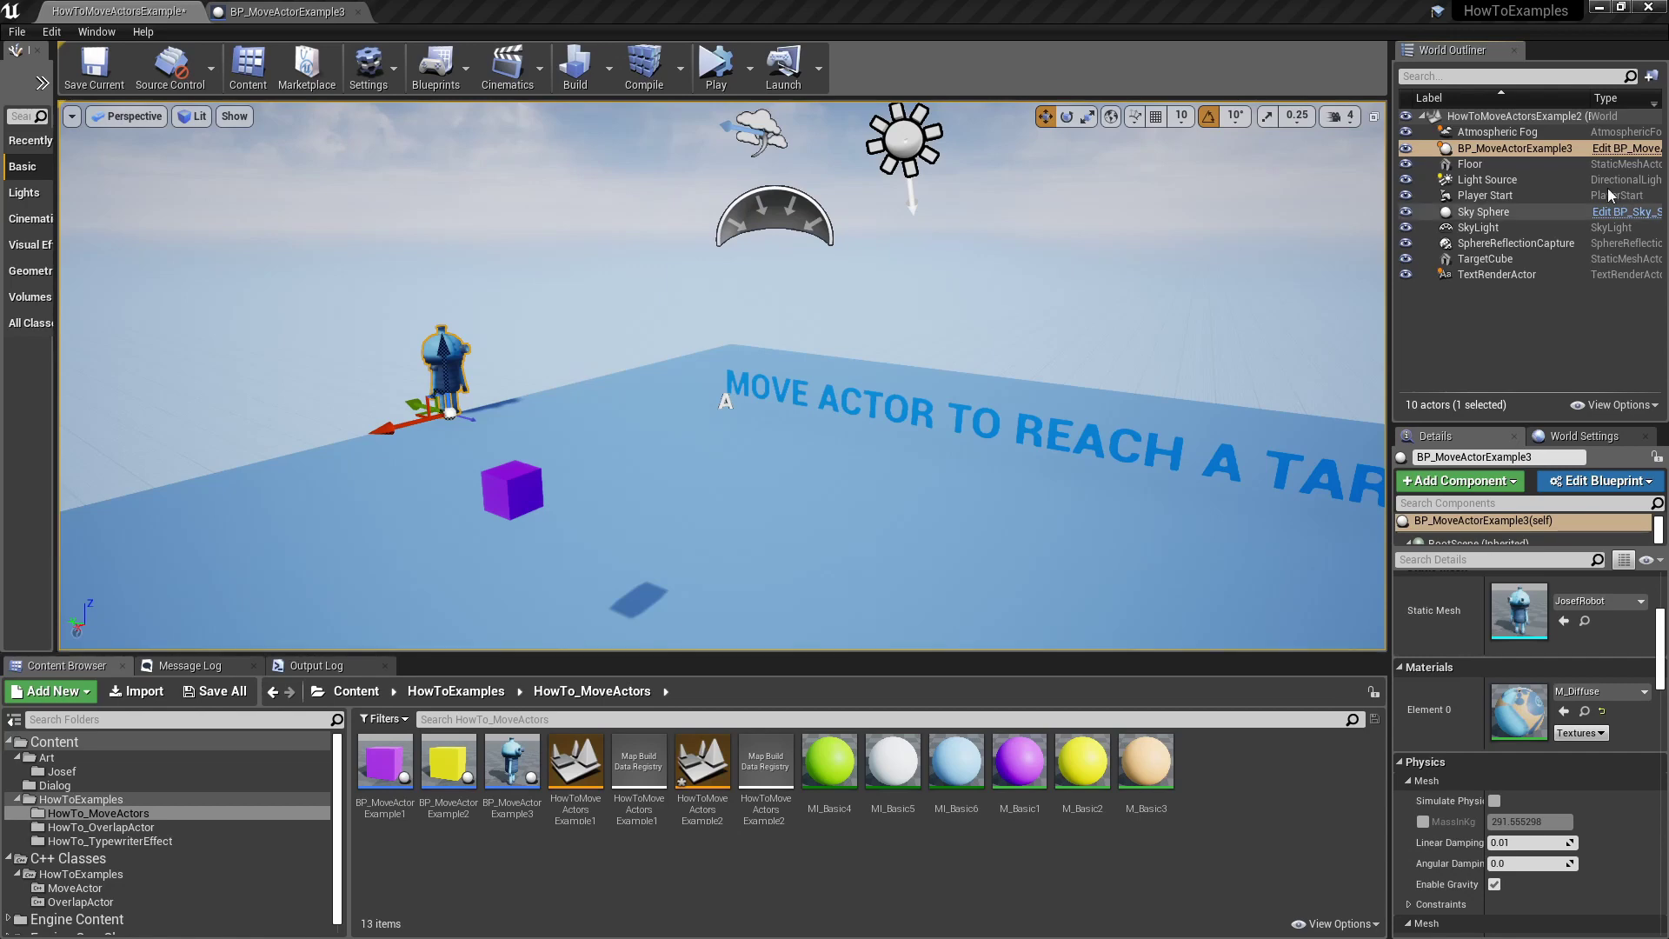
Inspect the blueprint's Mesh, RootScene and Arrow components and its class defaults
click(1631, 148)
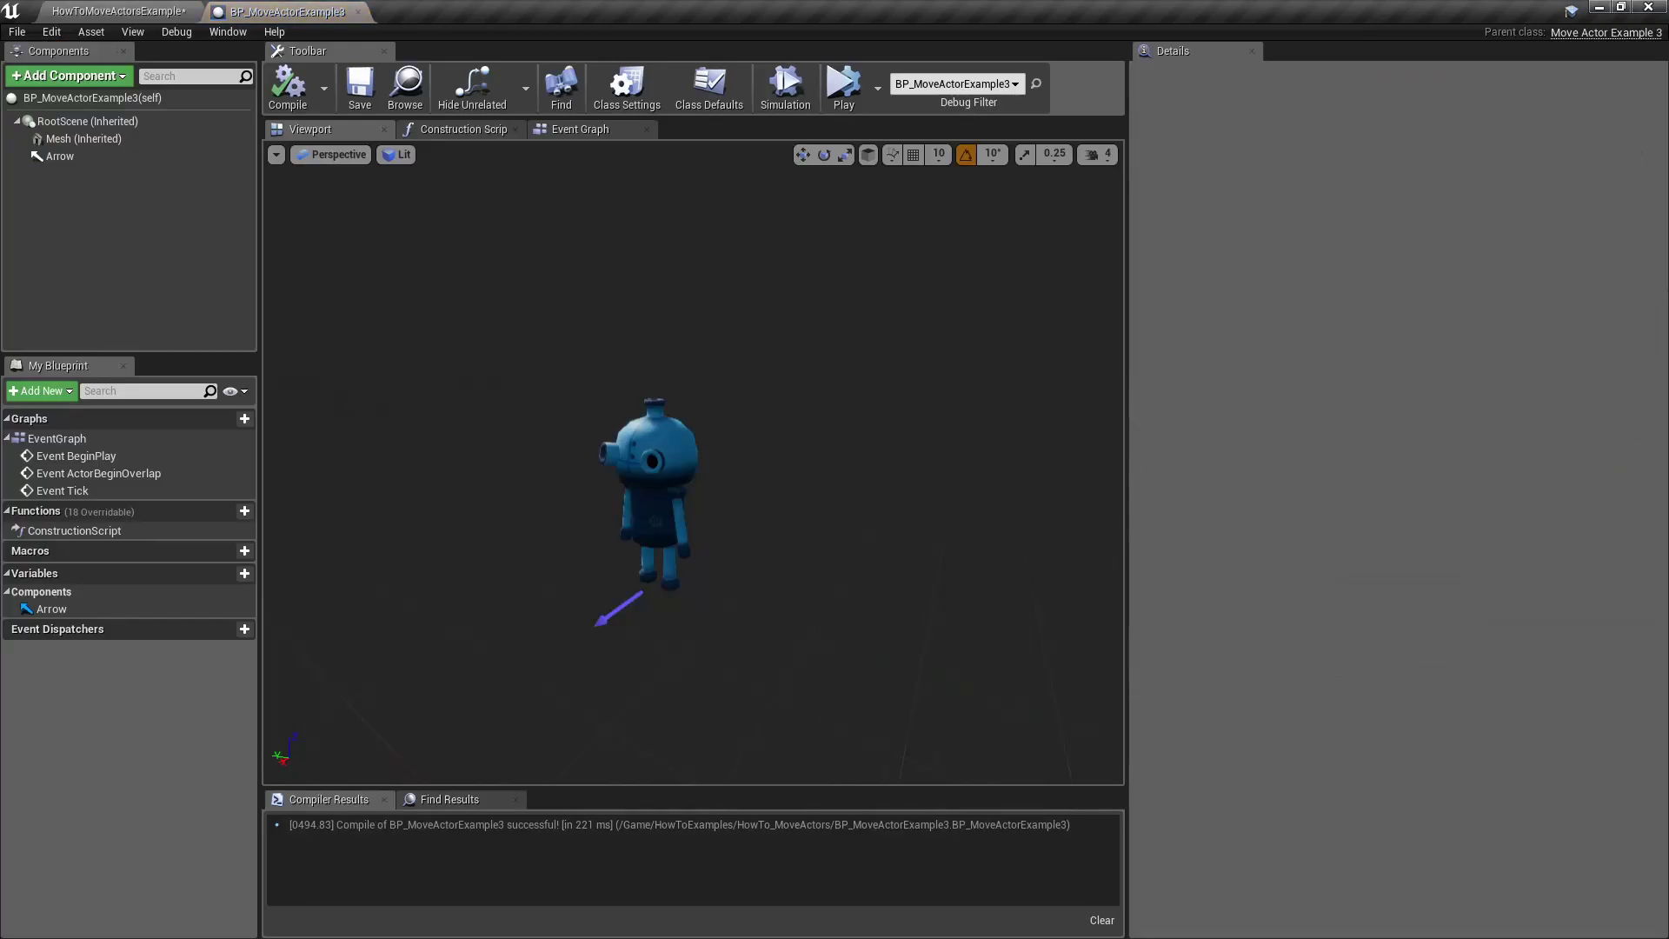
click(659, 449)
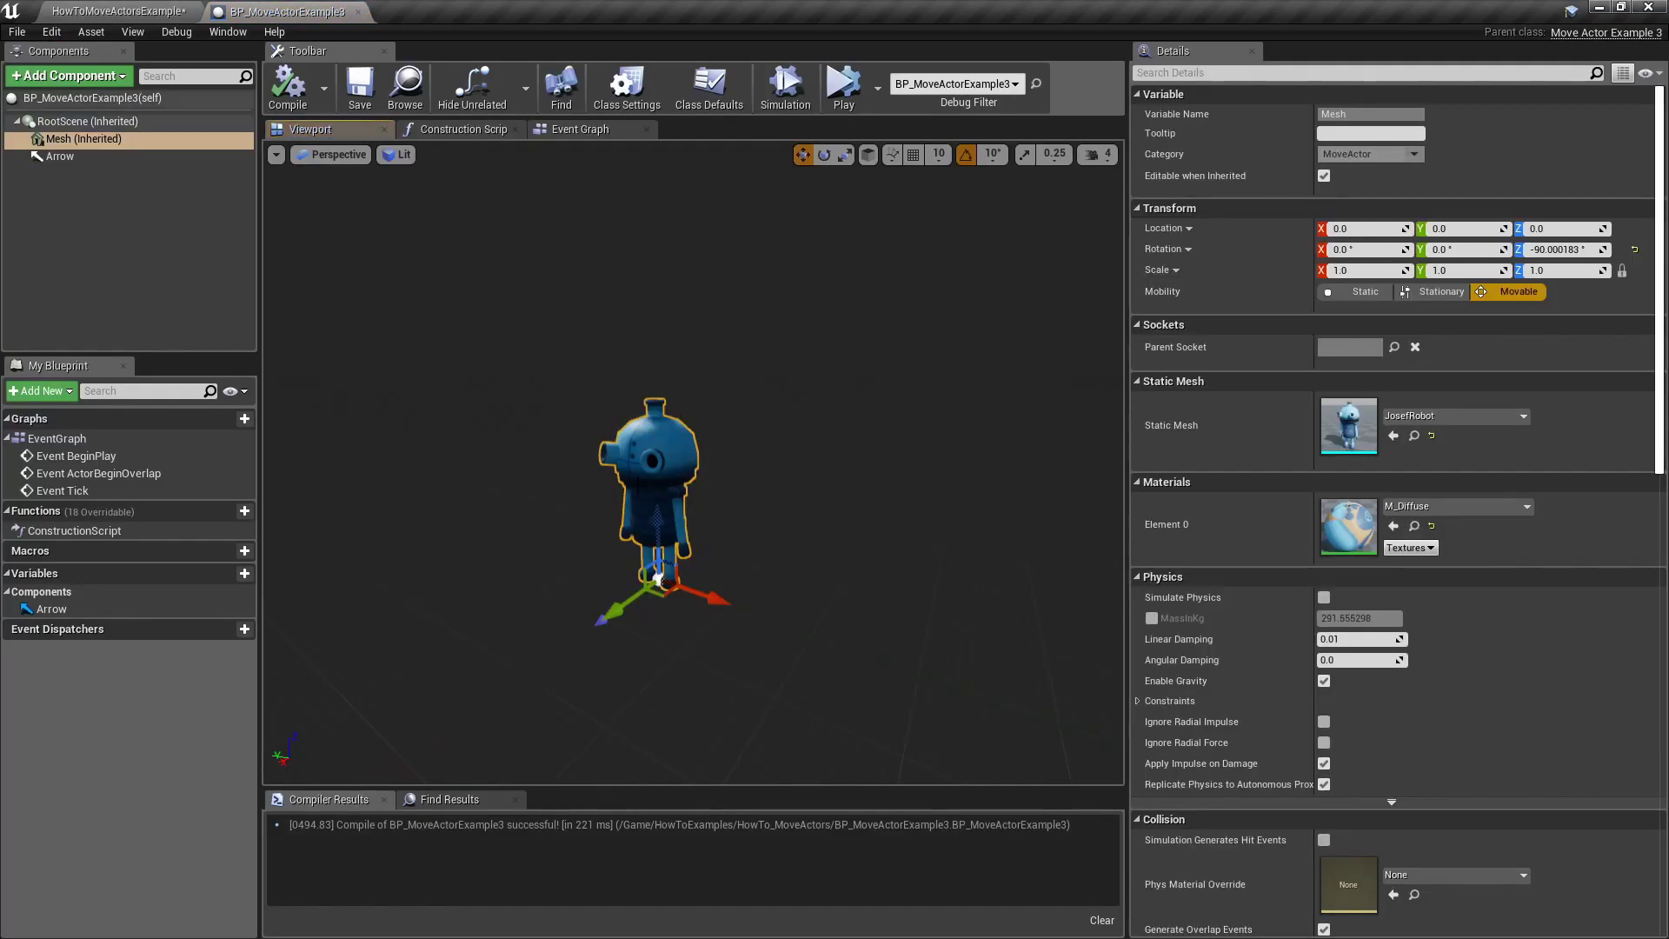
click(95, 122)
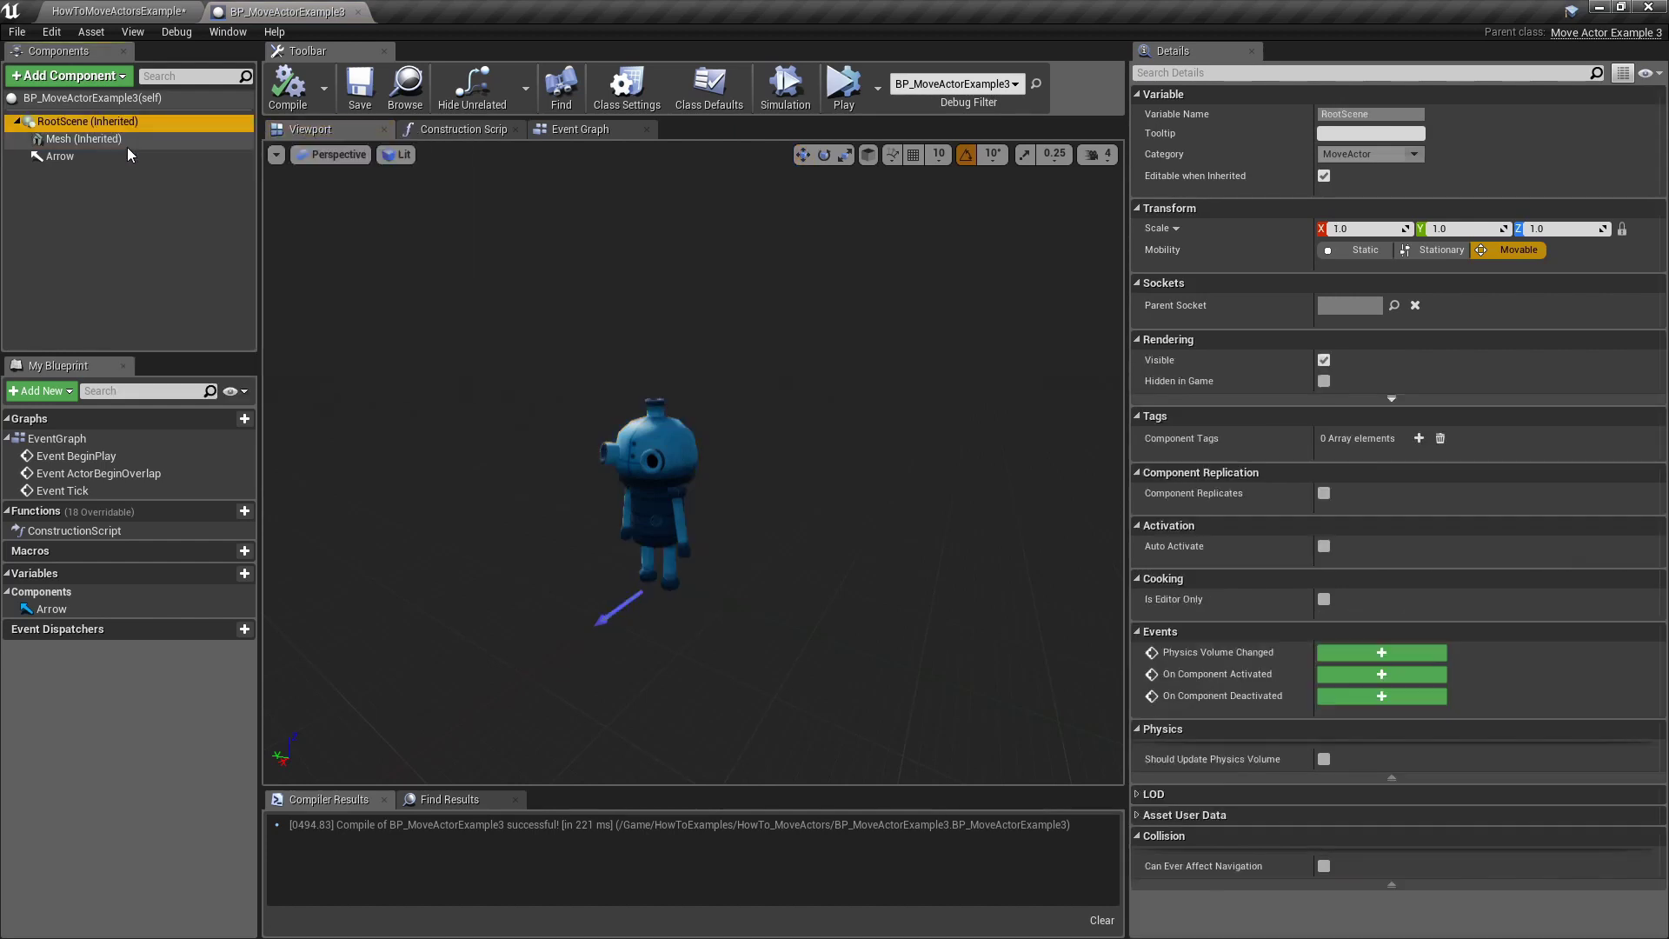
click(85, 152)
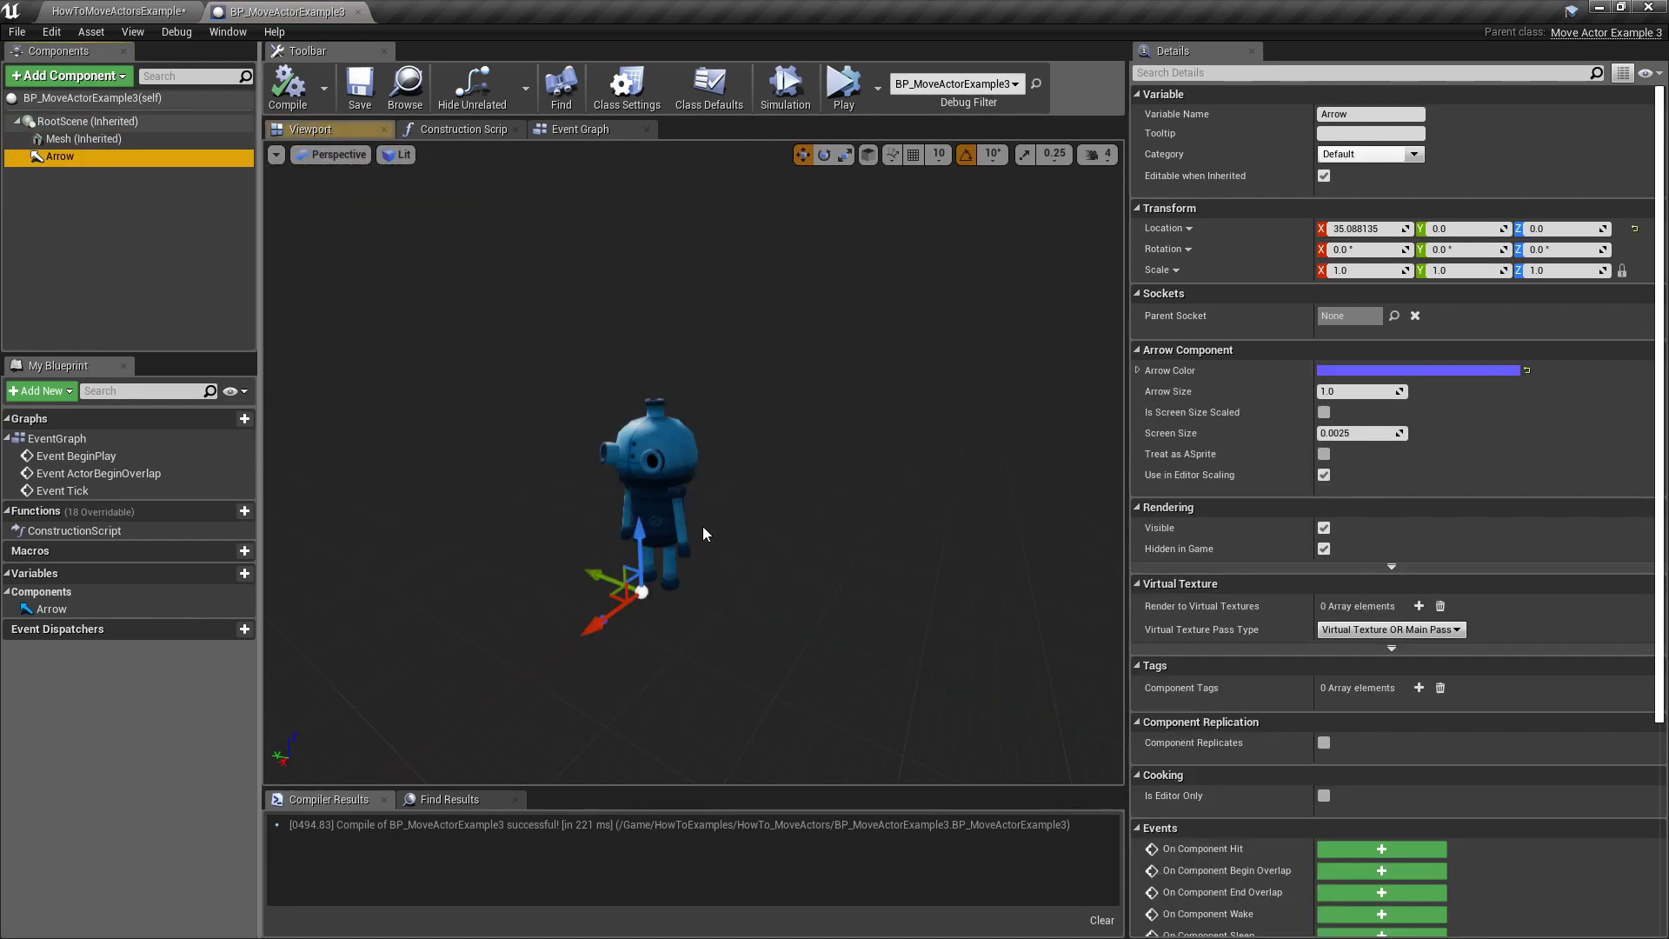
click(82, 140)
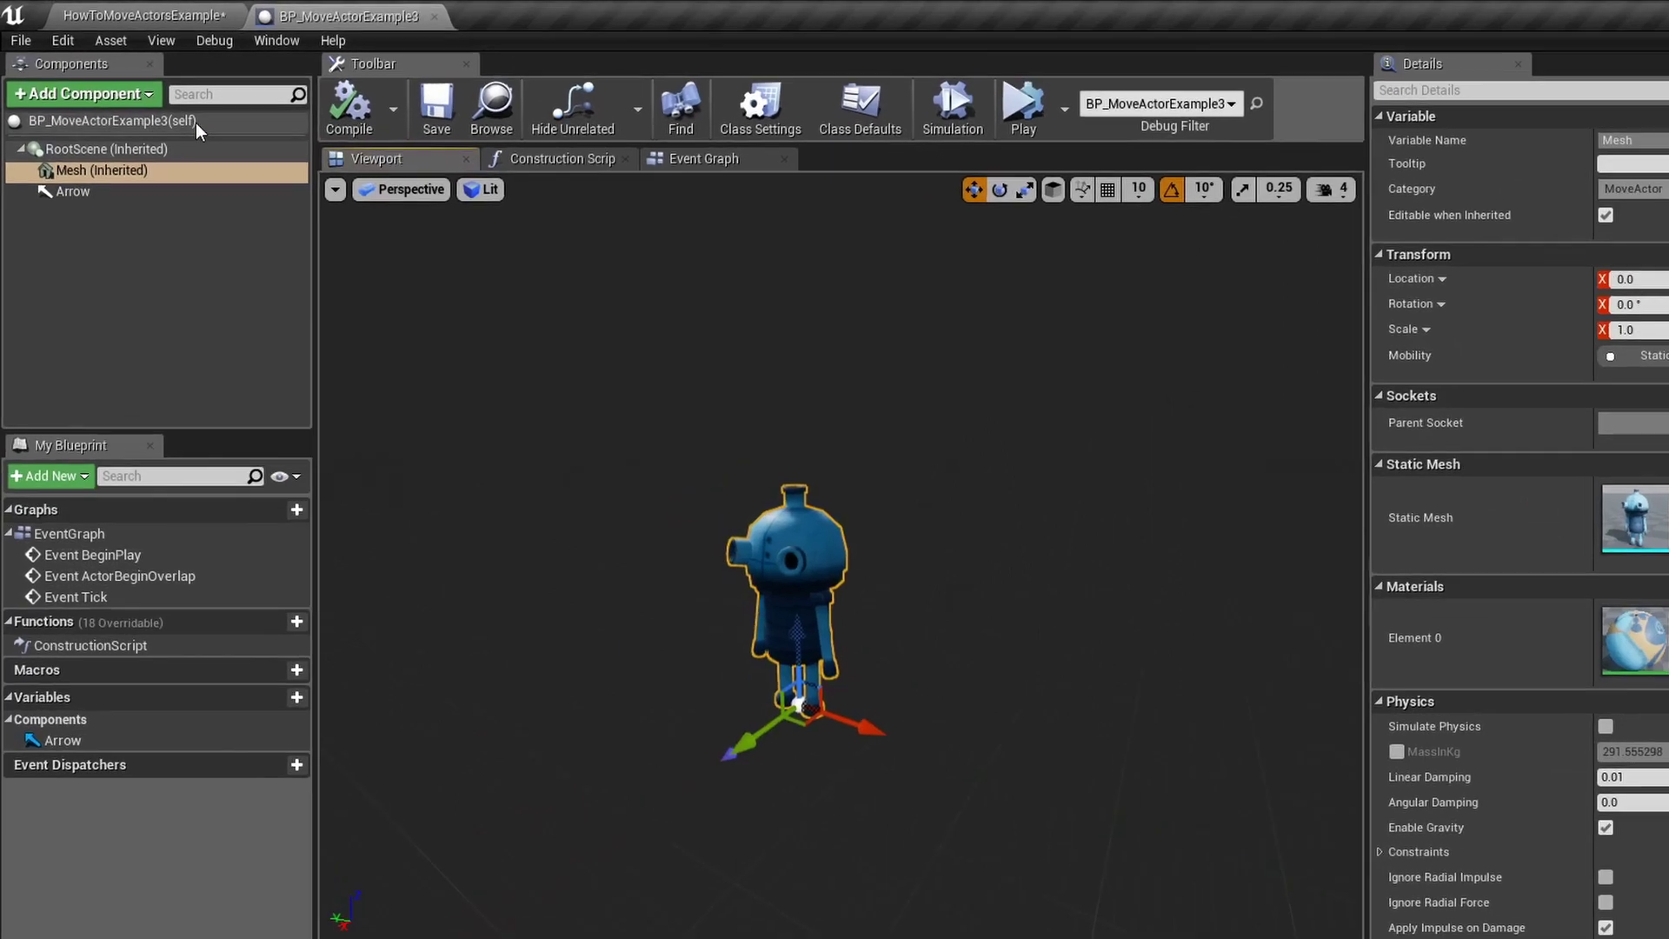
click(196, 123)
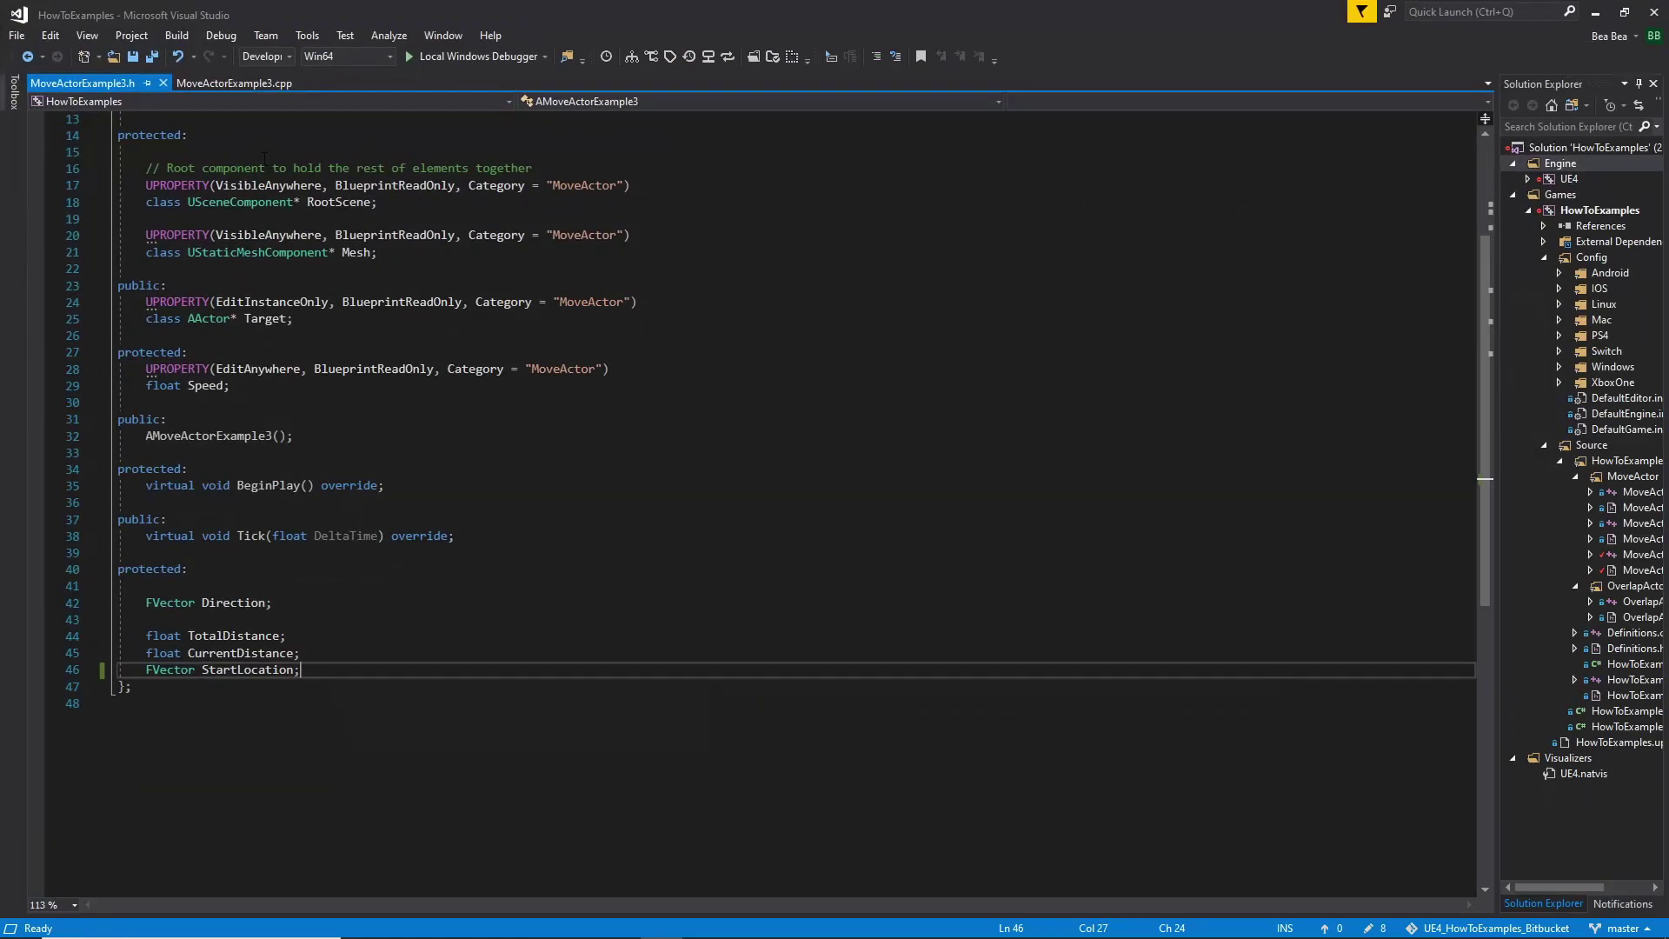
scroll(480, 297, up, 4)
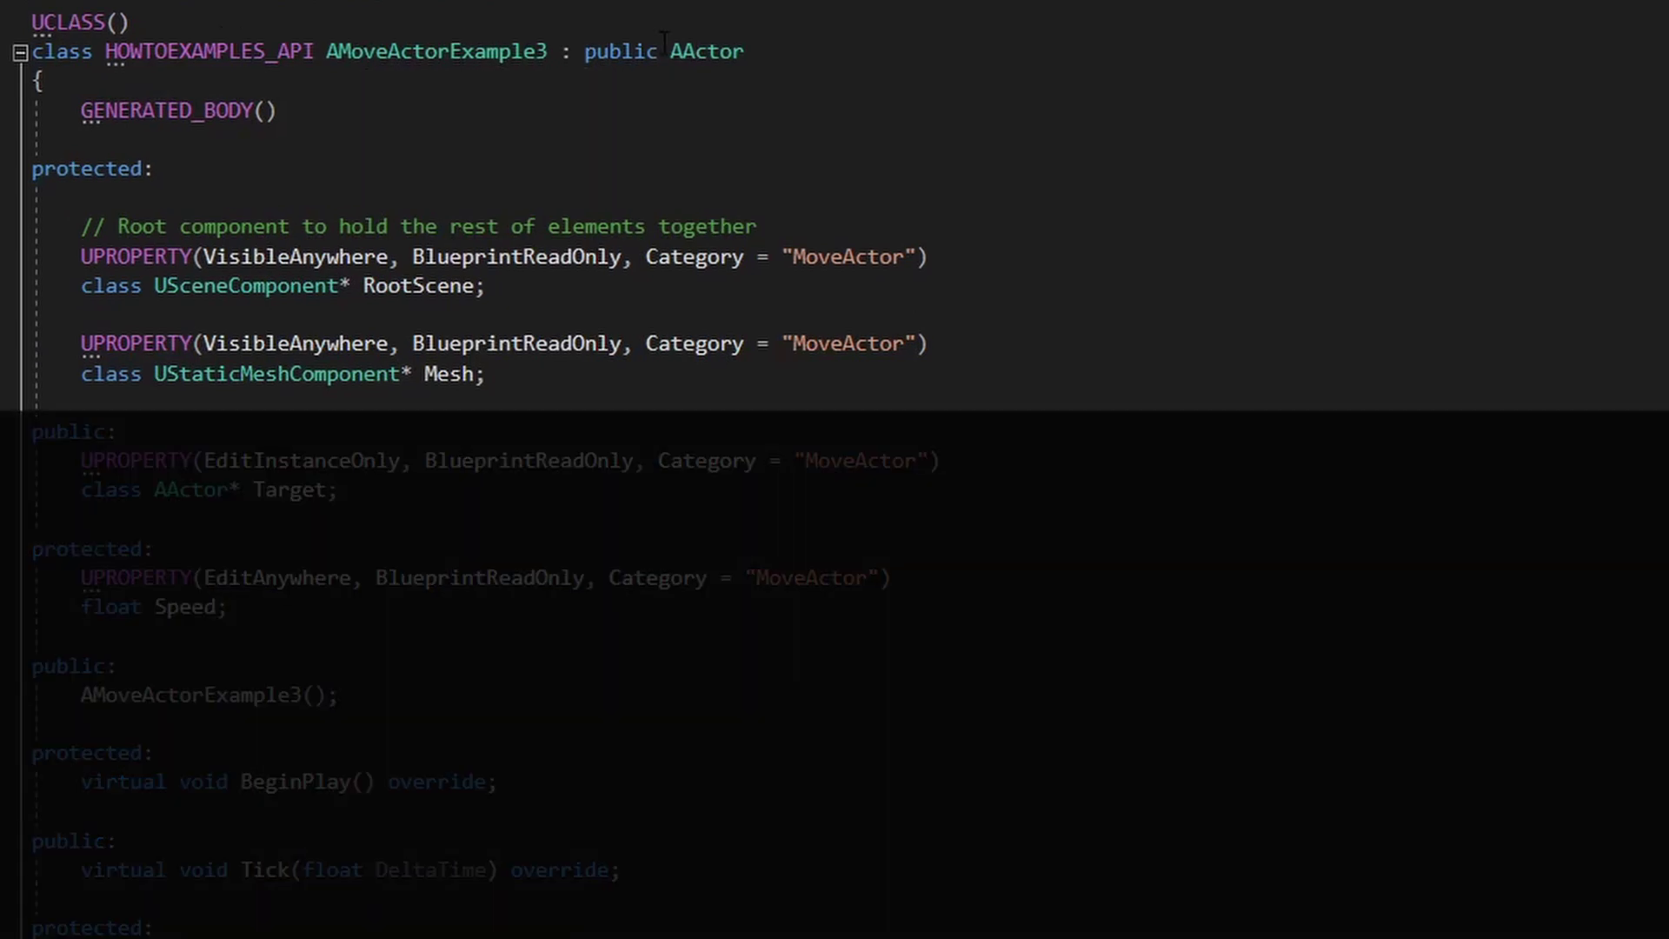
Highlight the AActor base class and the RootScene and Mesh UPROPERTY declarations in the header
double_click(461, 49)
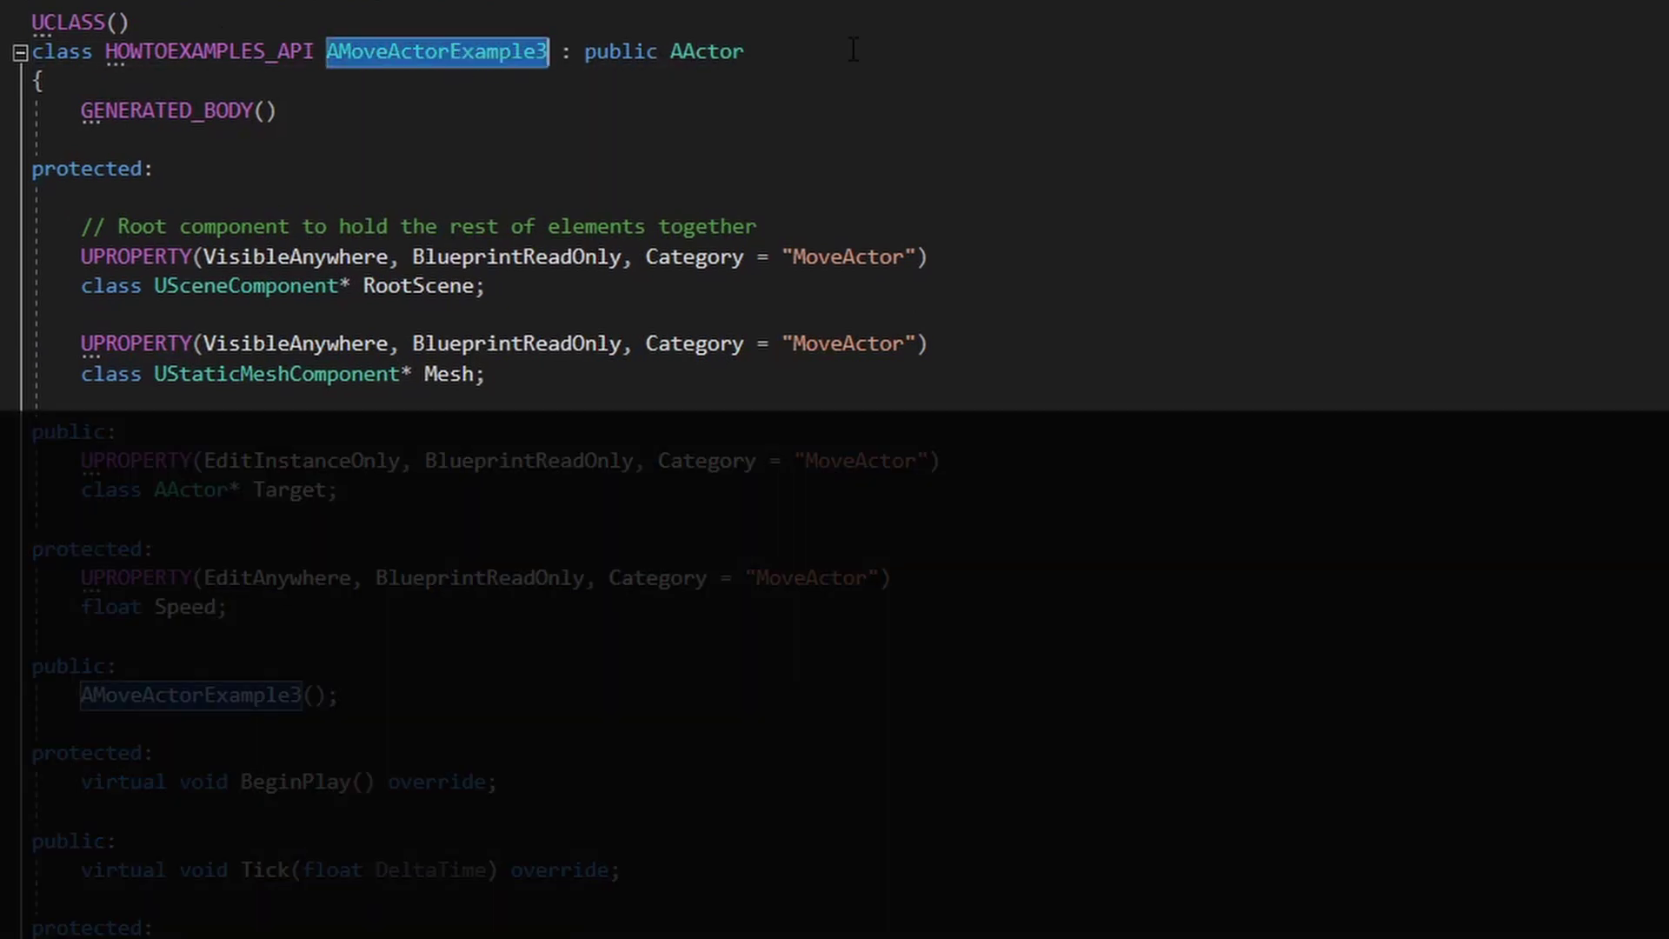
double_click(704, 49)
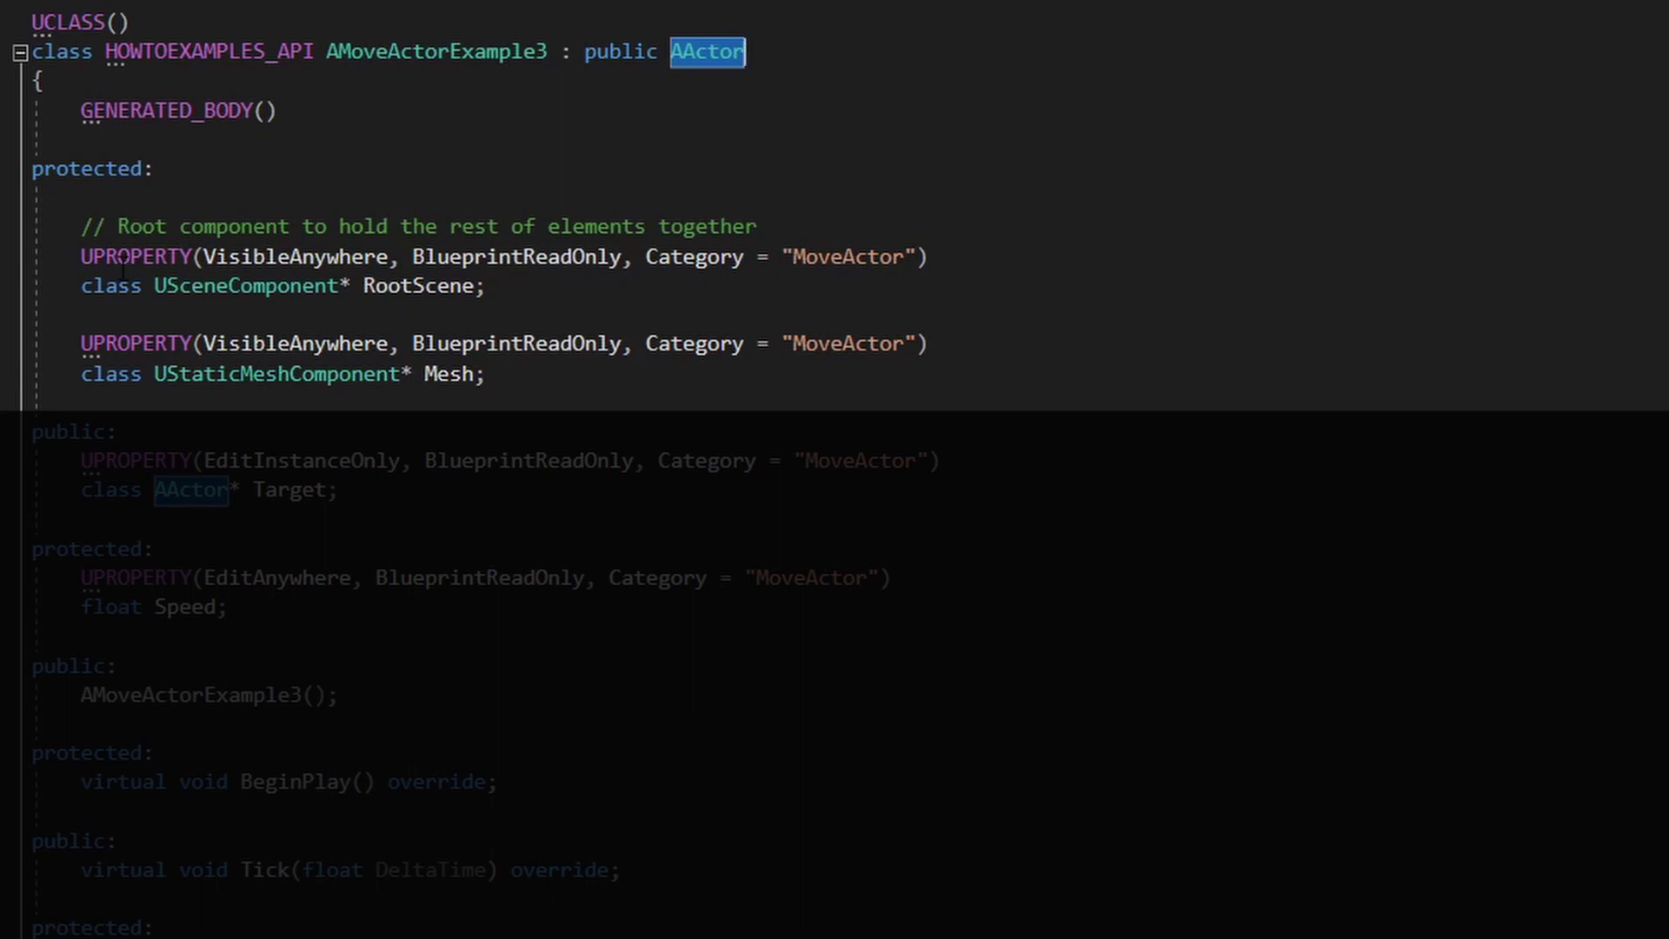
drag(79, 257, 535, 290)
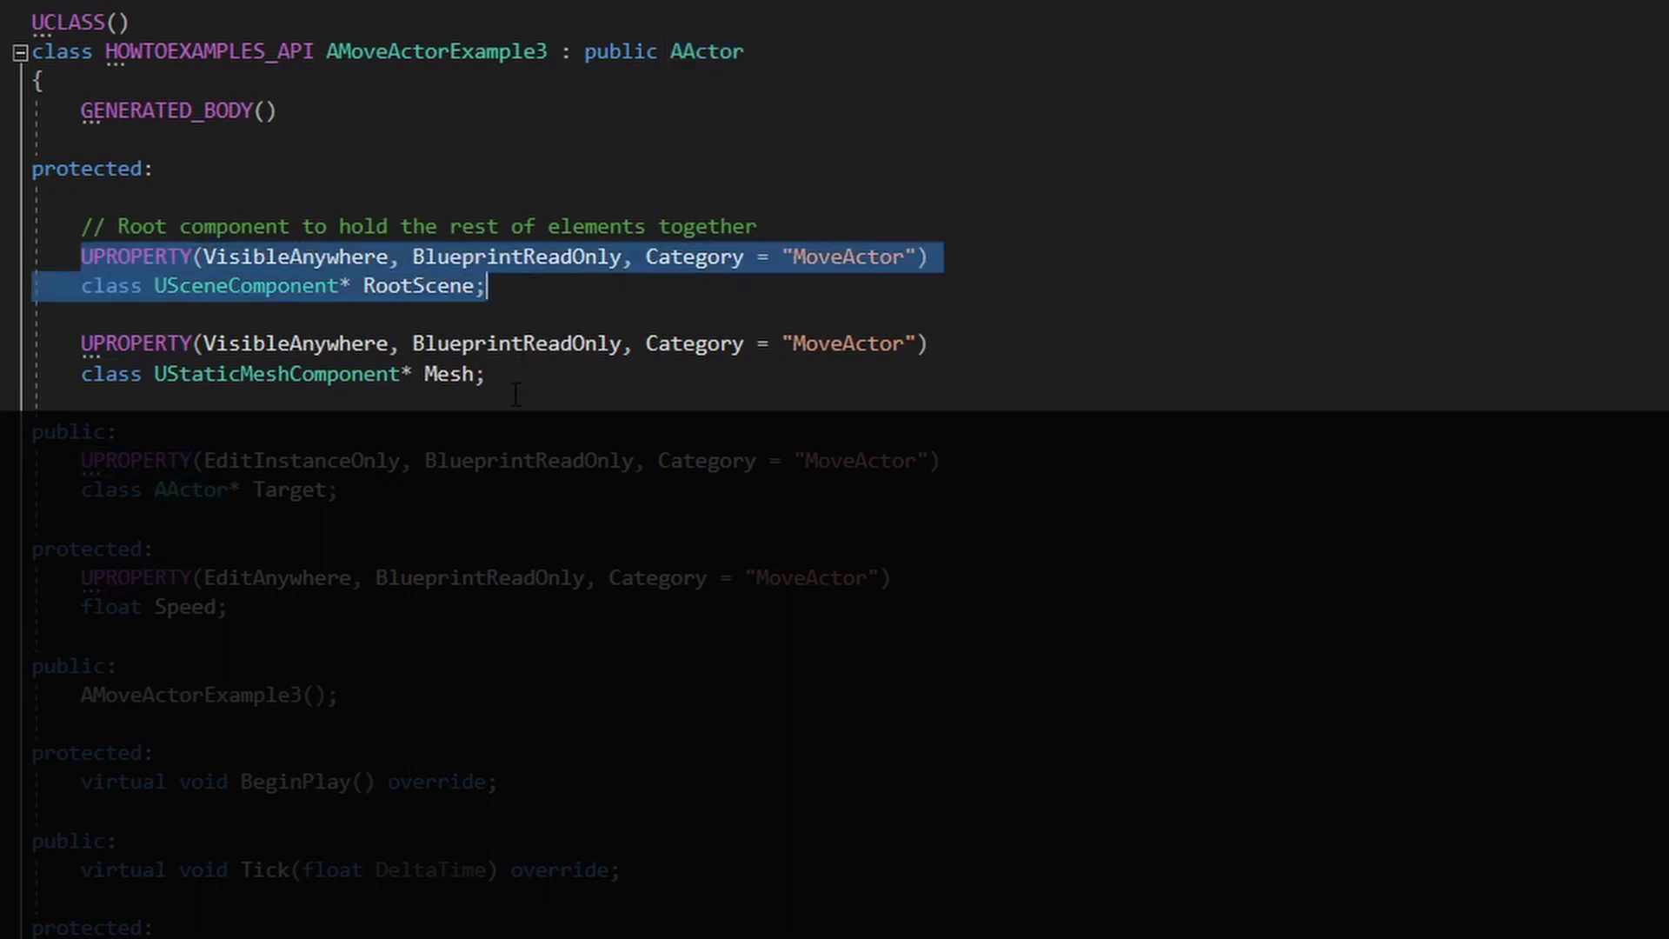
drag(517, 401, 81, 344)
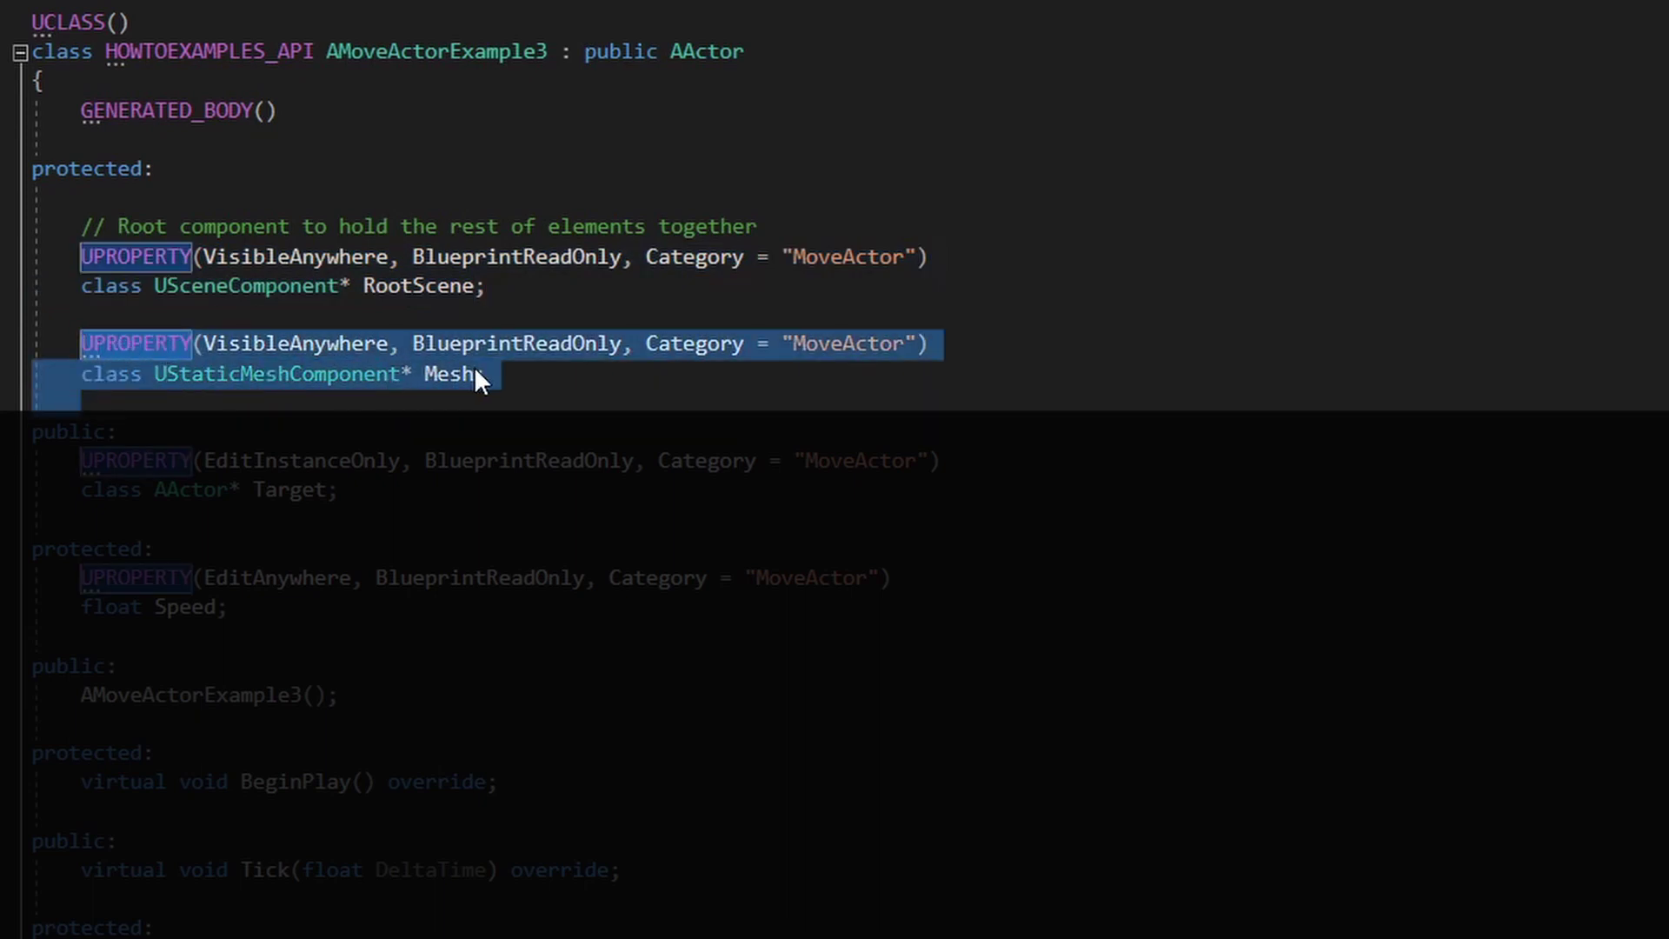
click(522, 373)
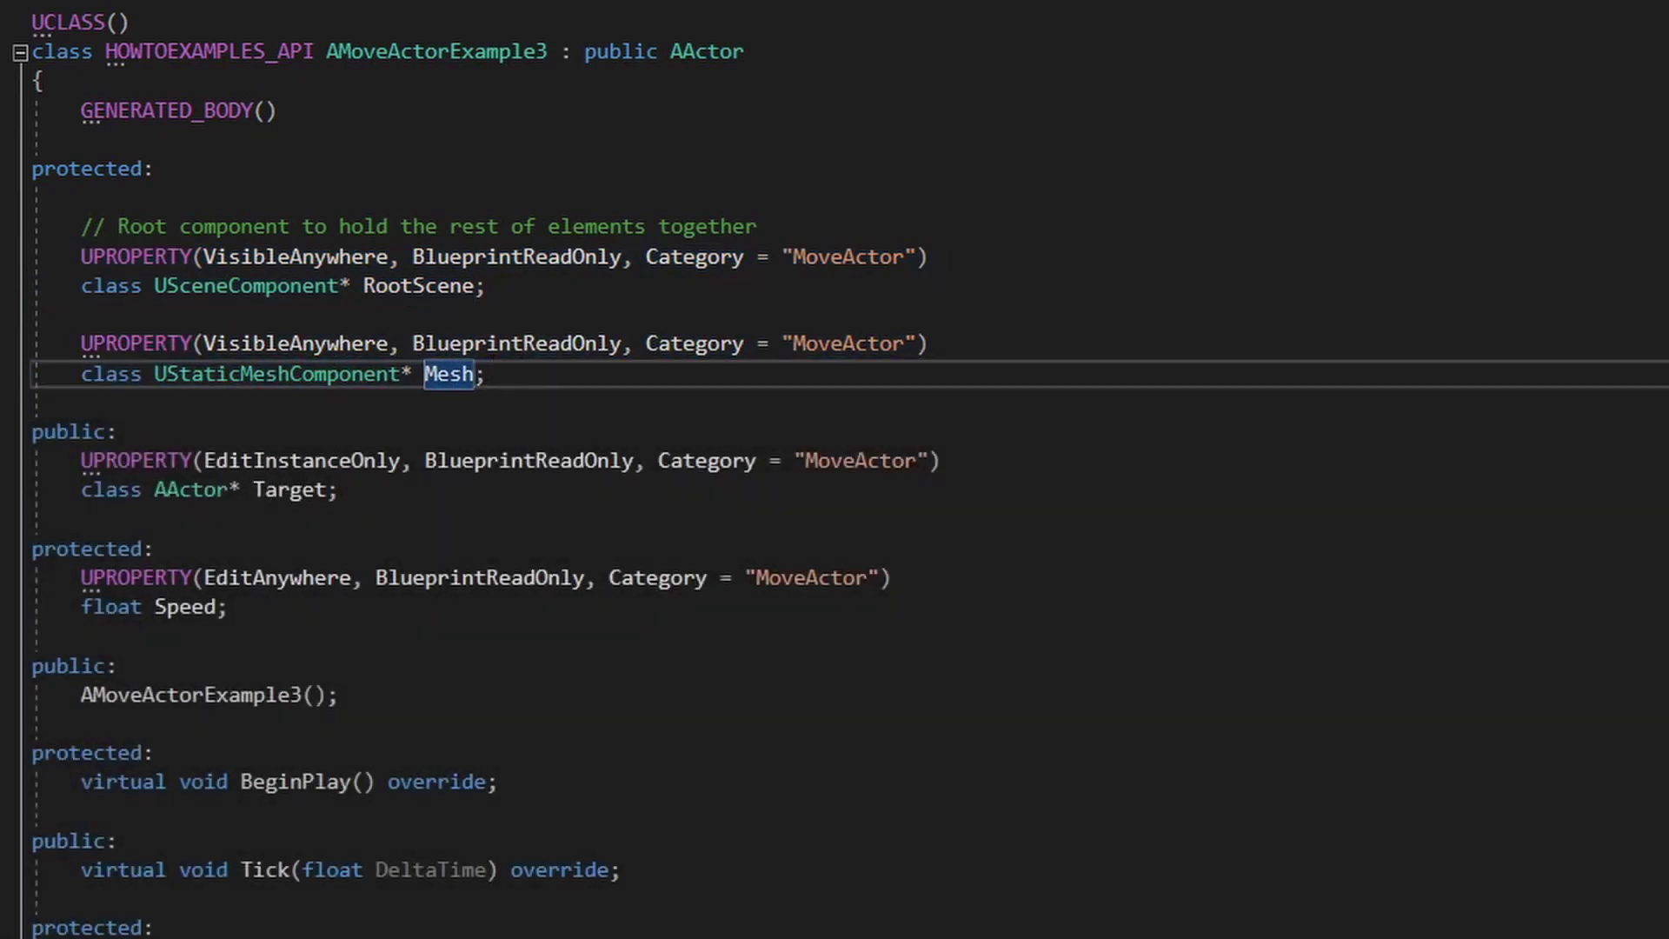
scroll(87, 136, up, 5)
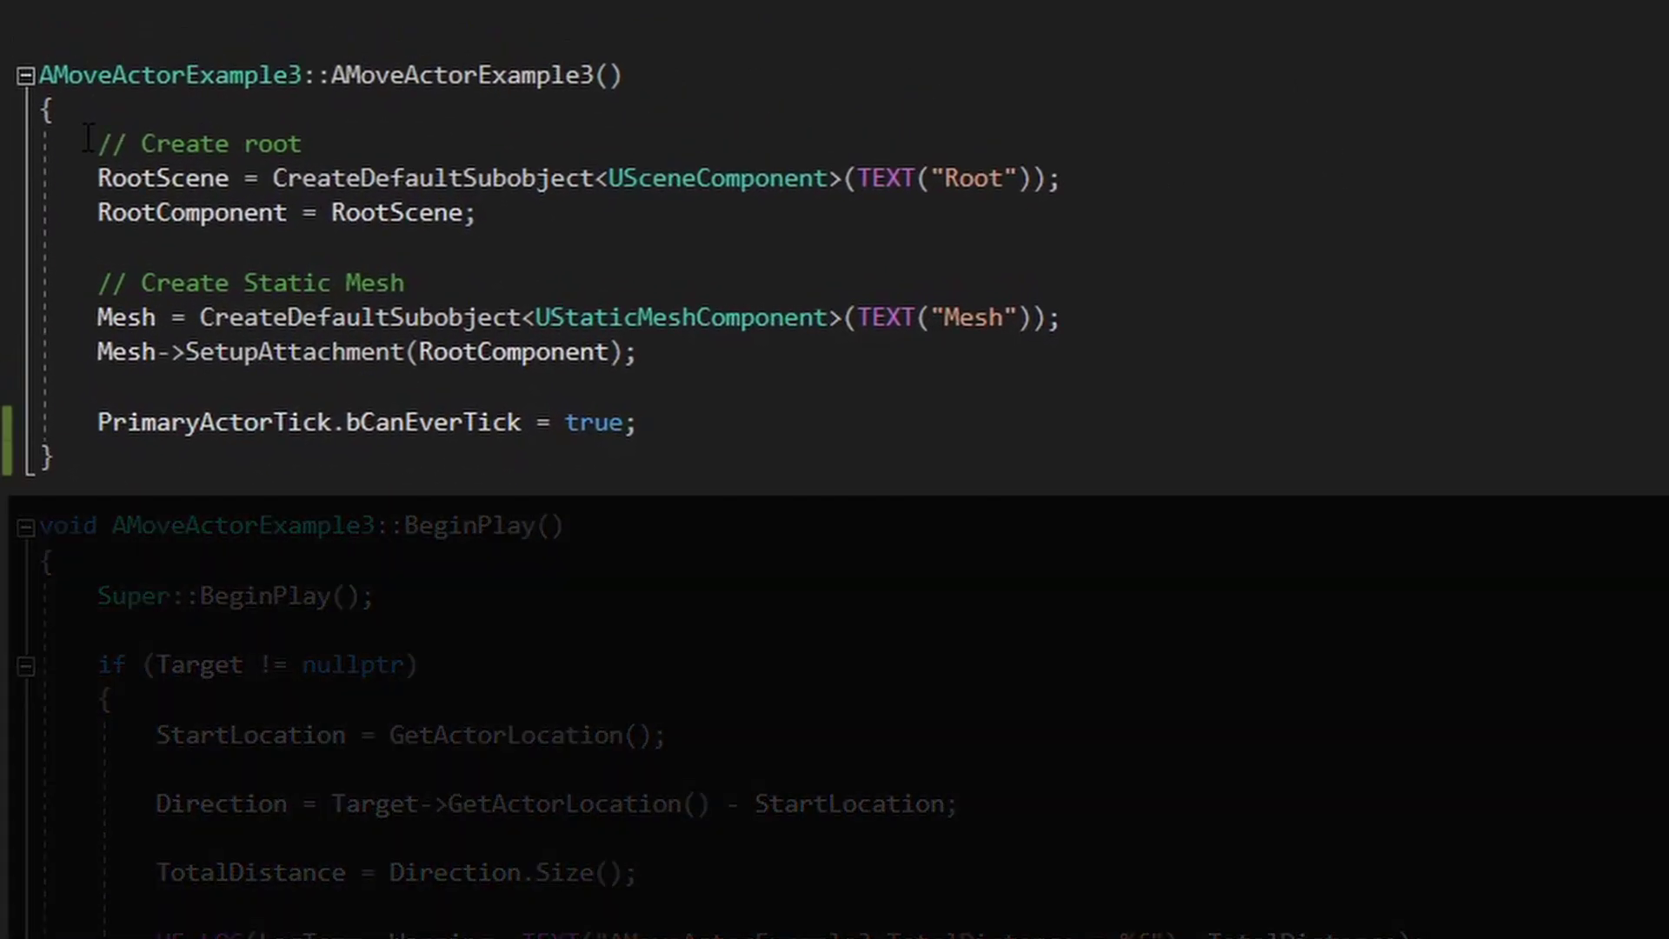
Highlight RootScene and Mesh in the constructor, then jump to Mesh's declaration via F12
double_click(195, 177)
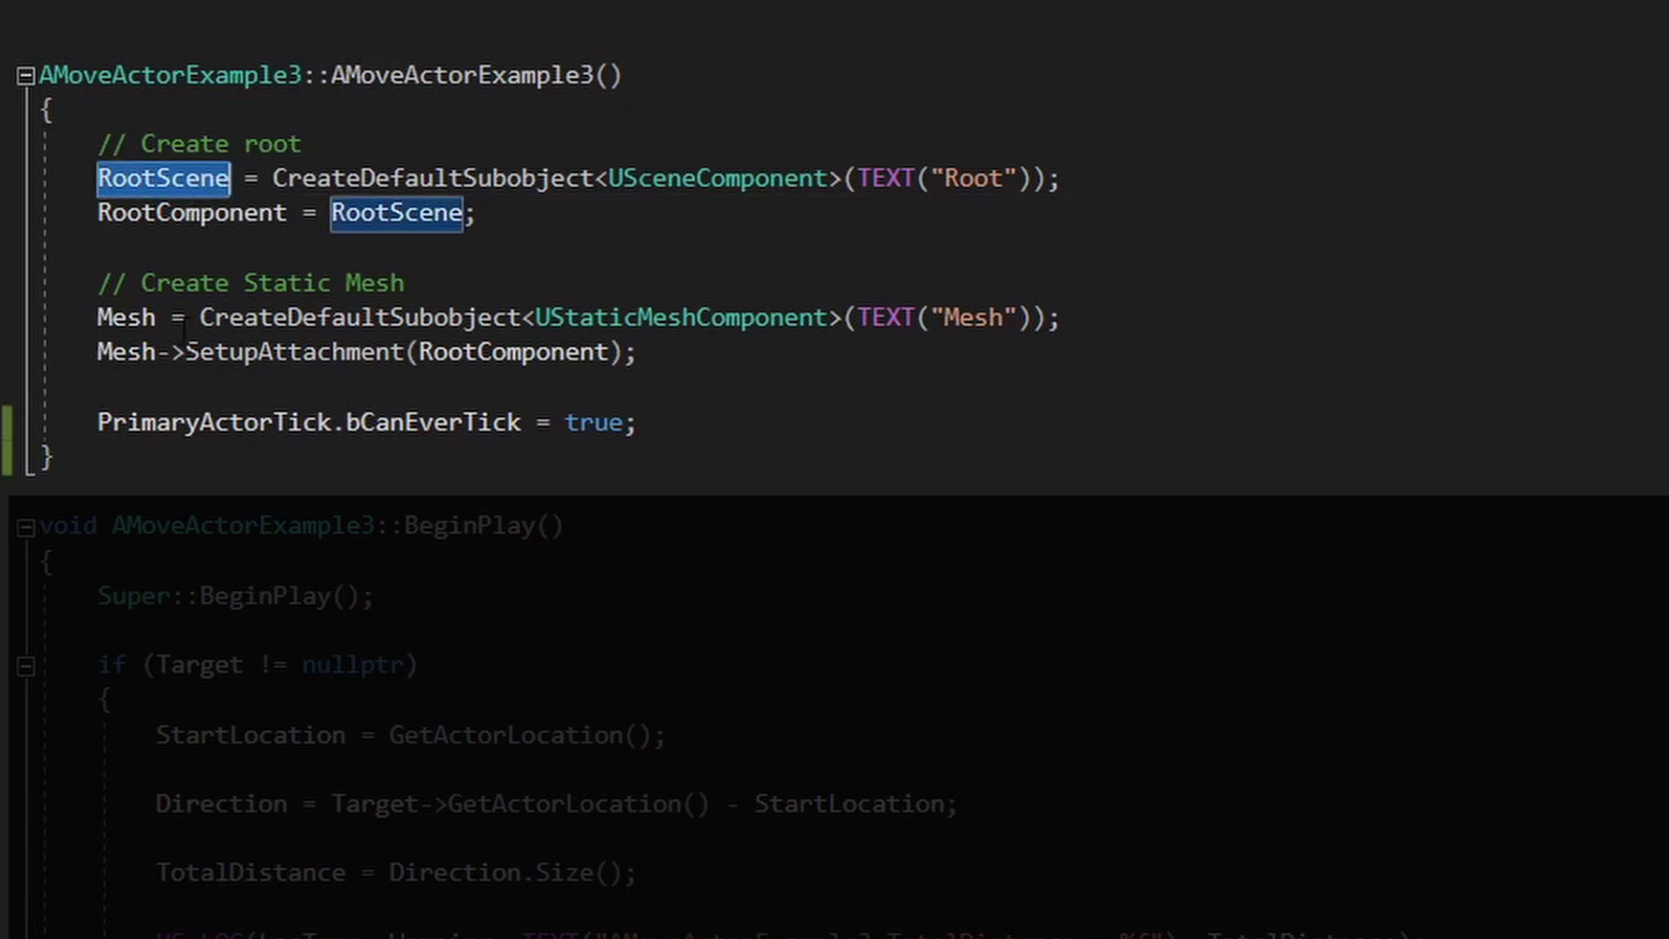
double_click(140, 319)
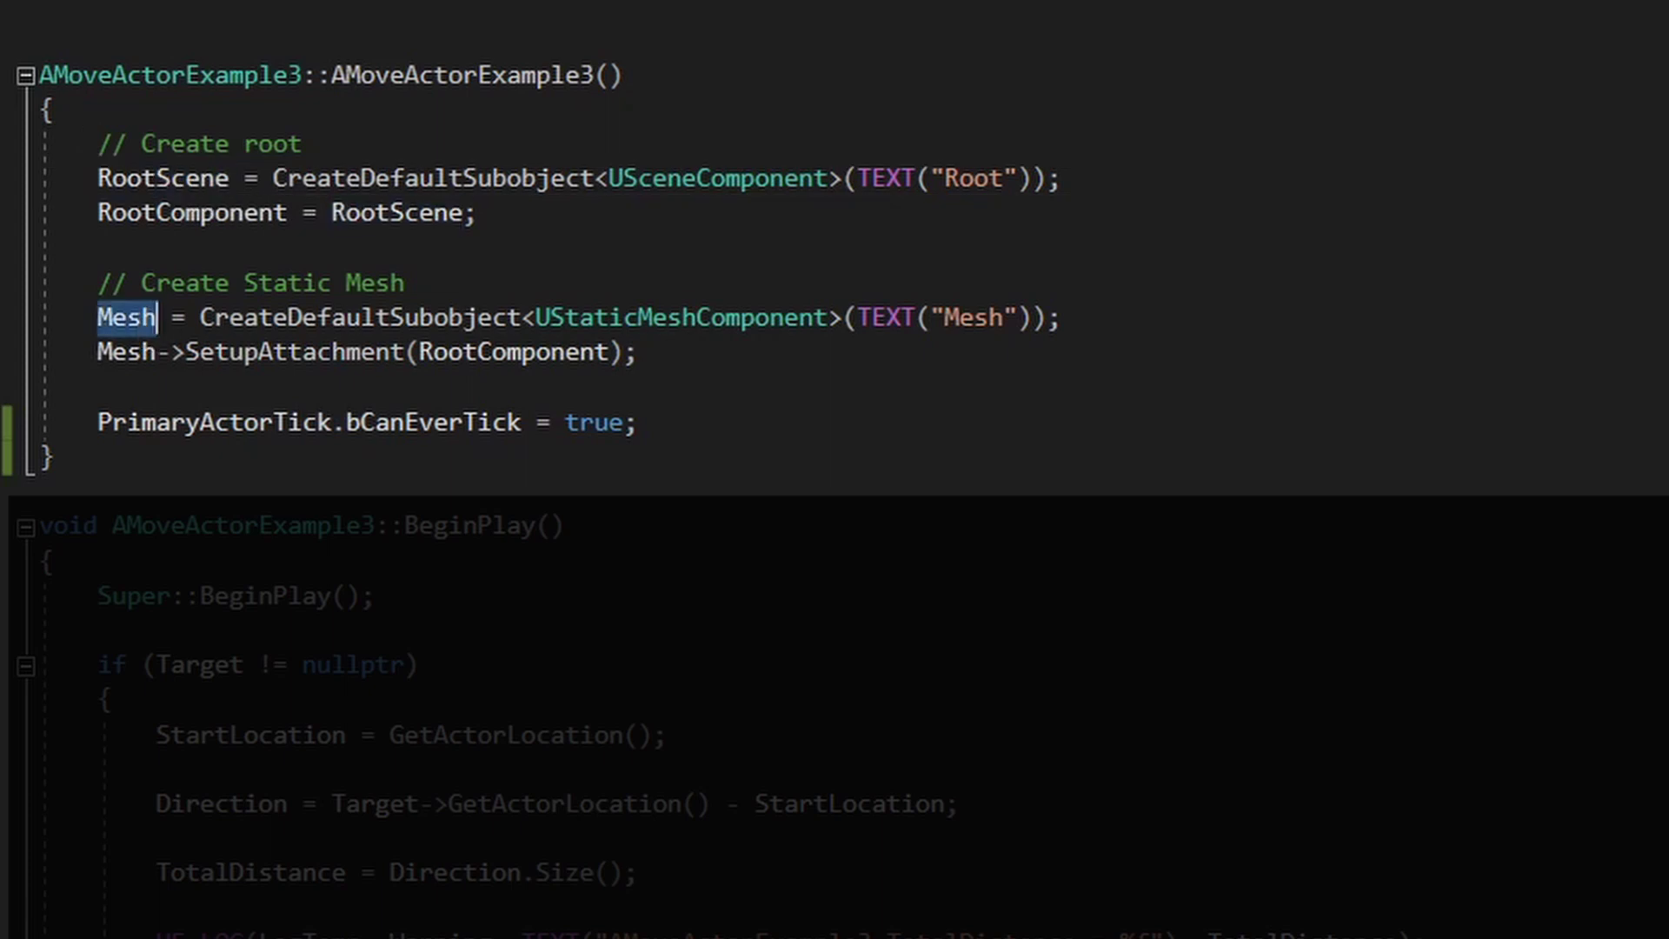
key(F12)
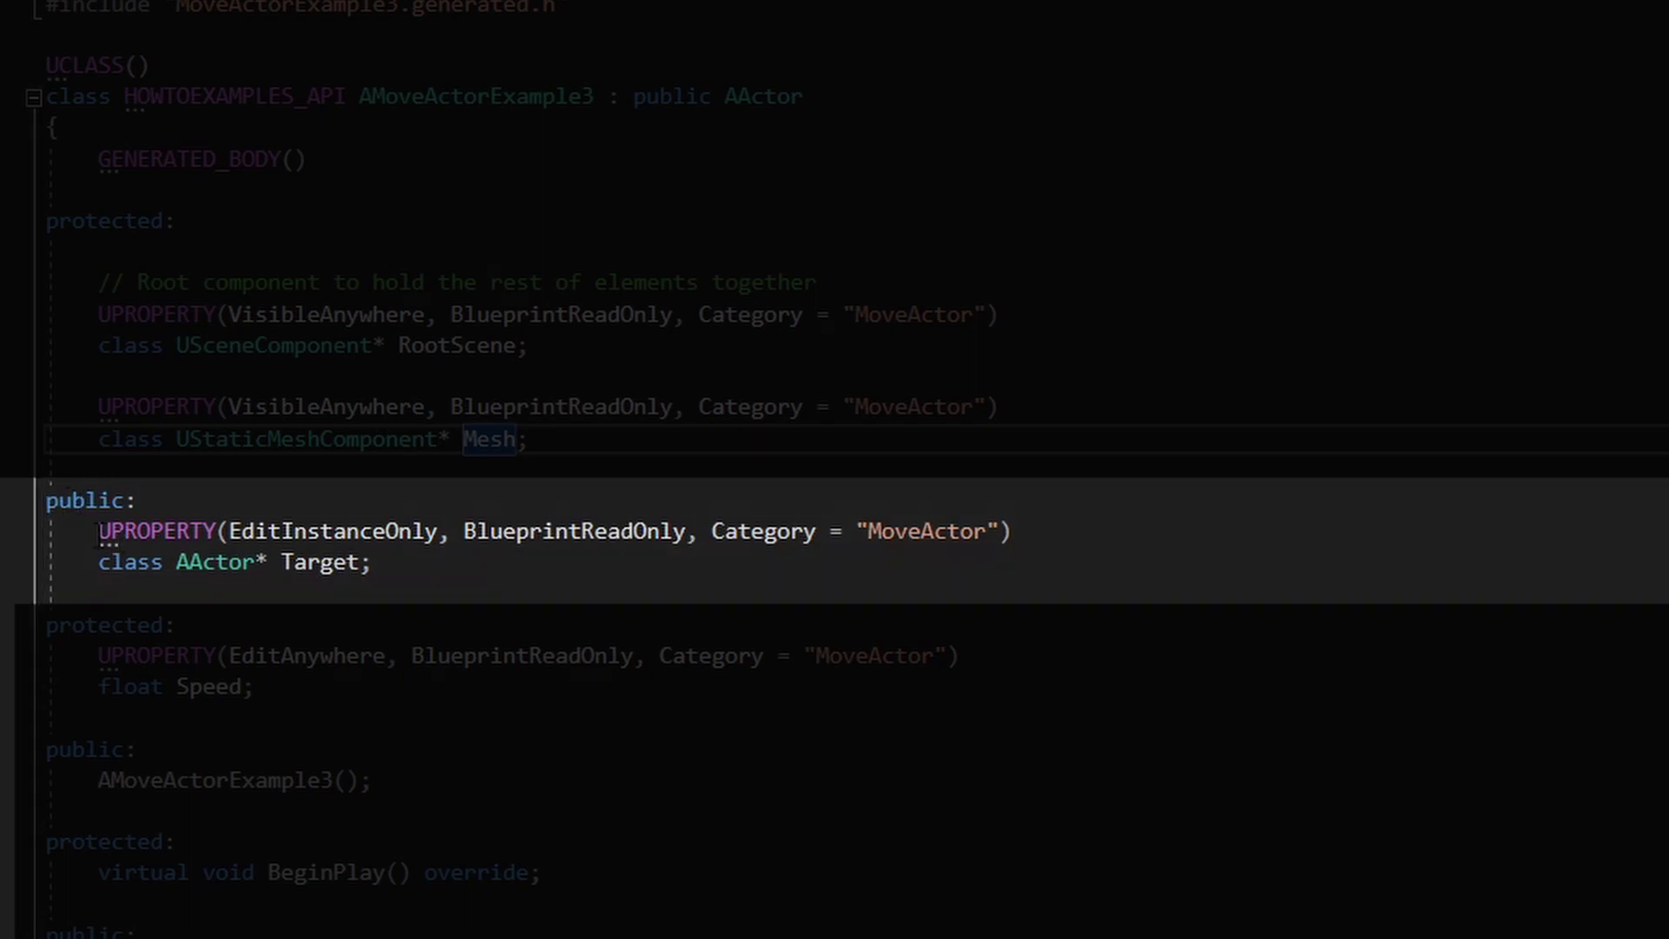
Highlight the Target property with its EditInstanceOnly and BlueprintReadOnly specifiers
drag(97, 531, 375, 562)
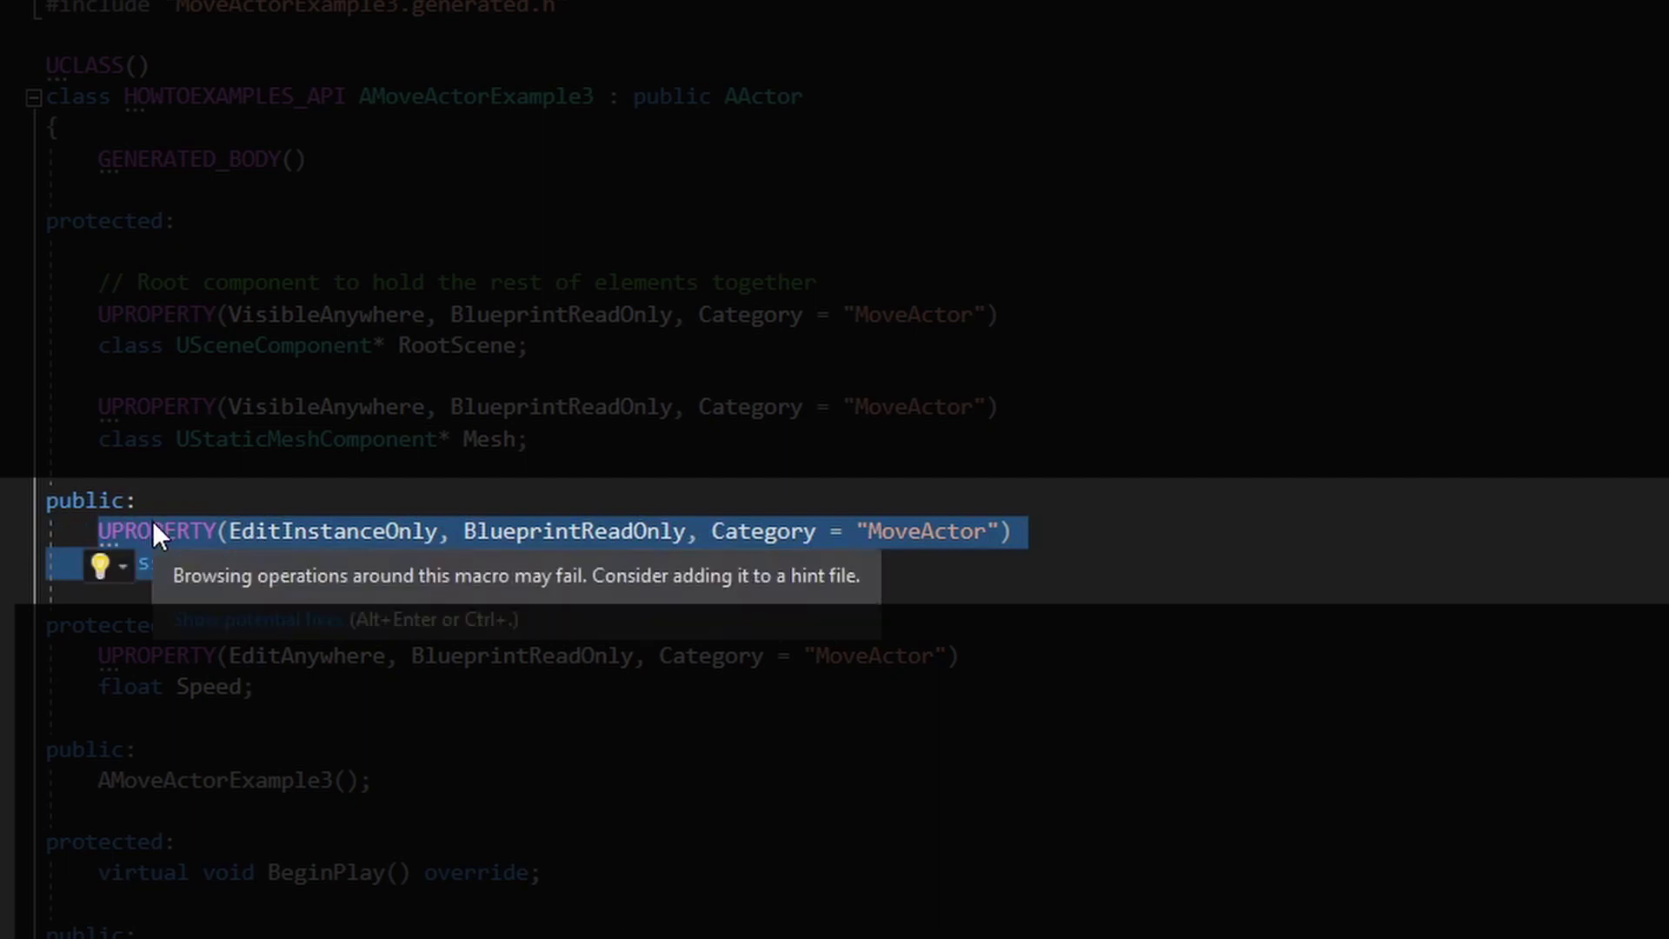
double_click(406, 525)
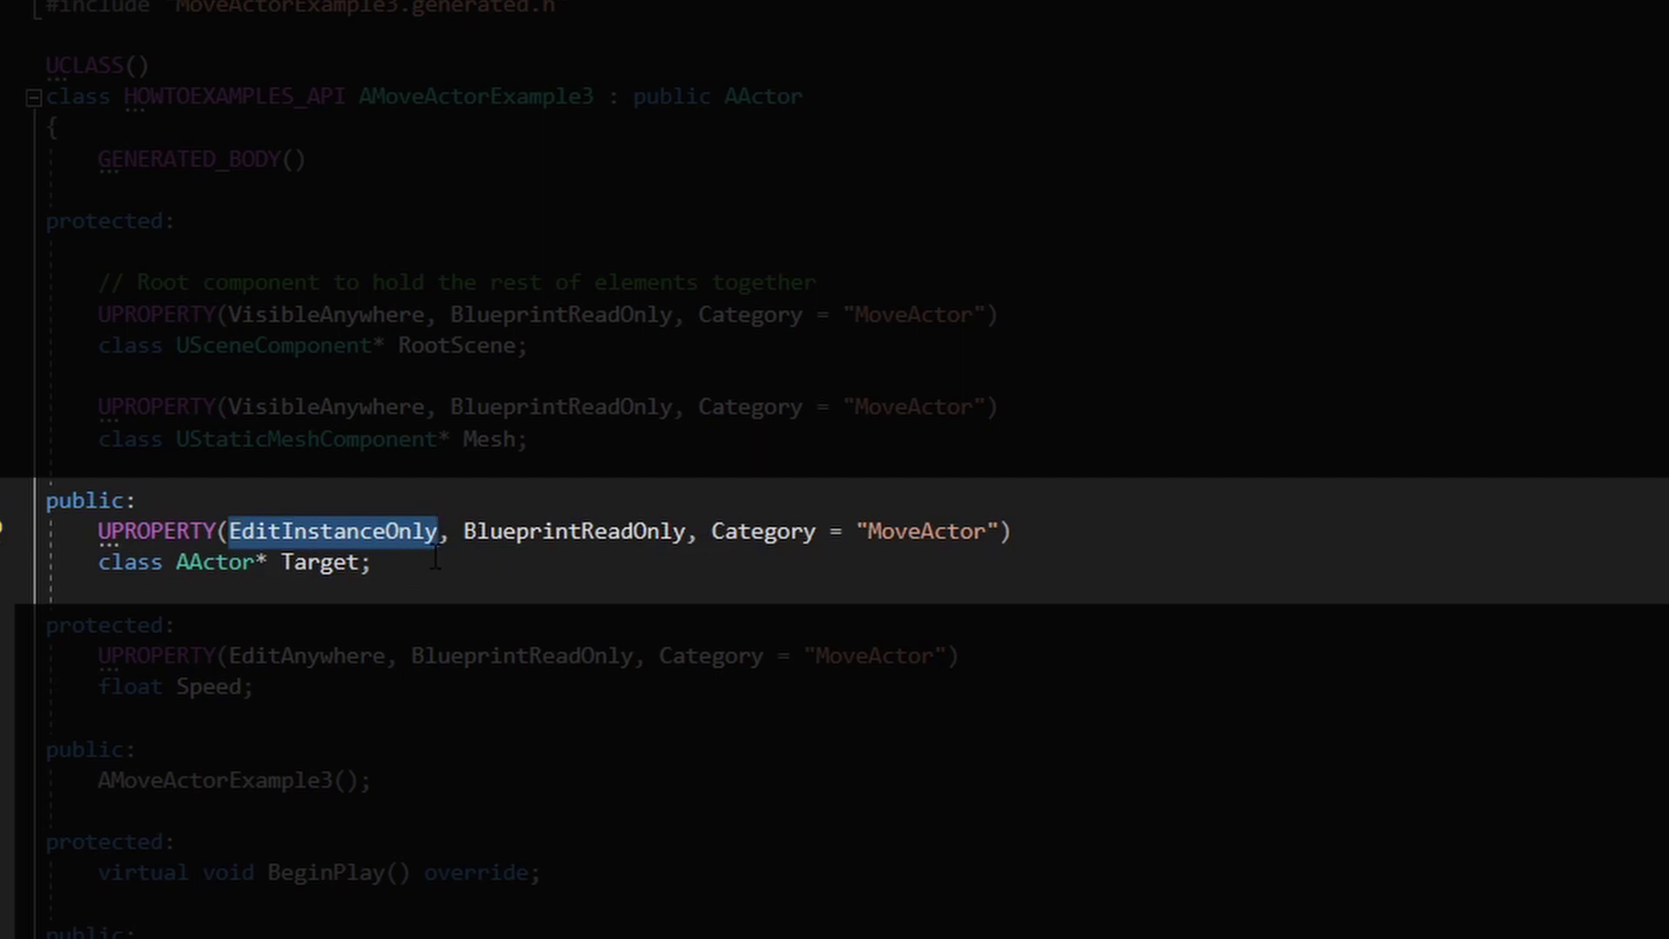
double_click(552, 532)
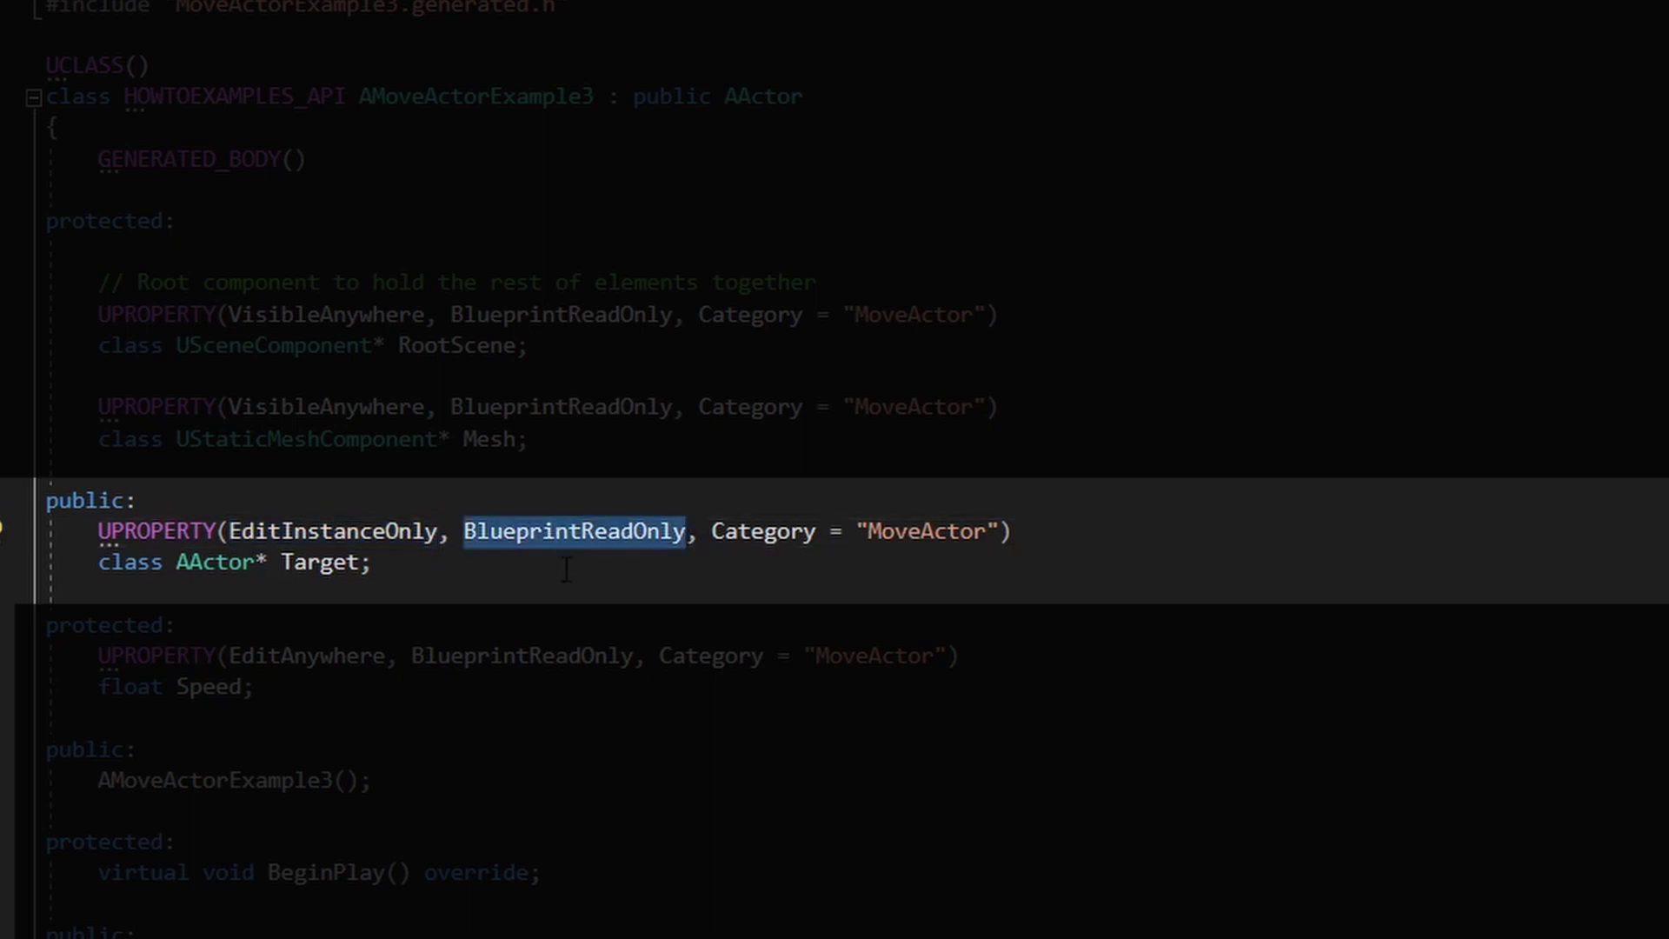
click(566, 568)
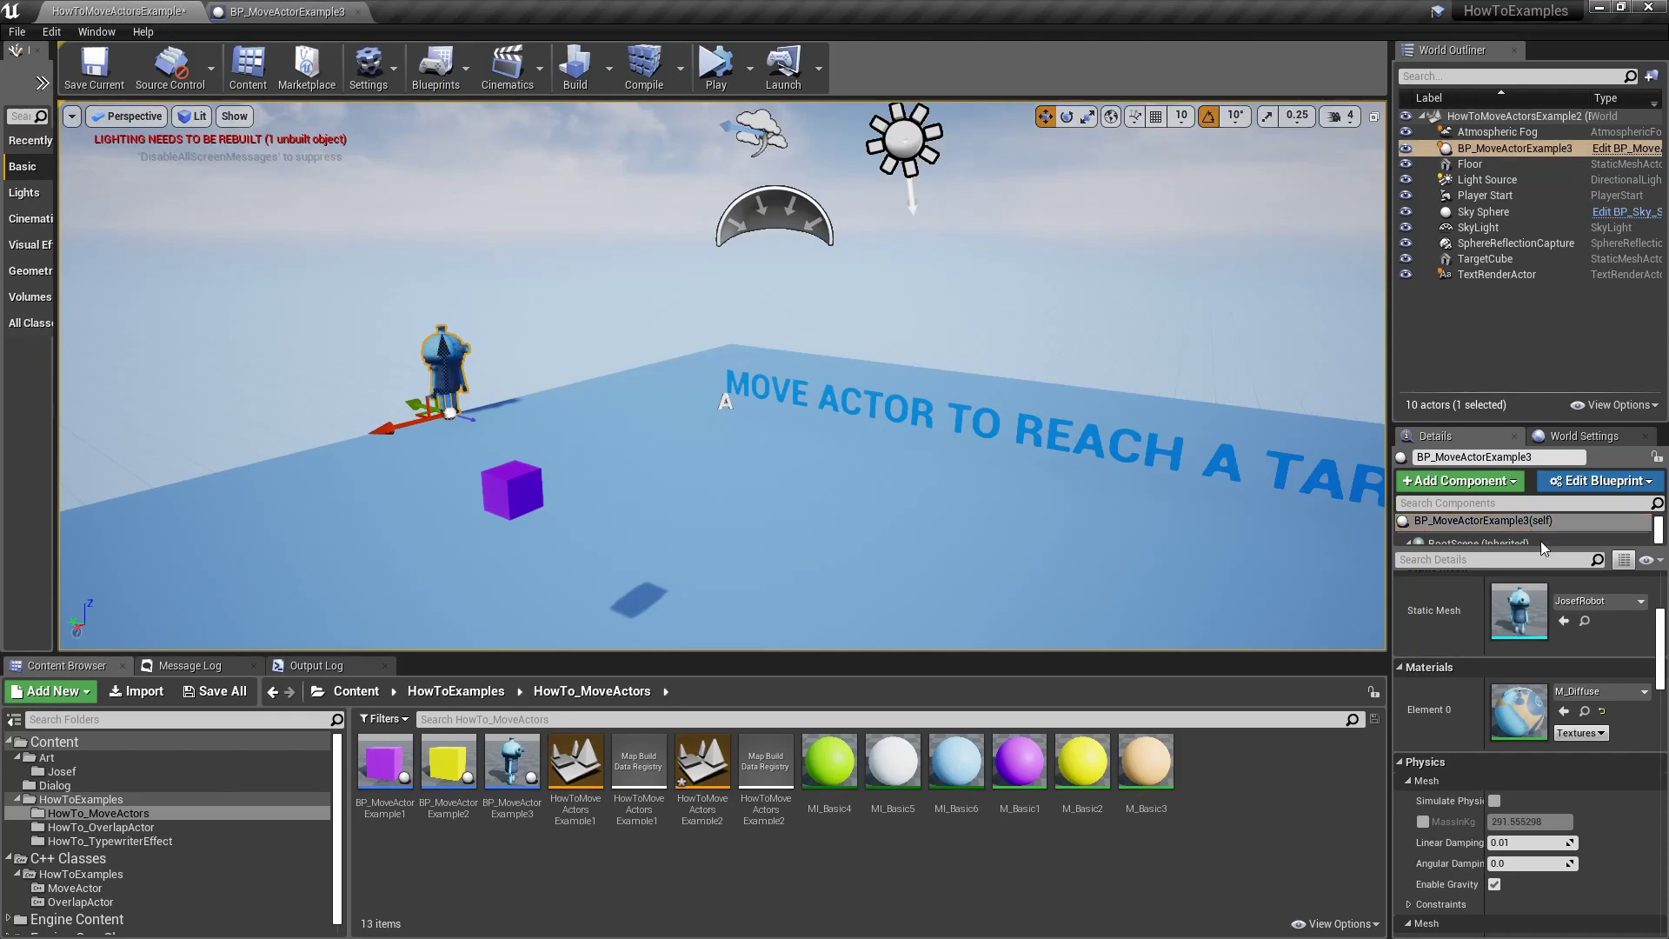
Reveal the robot's components and peek at the Target picker showing TargetCube, leaving it unchanged
mouse_move(1534, 549)
mouse_down()
mouse_move(1529, 647)
mouse_move(1528, 589)
mouse_up()
scroll(1544, 769, down, 2)
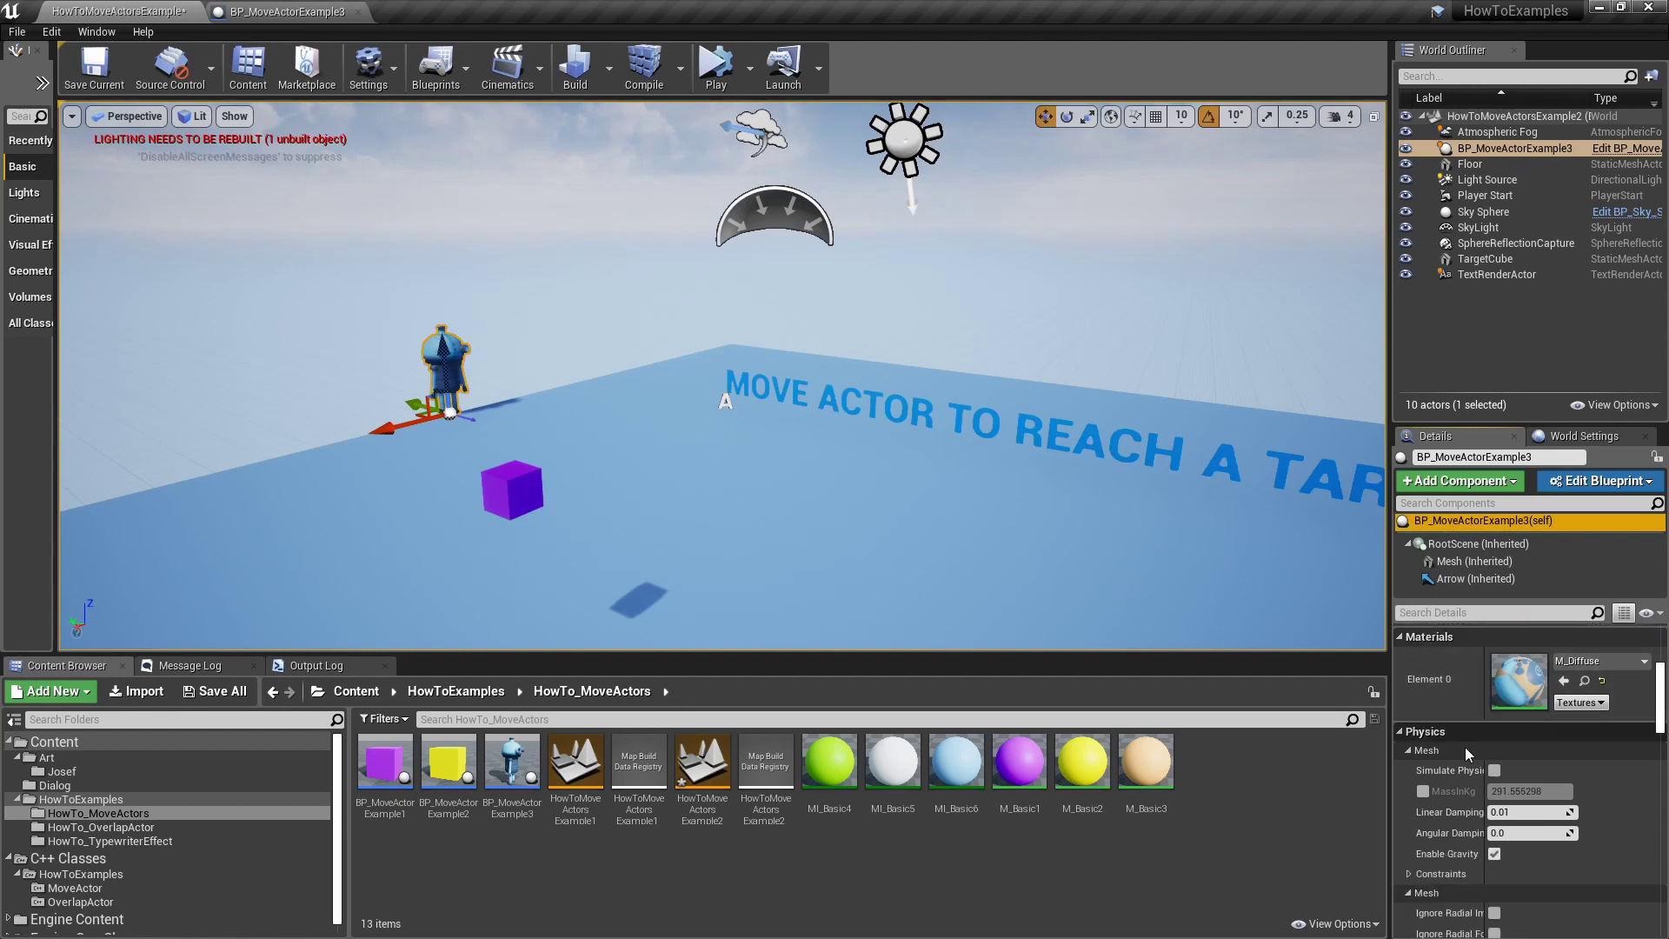
scroll(1544, 766, down, 2)
scroll(1545, 765, down, 2)
scroll(1546, 758, down, 3)
scroll(1548, 744, down, 3)
scroll(1546, 746, down, 3)
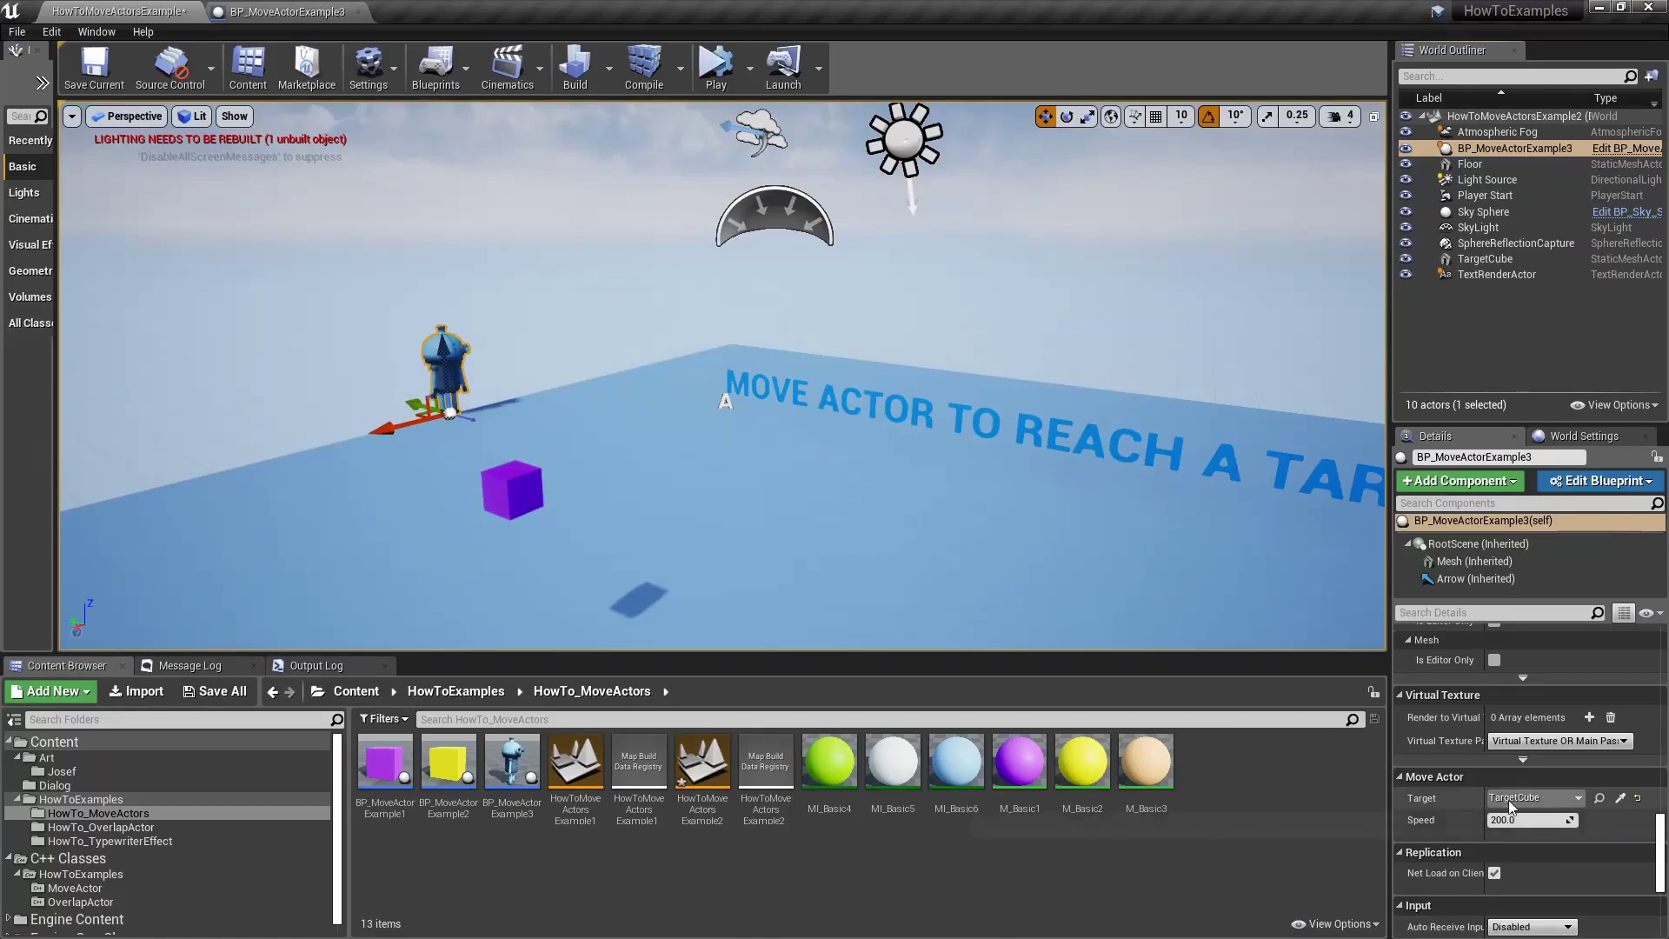
click(1532, 799)
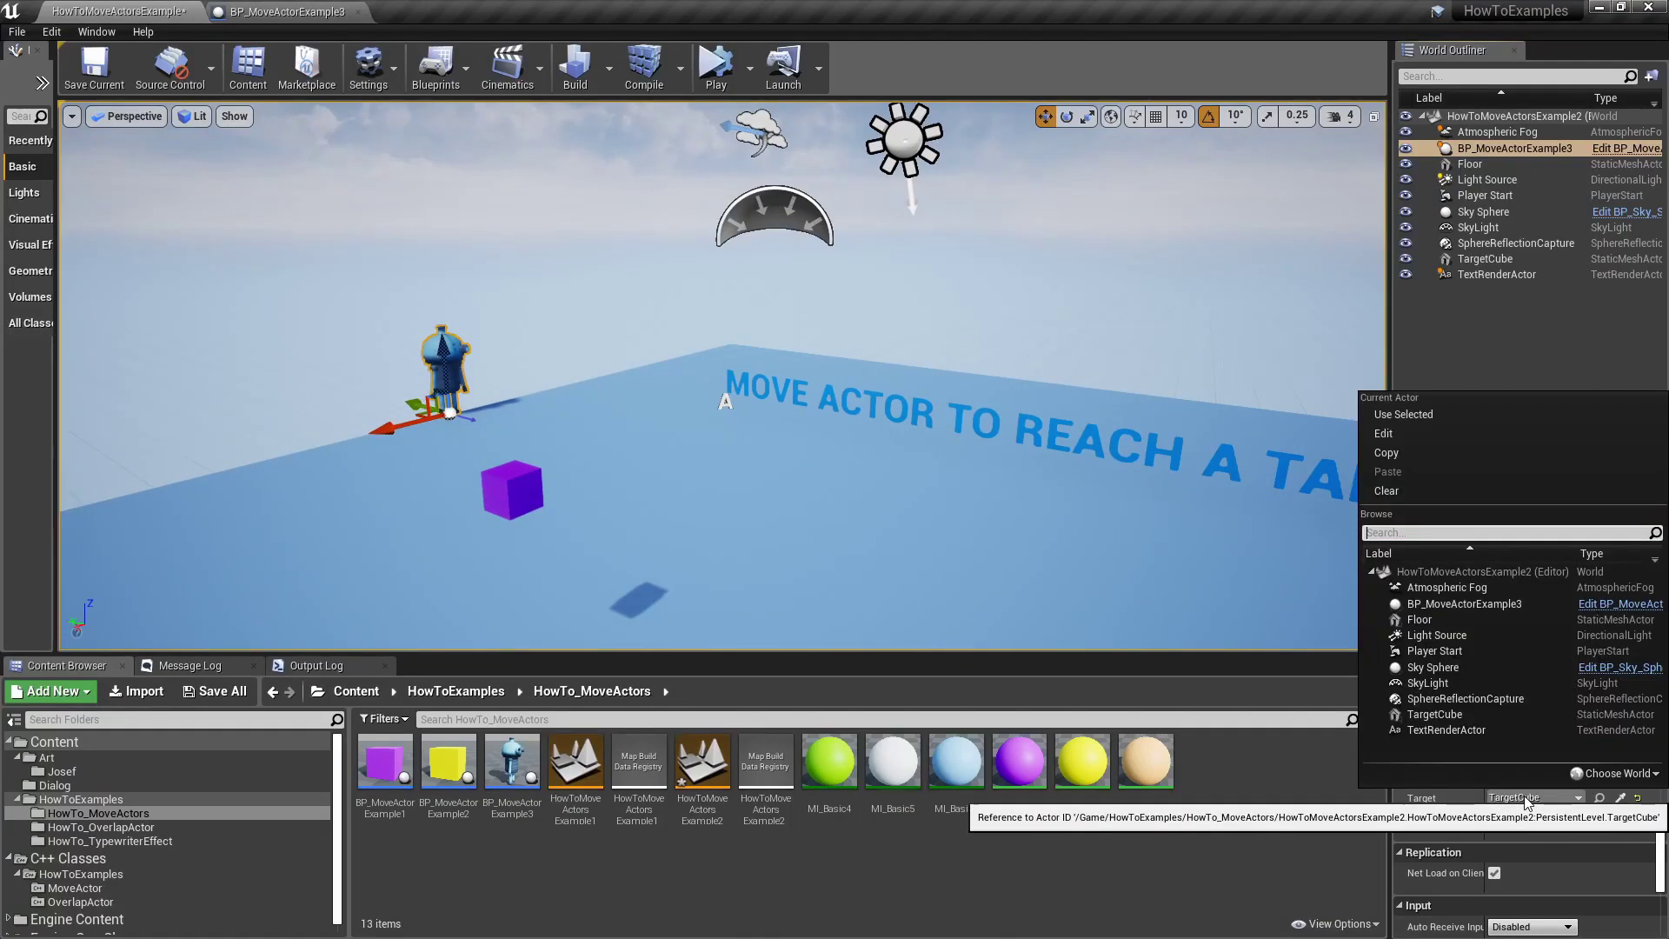
click(1621, 797)
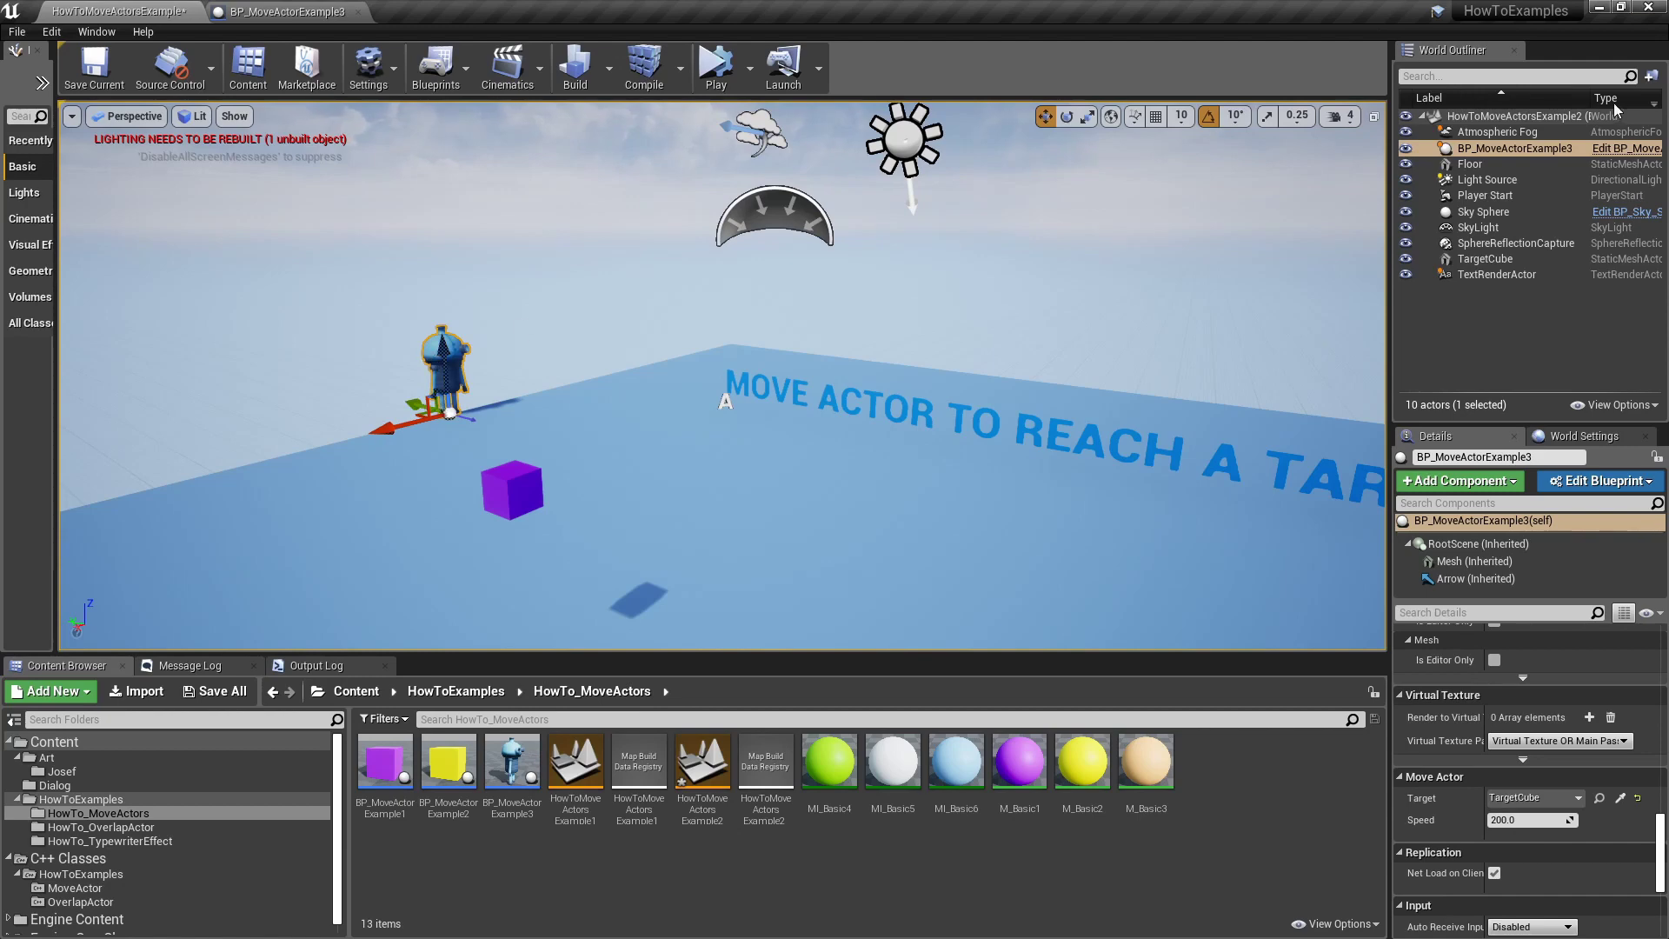
Open BP_MoveActorExample3, whose Move Actor defaults list only Speed
click(1623, 149)
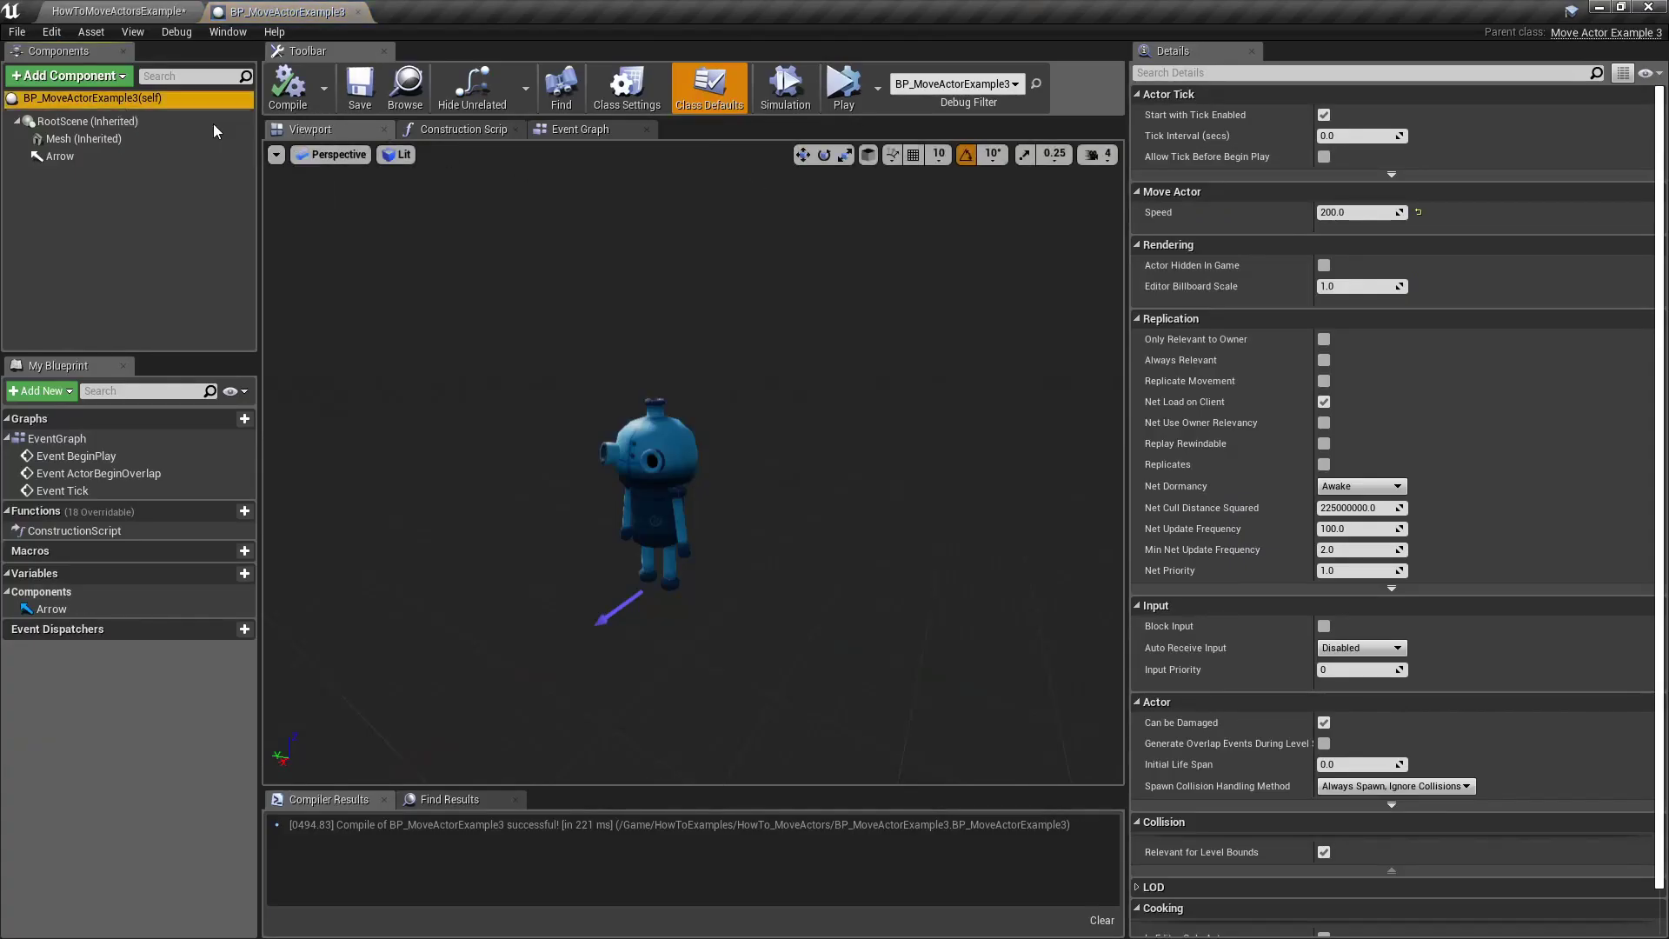
scroll(1564, 449, down, 1)
scroll(1531, 649, up, 1)
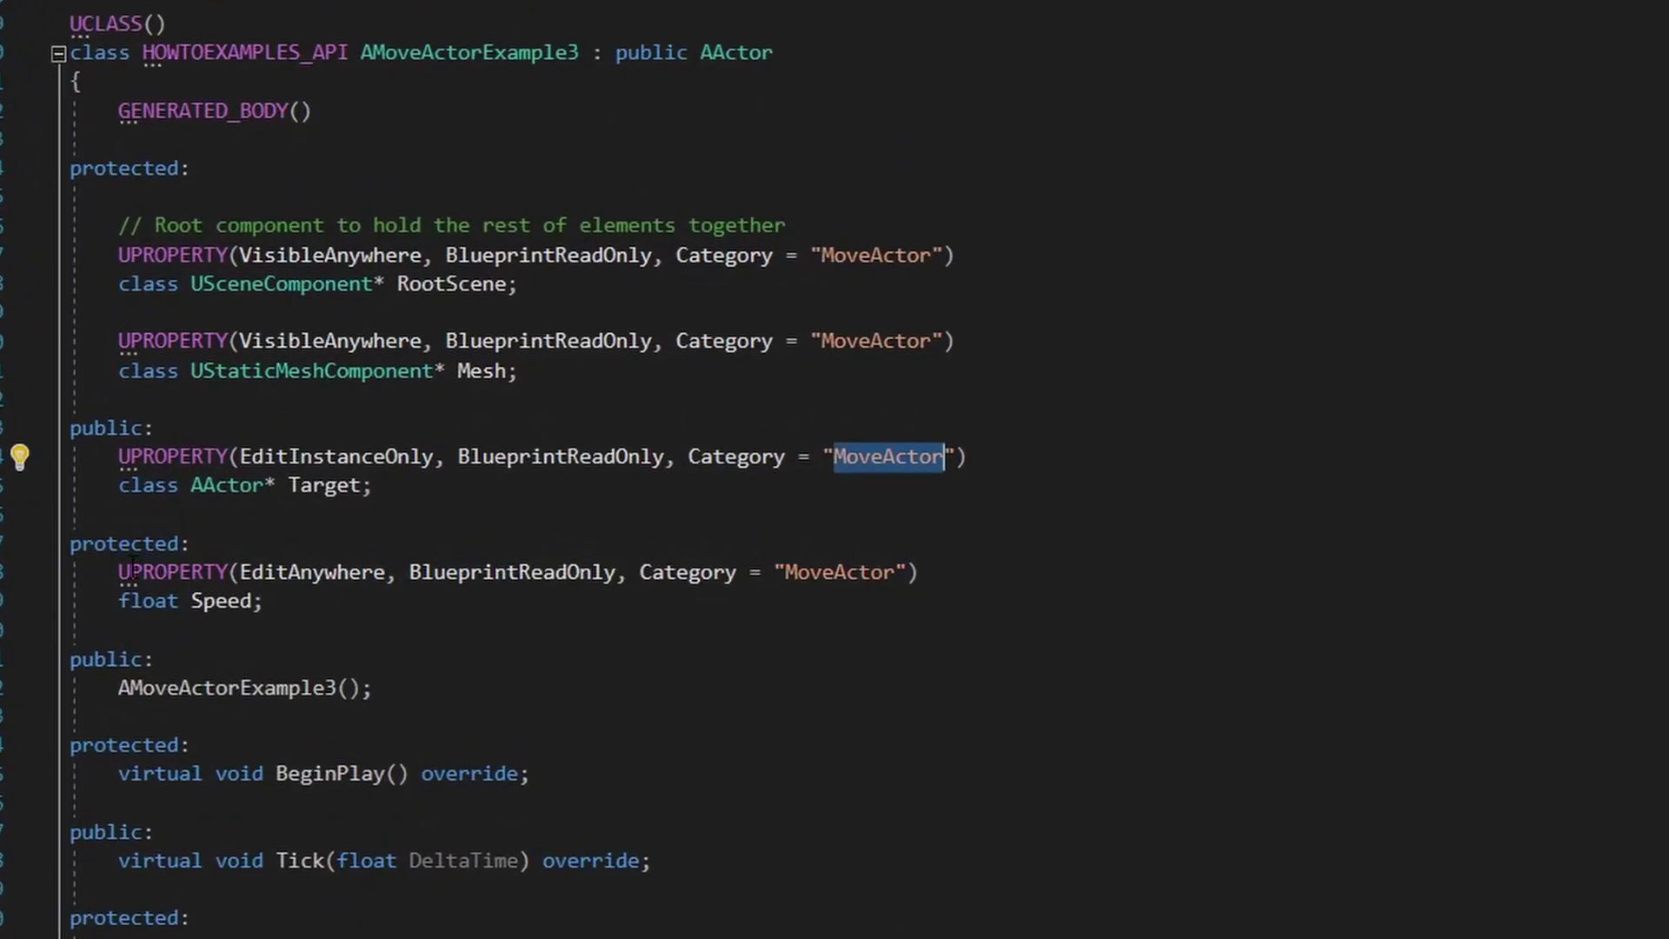
Highlight the Speed property with its EditAnywhere and BlueprintReadOnly specifiers
mouse_move(108, 572)
mouse_down()
mouse_move(346, 590)
mouse_move(277, 608)
mouse_up()
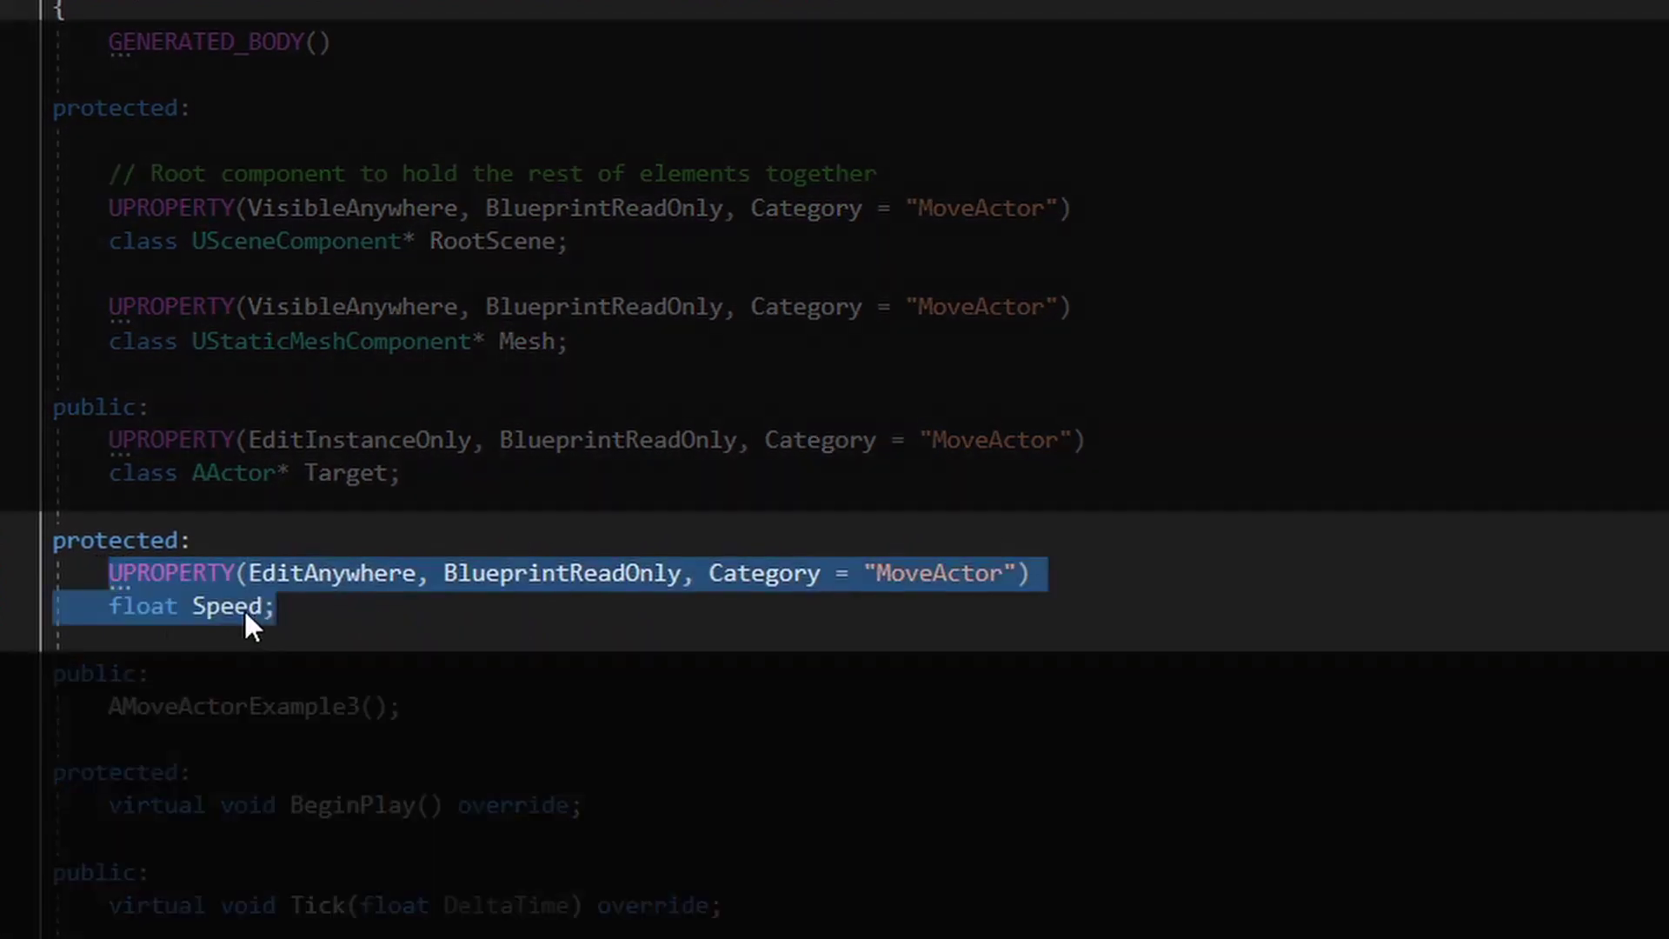
double_click(320, 578)
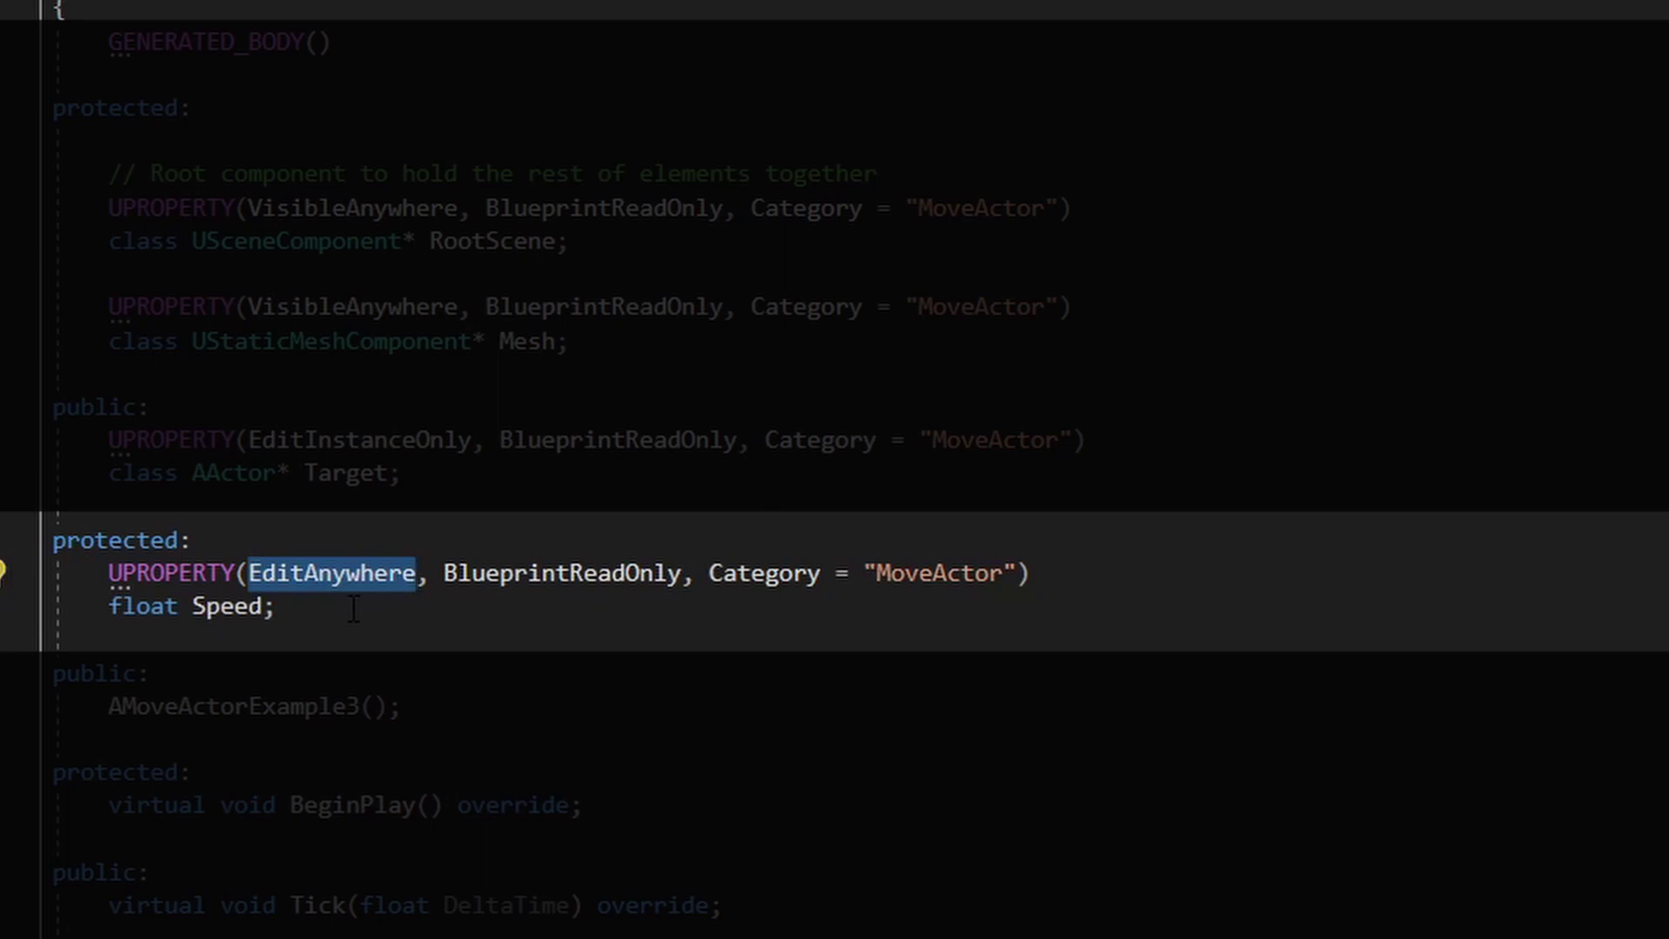
double_click(513, 574)
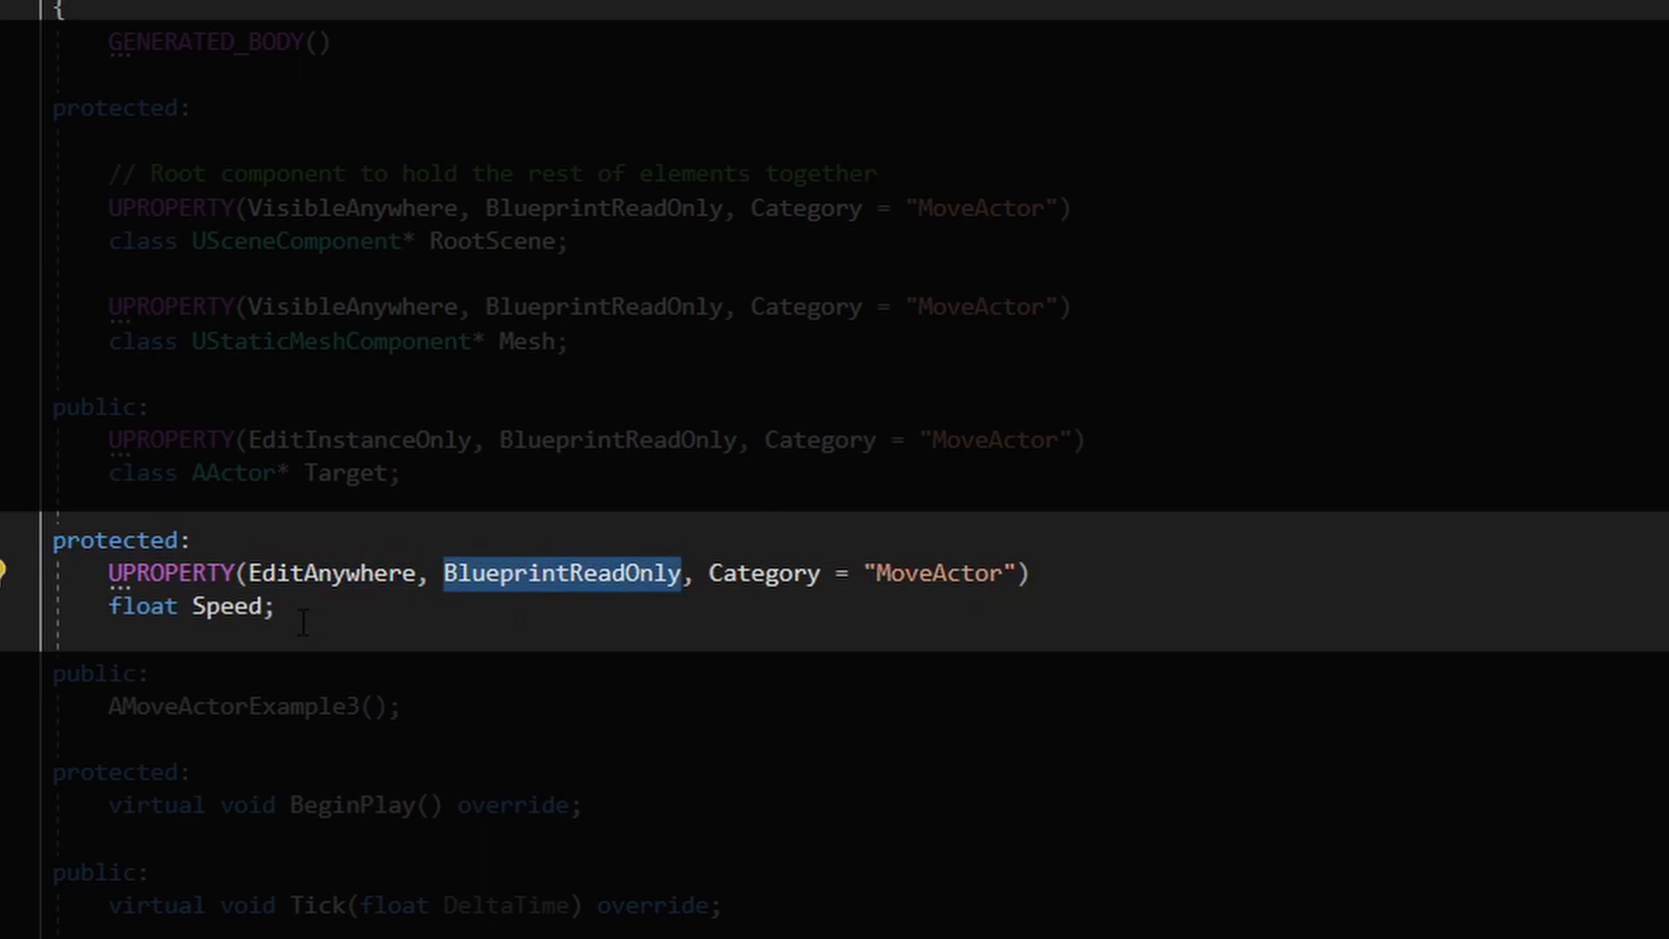
drag(275, 607, 109, 575)
click(928, 616)
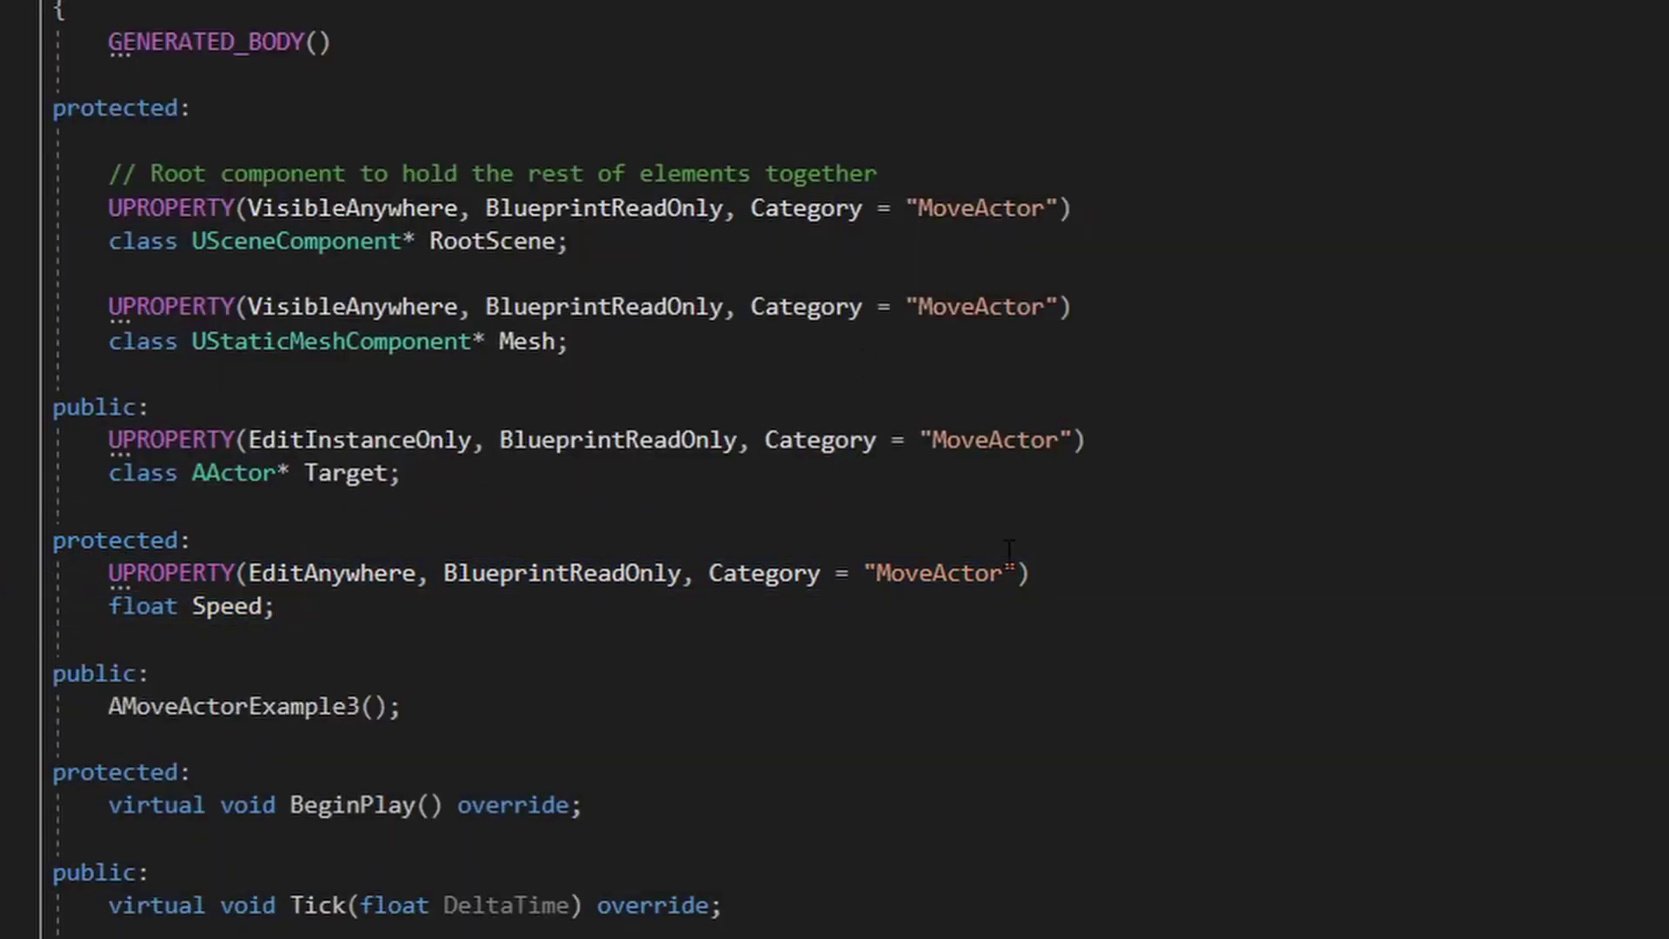
scroll(509, 861, down, 4)
scroll(508, 730, down, 3)
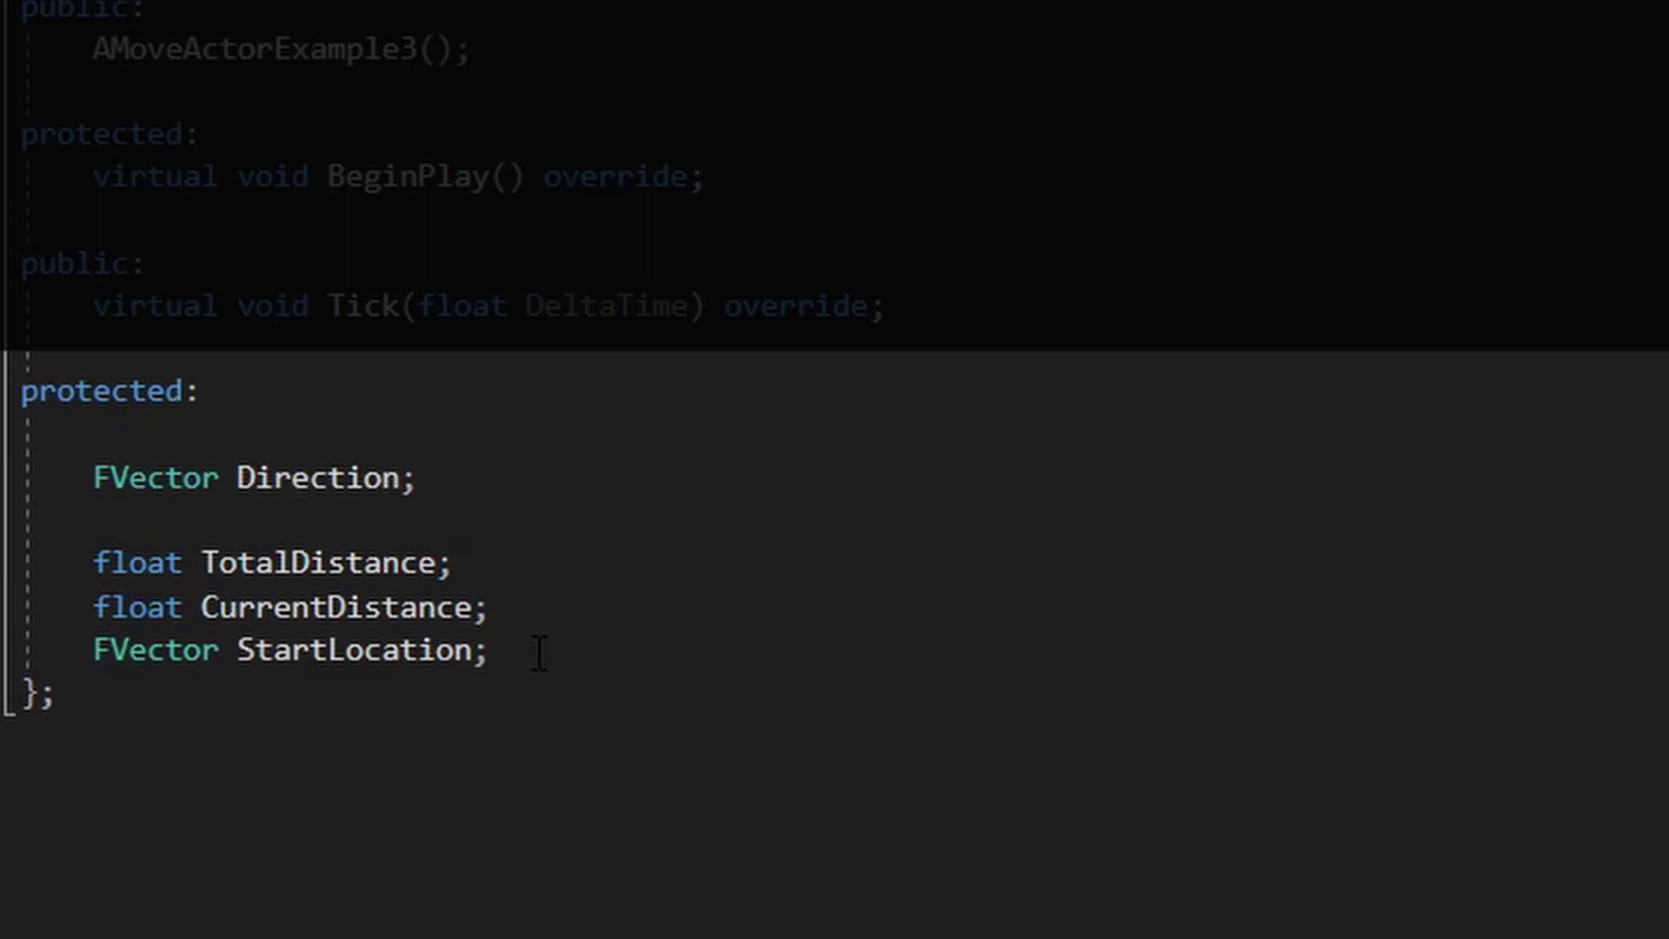
Highlight the protected Direction, TotalDistance, CurrentDistance and StartLocation members
drag(539, 652, 218, 415)
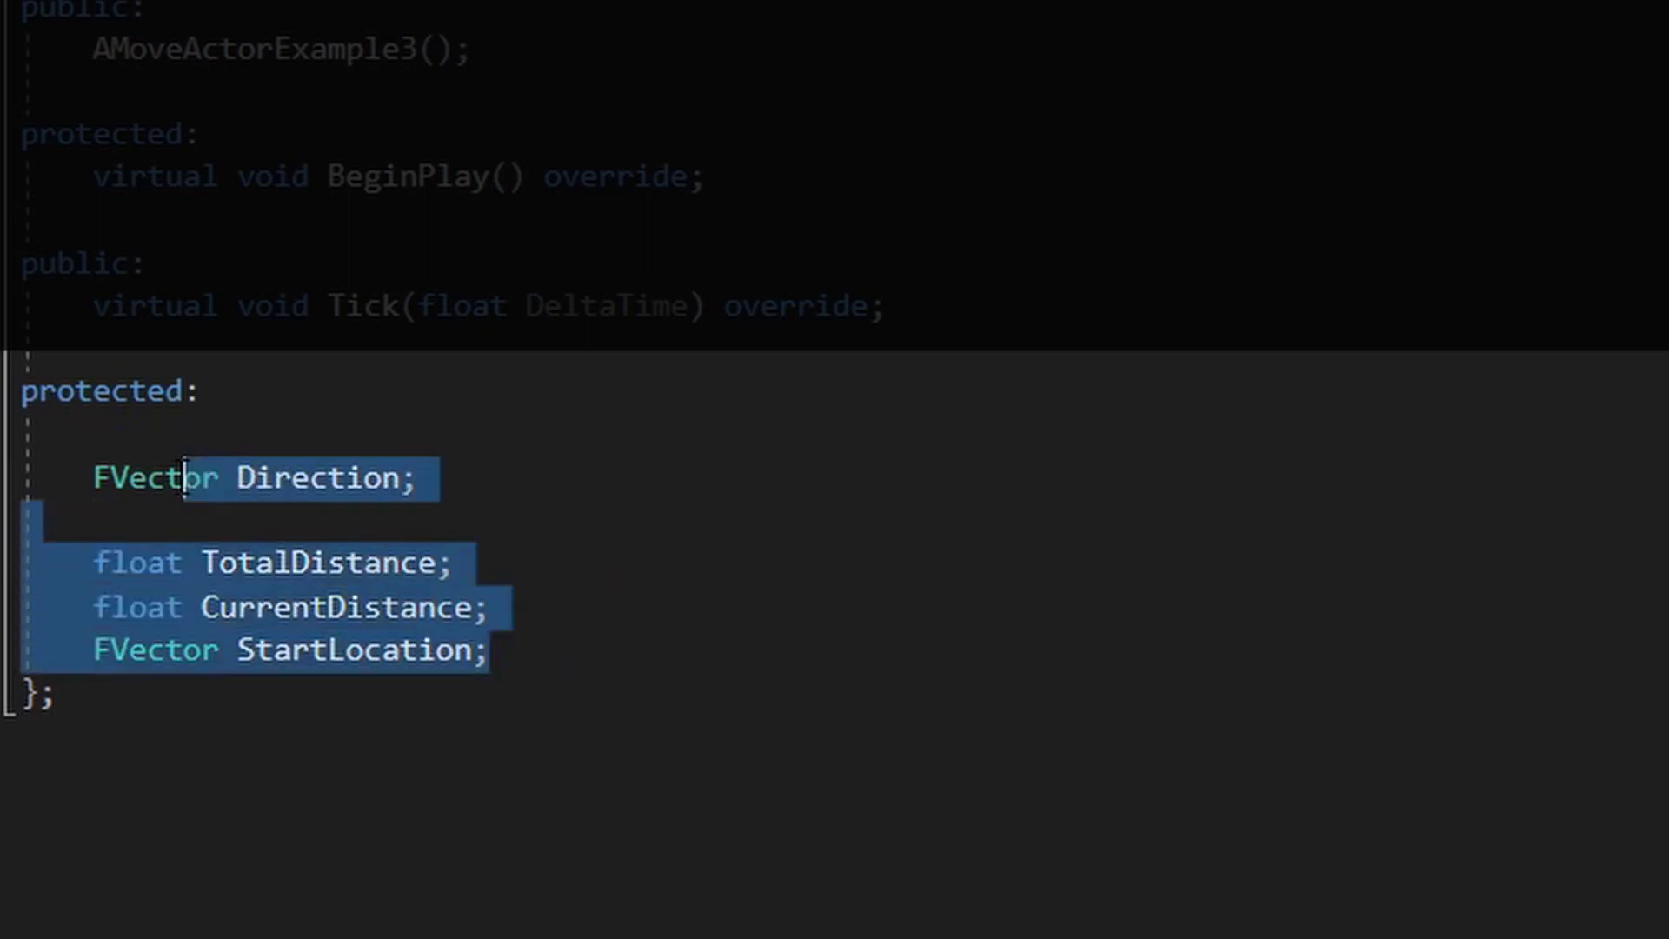
click(582, 470)
double_click(338, 478)
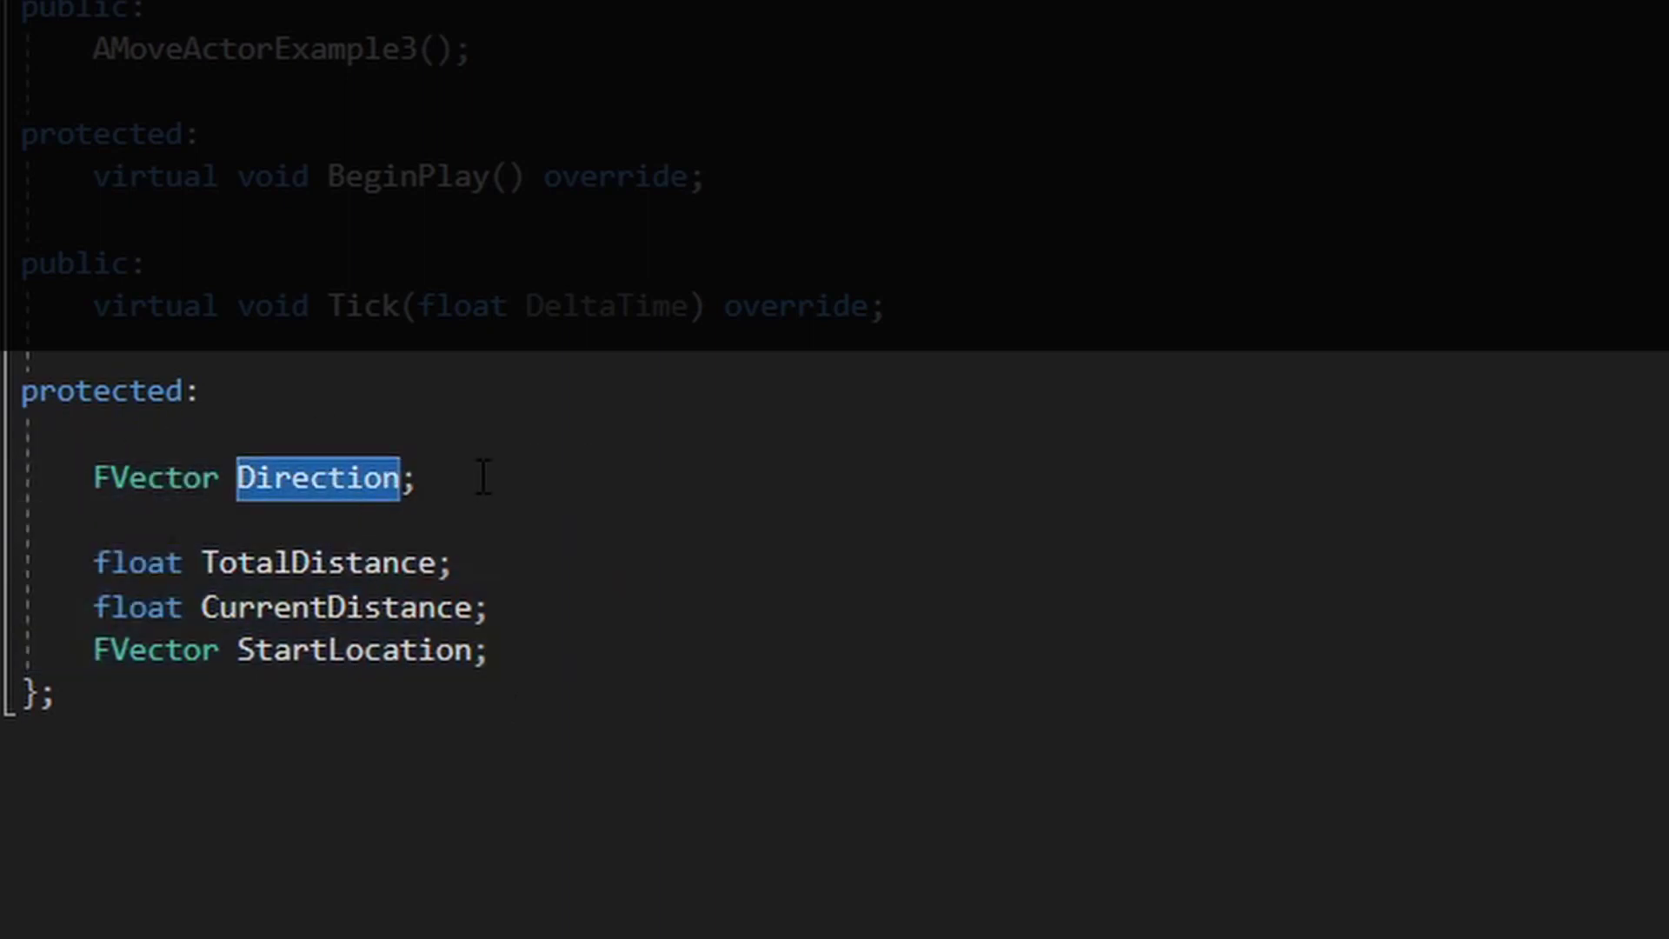
double_click(370, 562)
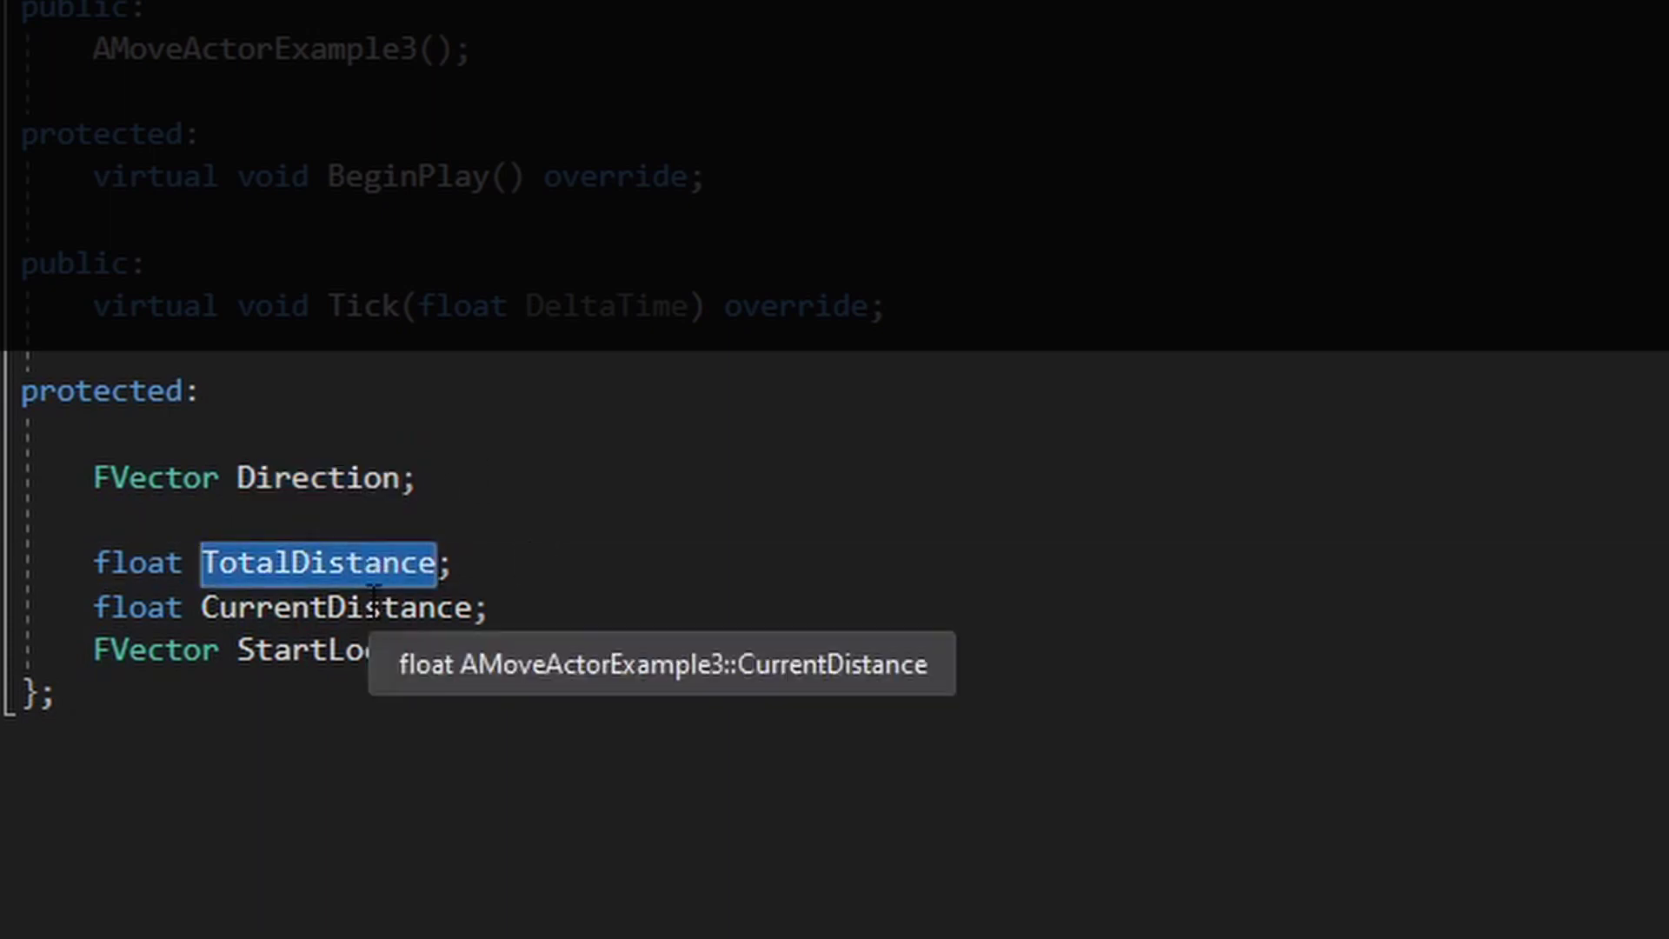
double_click(372, 606)
double_click(386, 651)
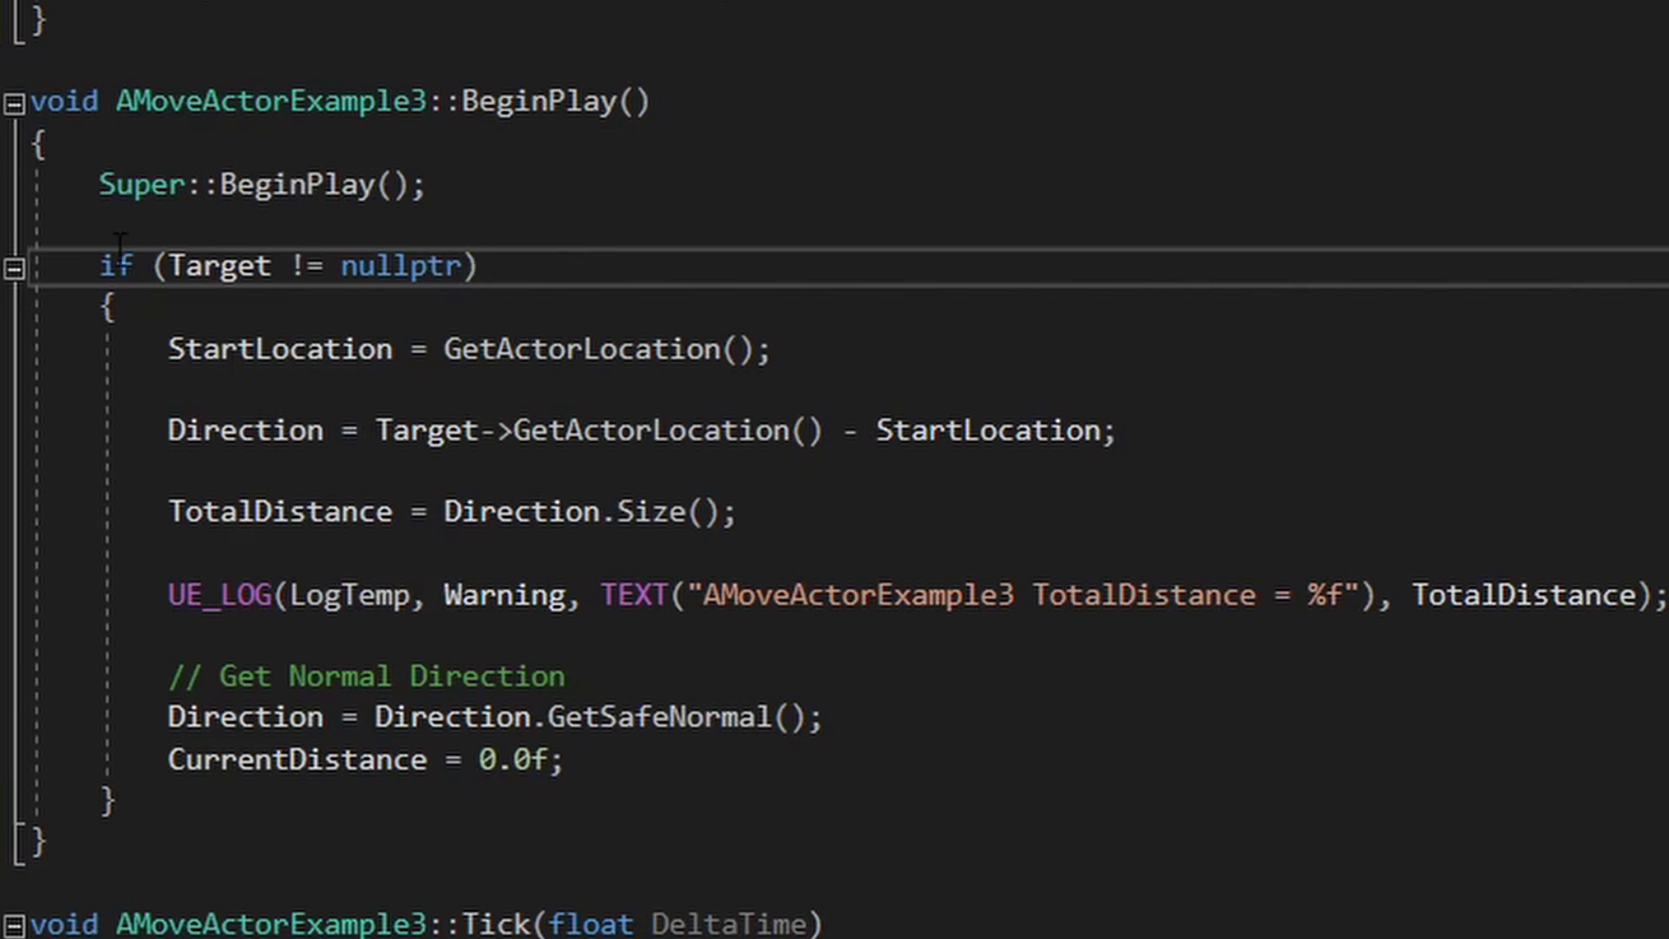
drag(101, 265, 118, 309)
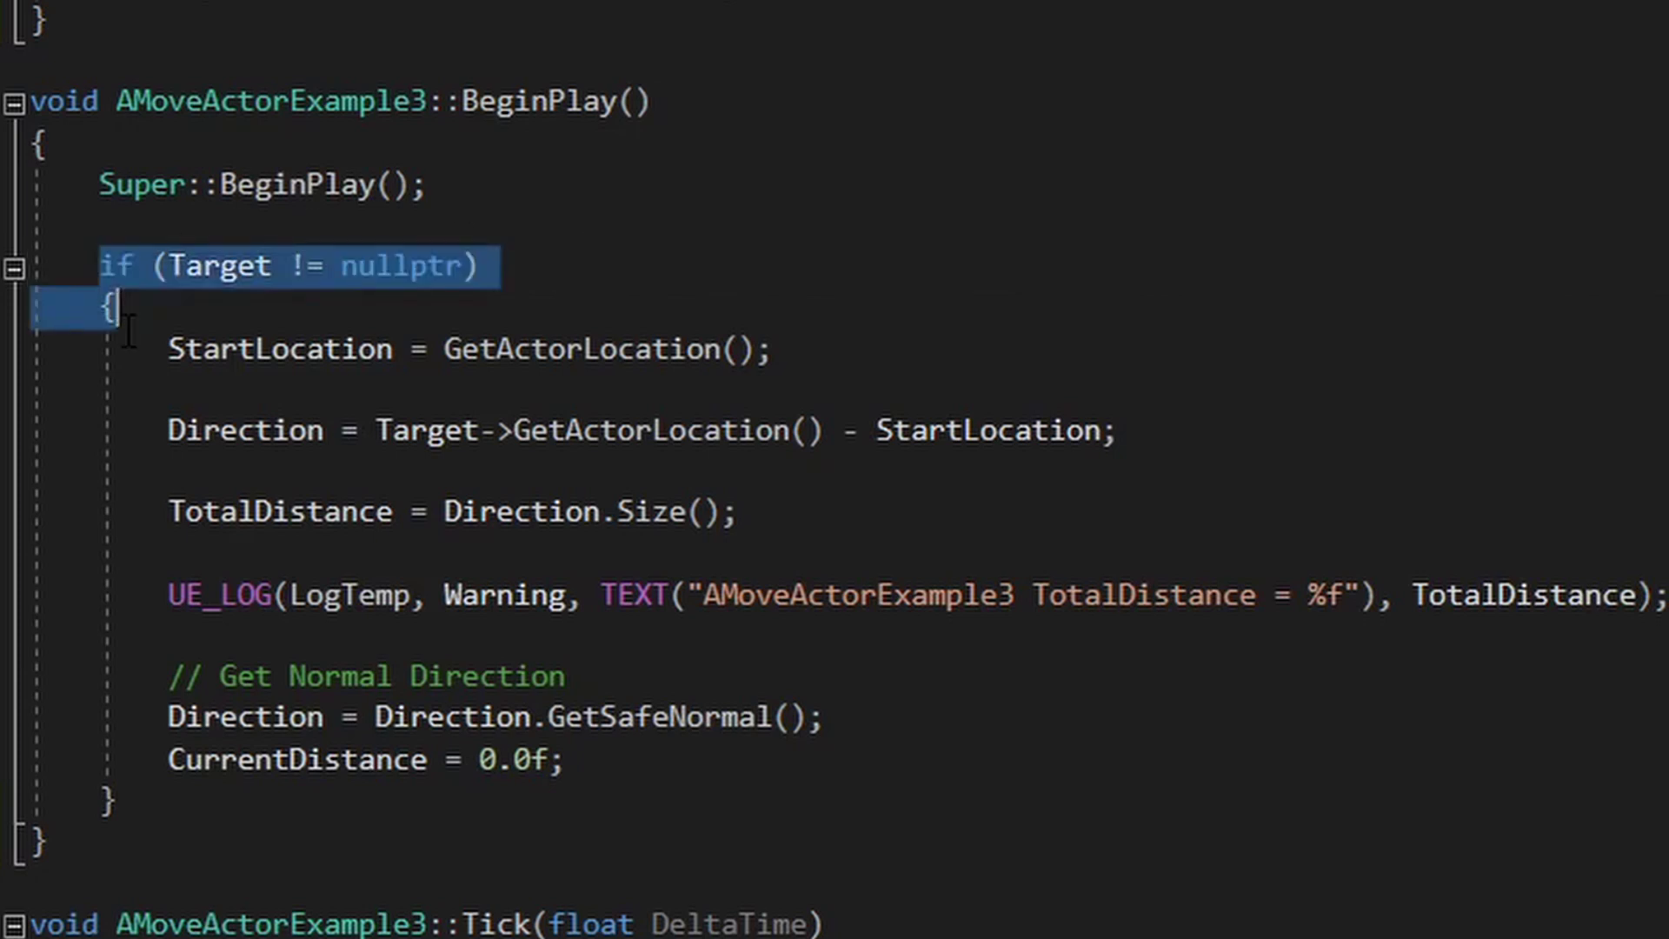
double_click(210, 268)
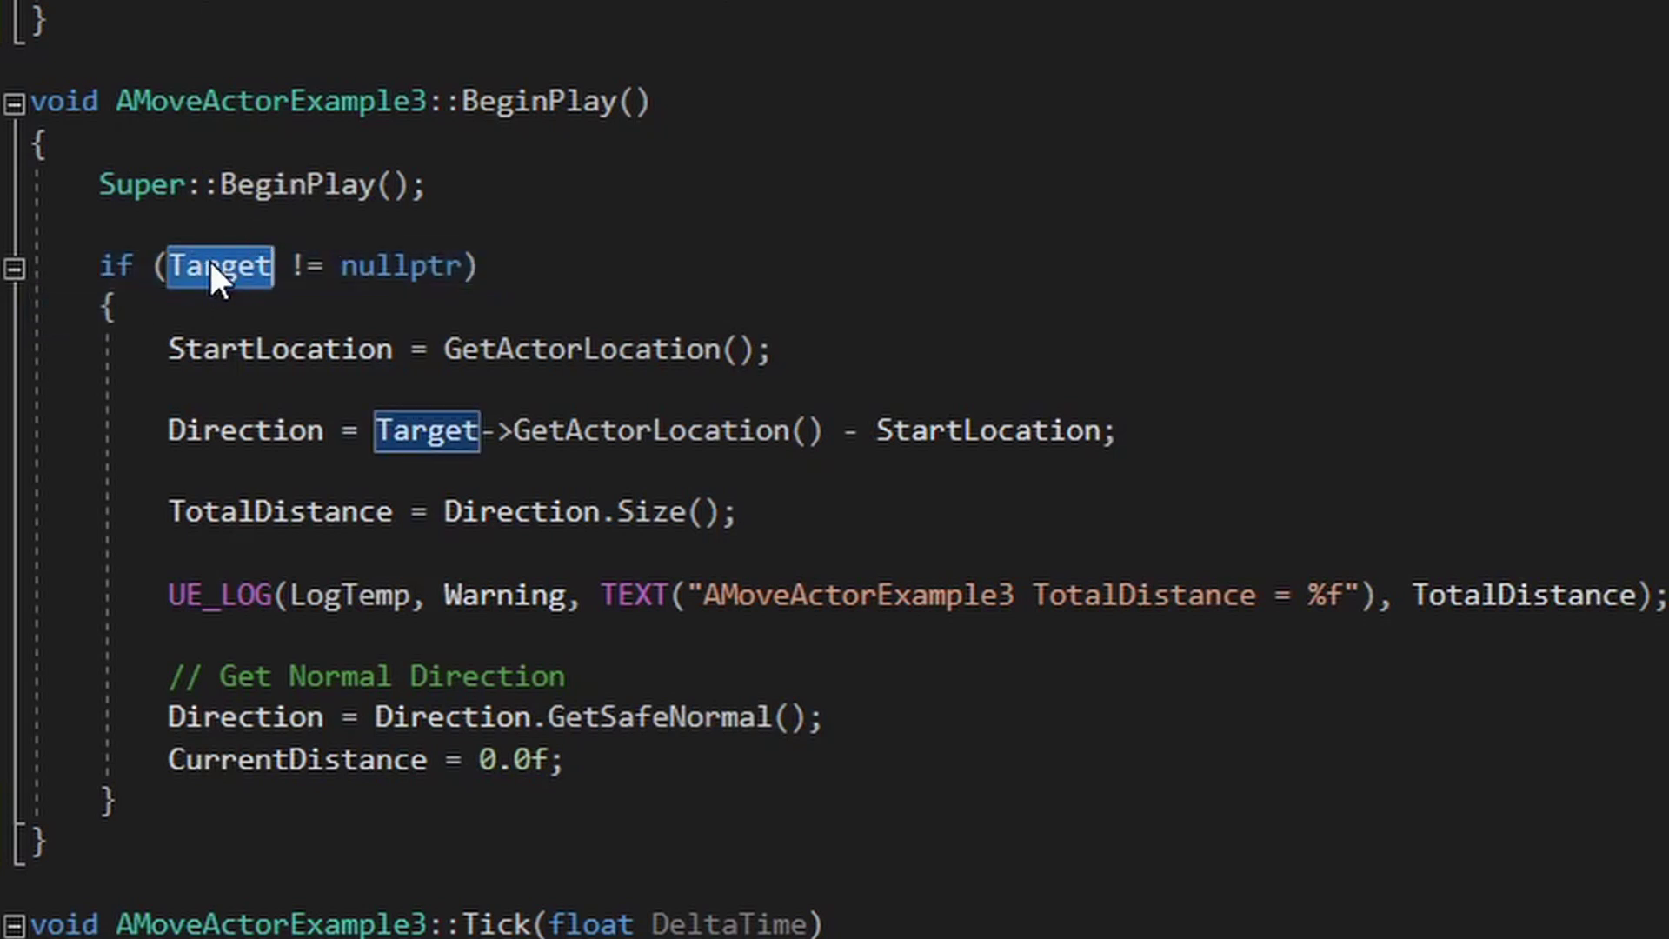
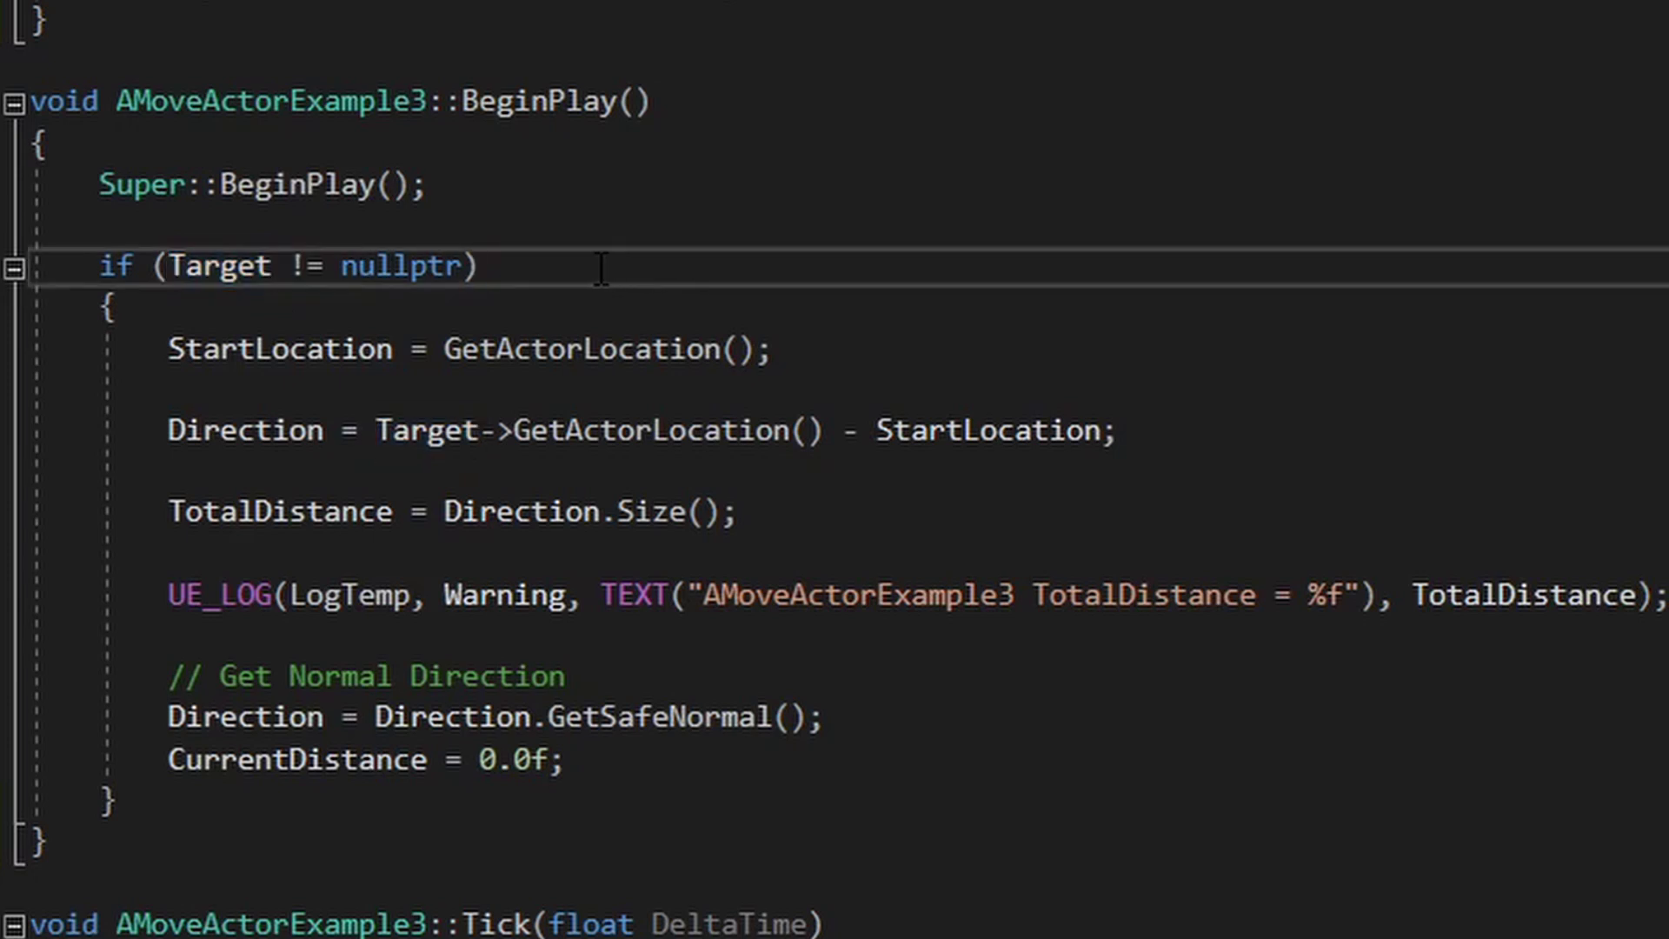
Walk through the BeginPlay statements storing StartLocation and computing Direction from Target
drag(168, 348, 797, 346)
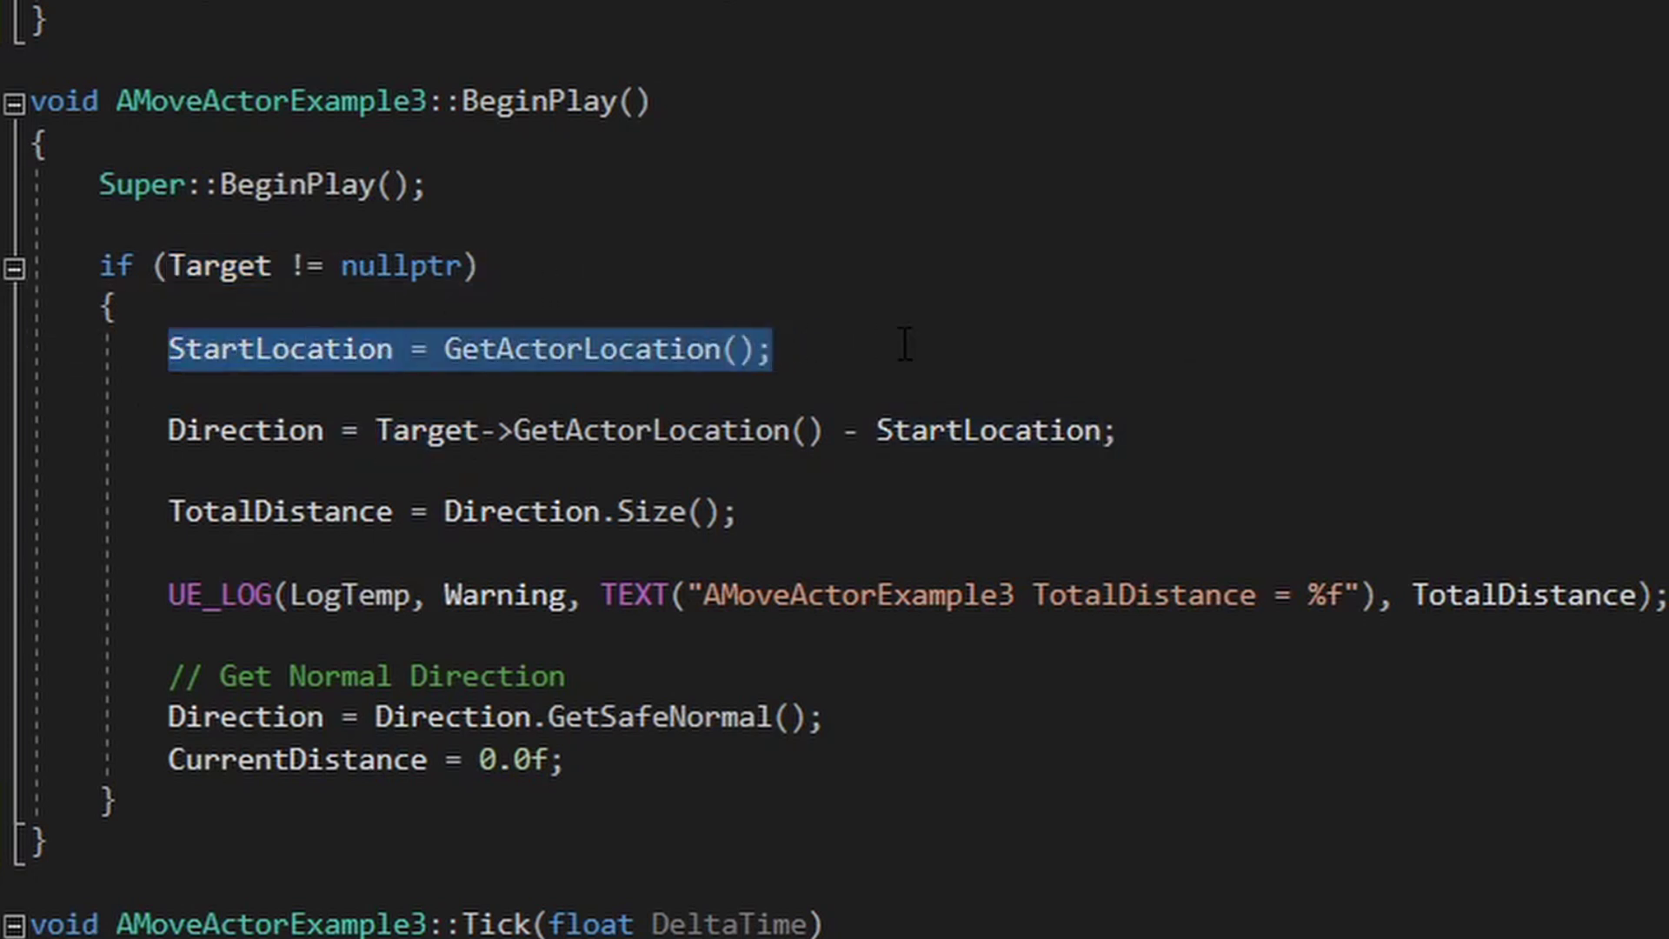
drag(167, 430, 1119, 430)
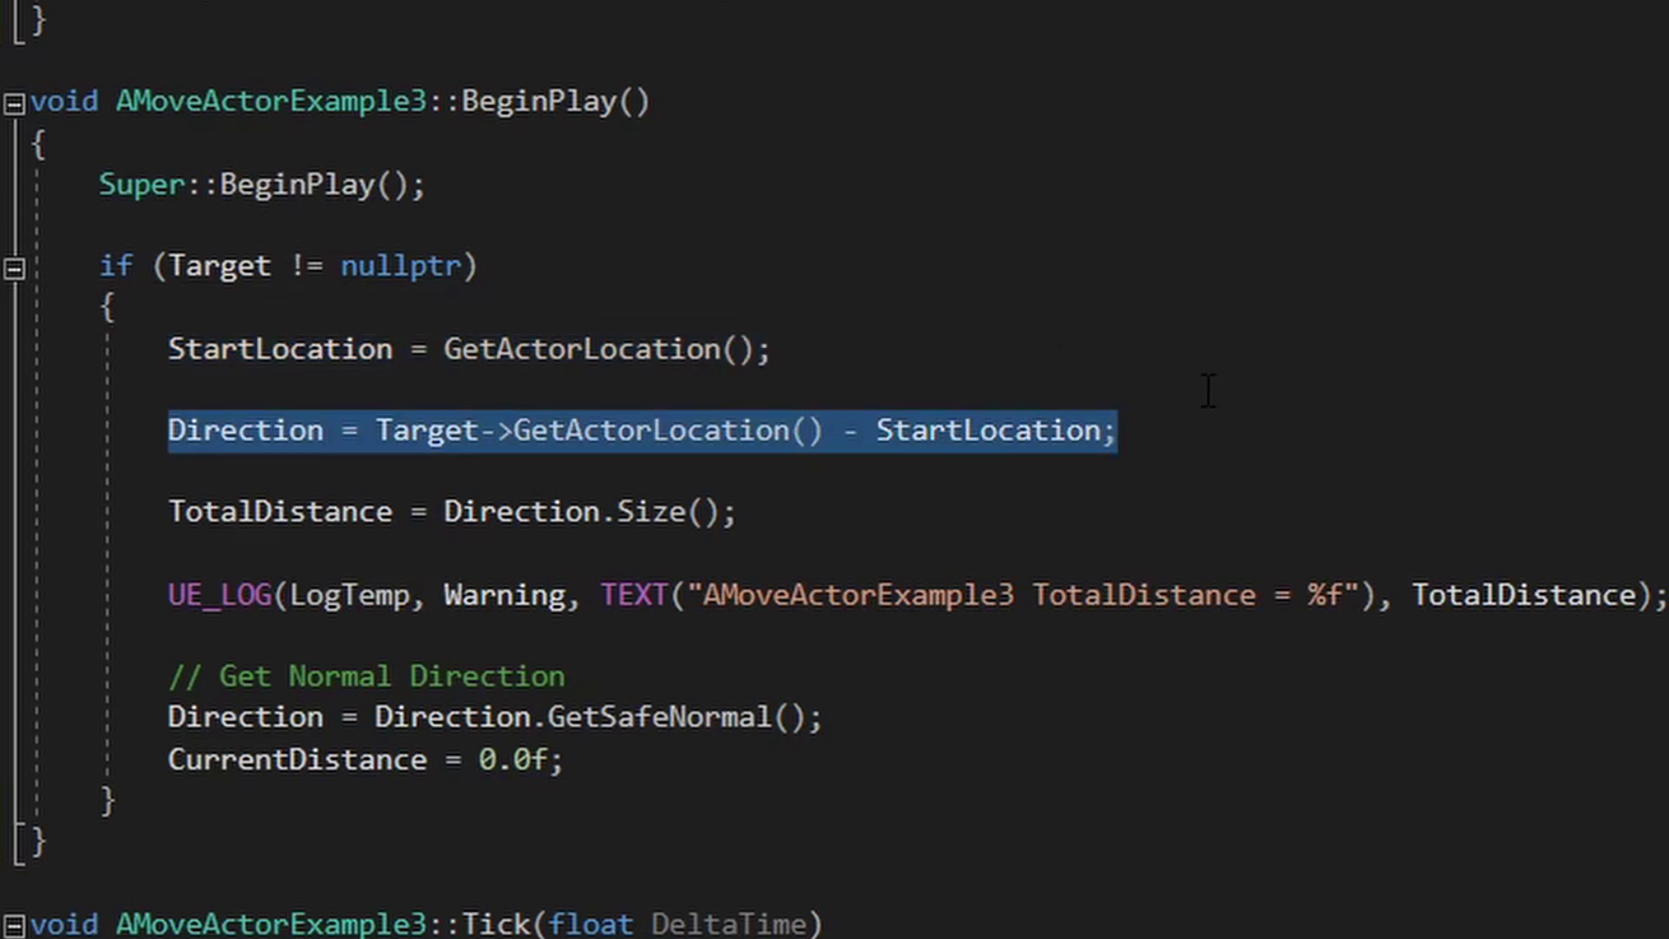
click(381, 432)
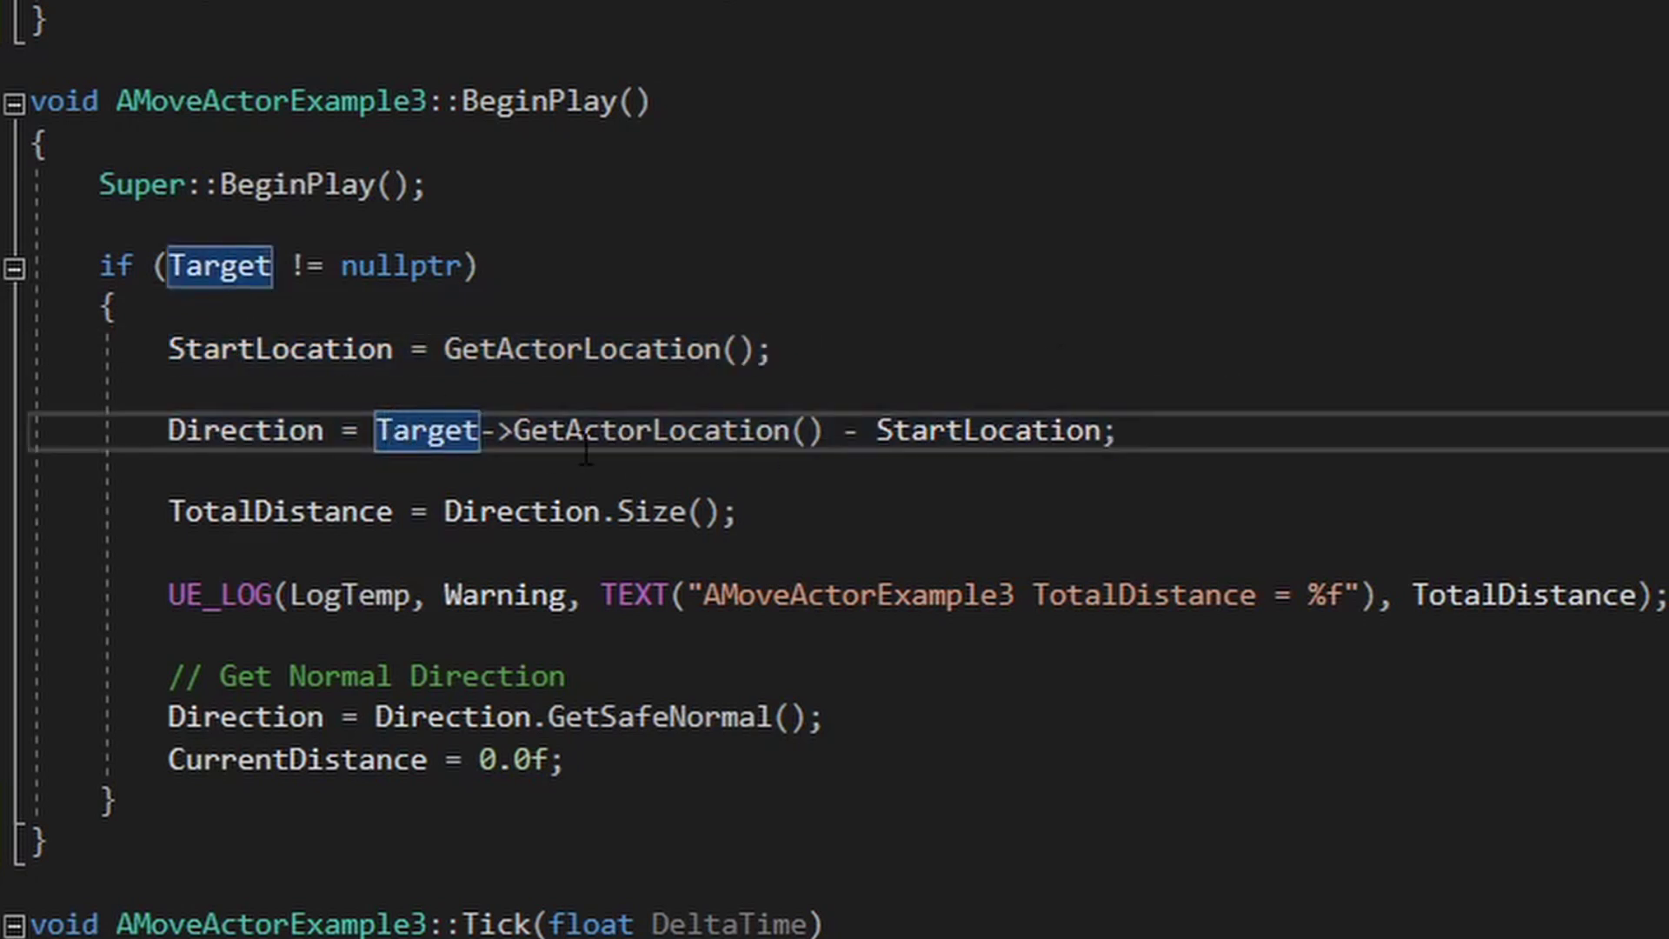
click(708, 431)
click(1018, 433)
double_click(1026, 436)
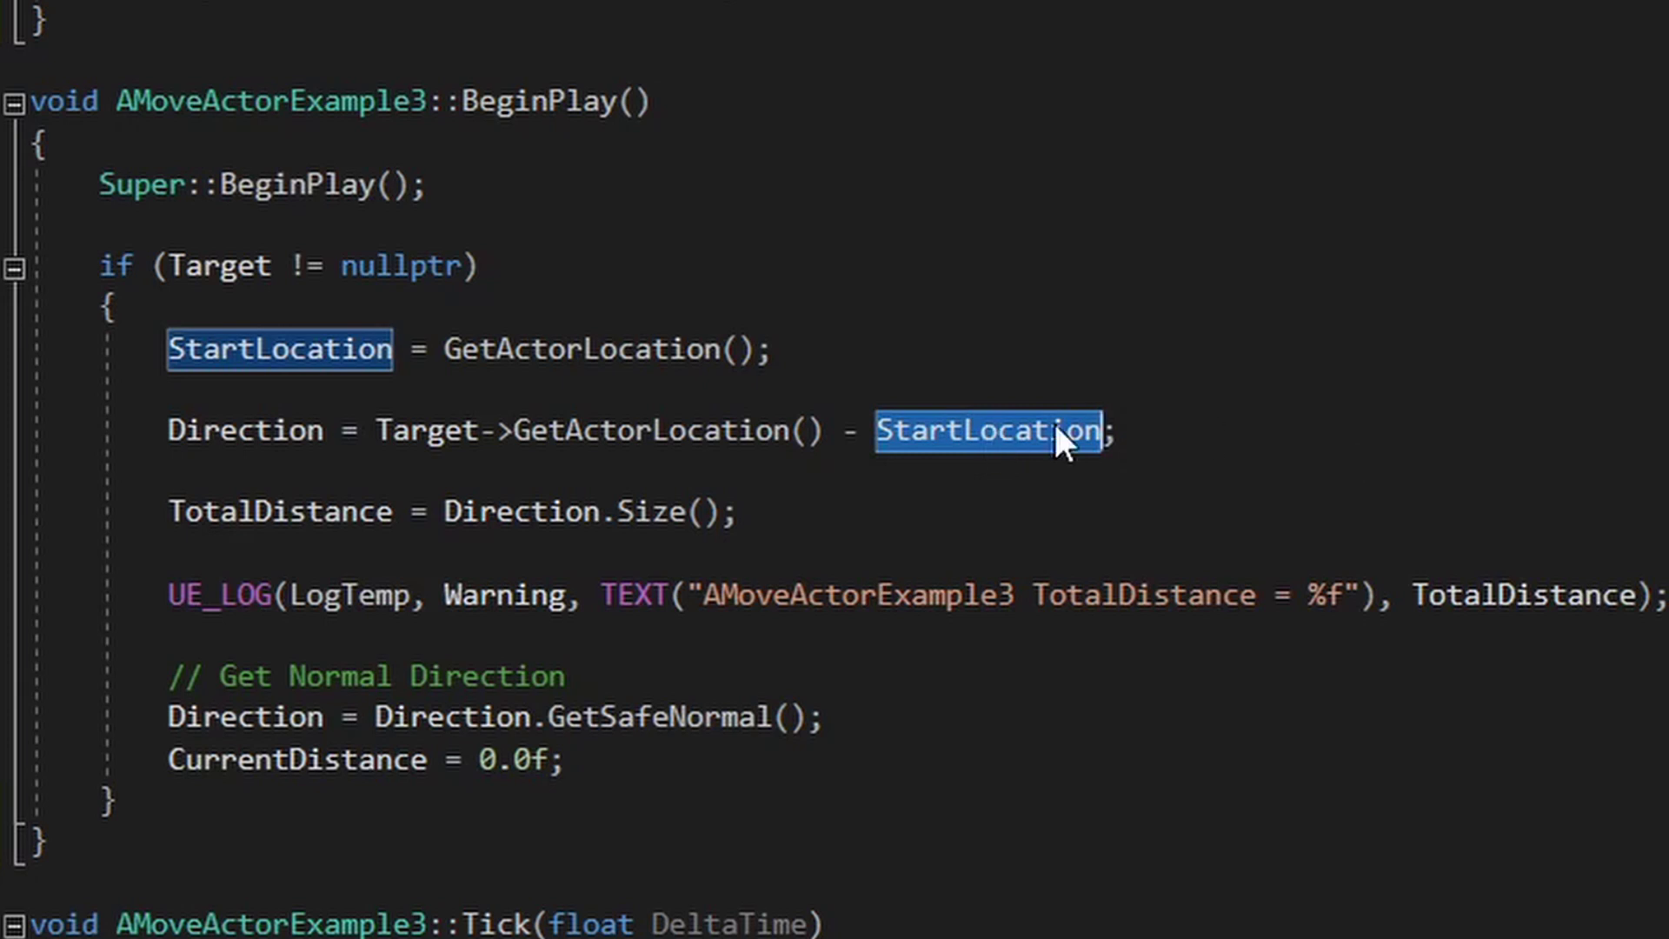
click(202, 430)
mouse_move(197, 431)
mouse_down()
mouse_move(171, 388)
mouse_move(1162, 420)
mouse_up()
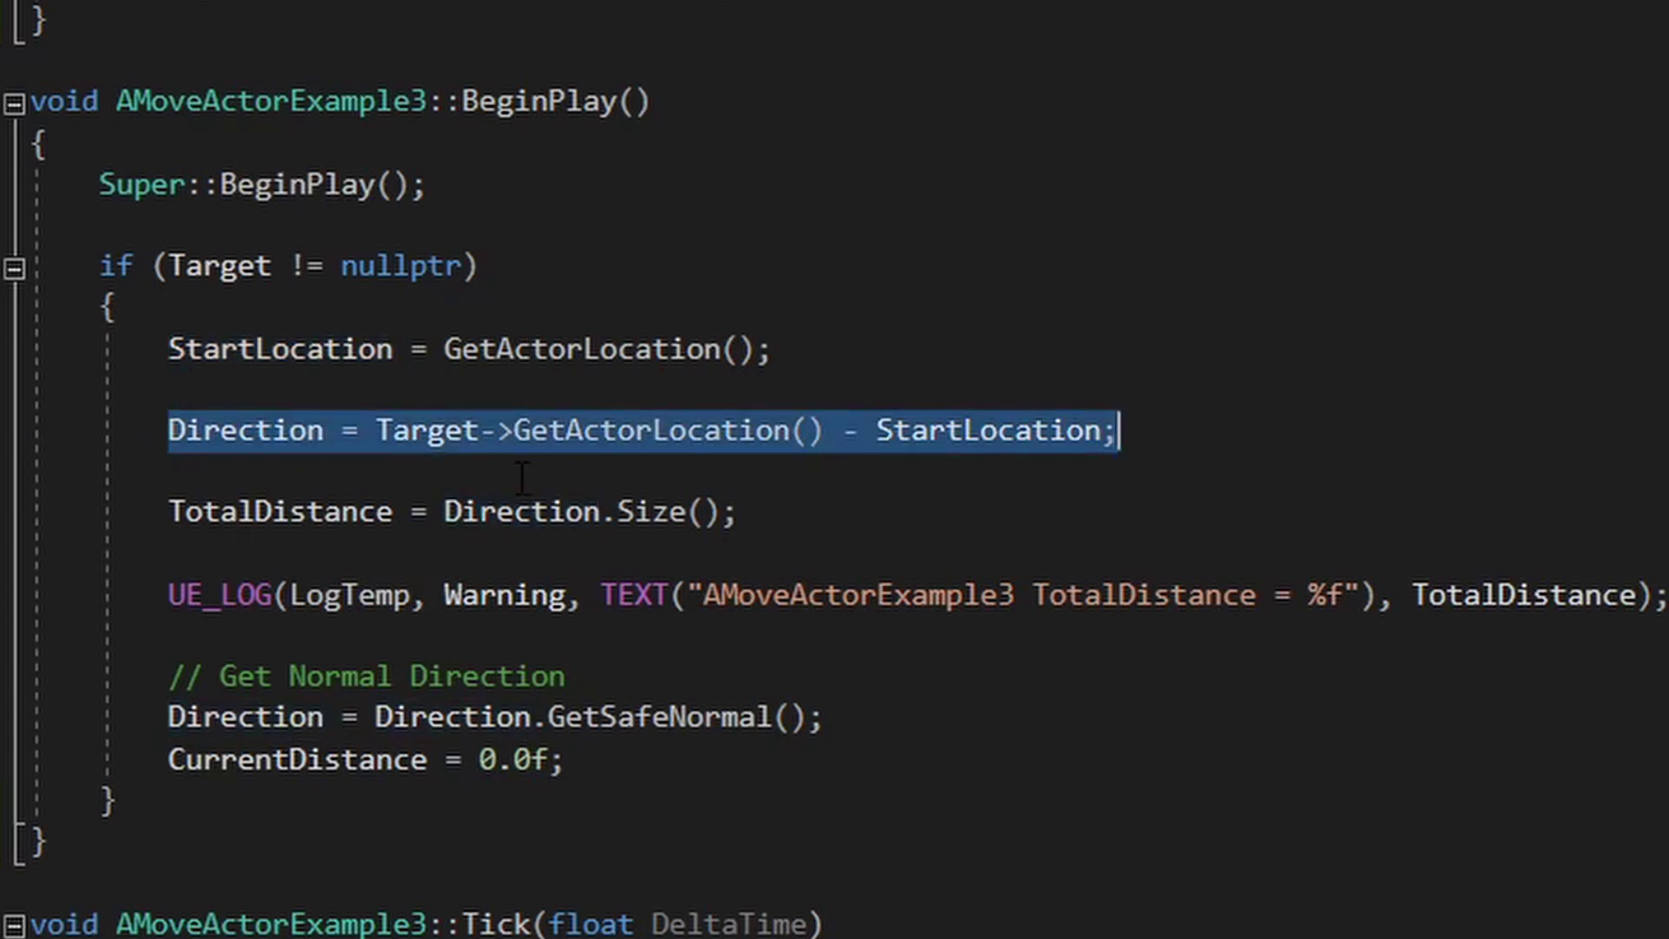
Walk through the TotalDistance assignment, the UE_LOG printing it, and the GetSafeNormal normalisation
click(801, 511)
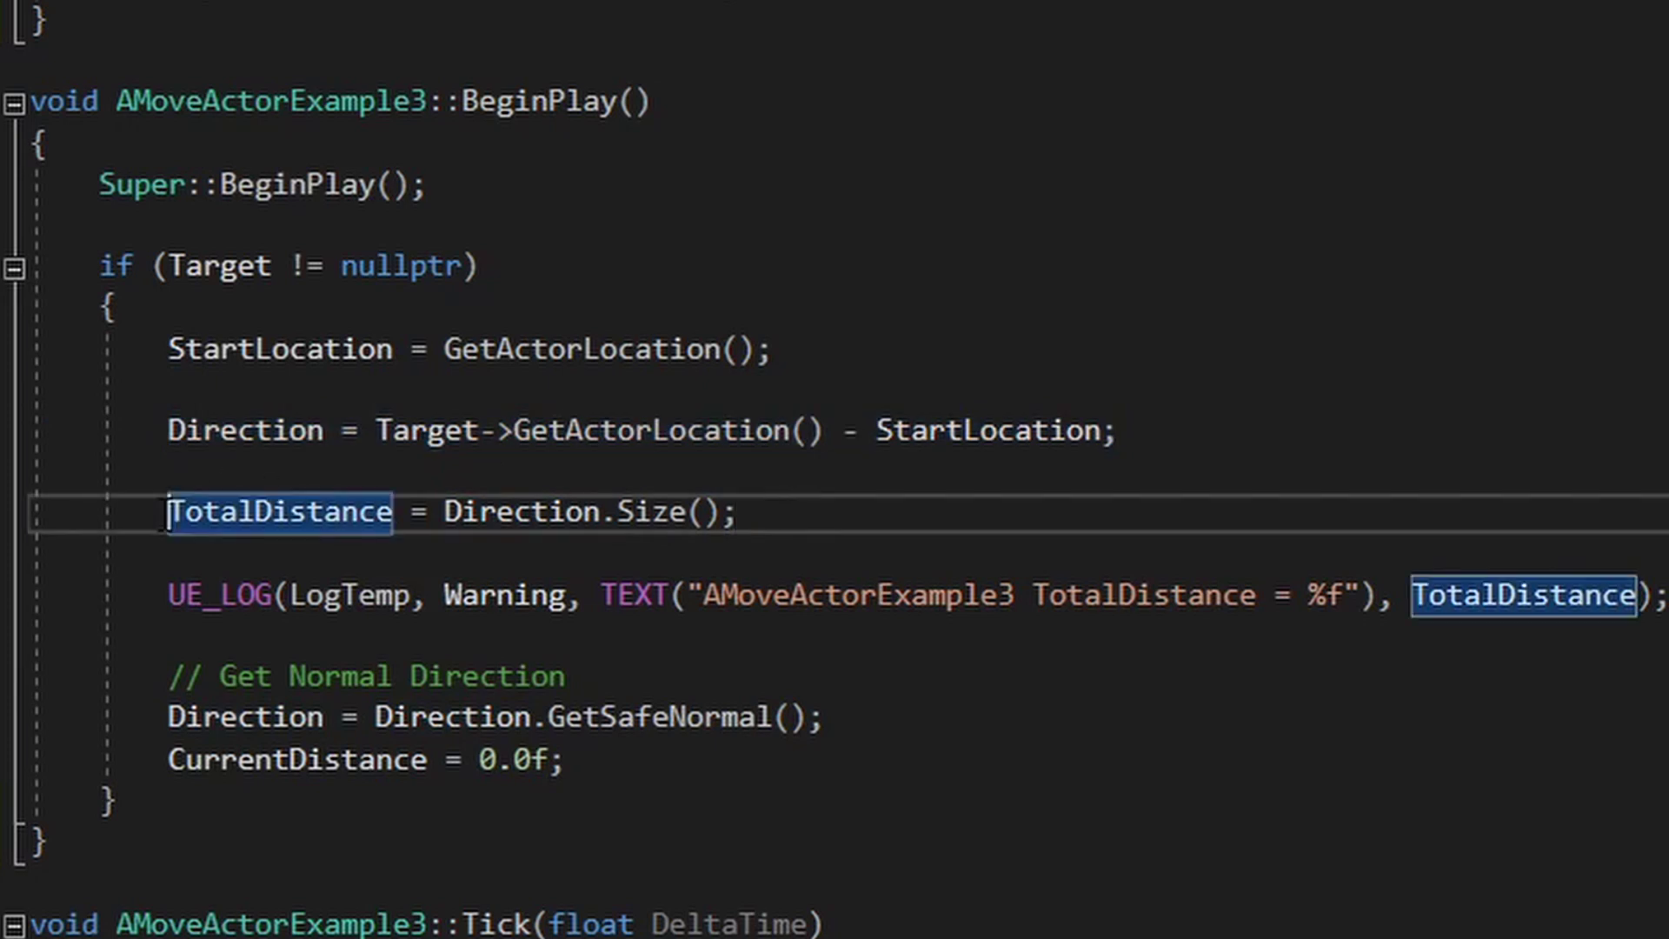
drag(170, 511, 812, 518)
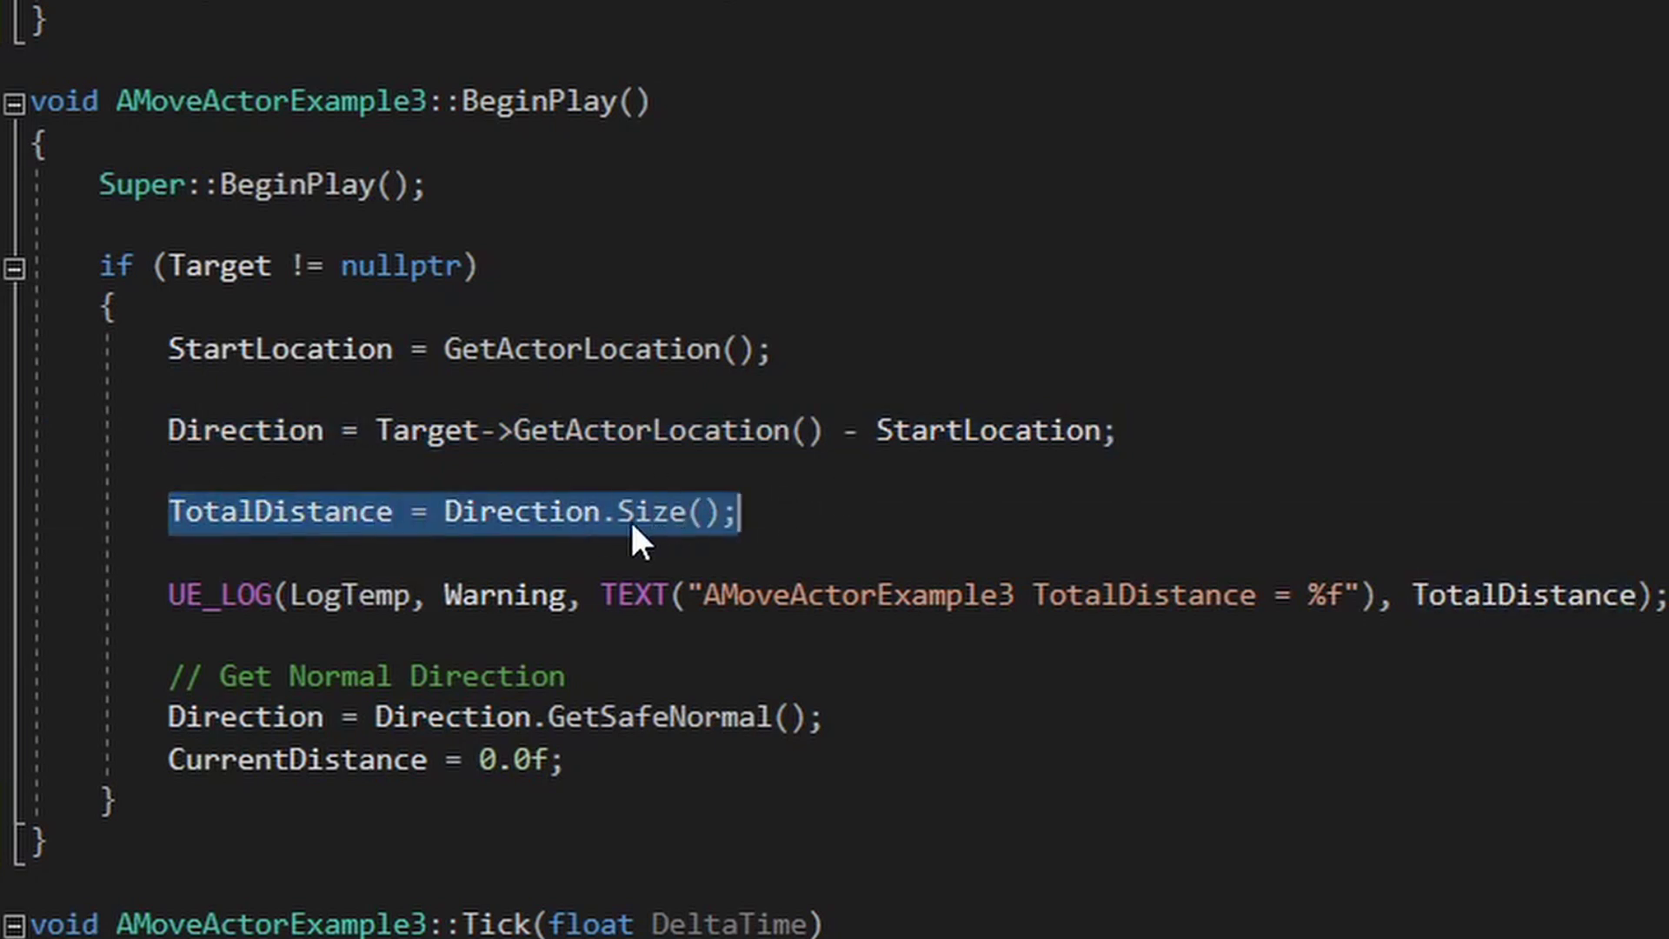
drag(170, 433, 1174, 450)
key(Down)
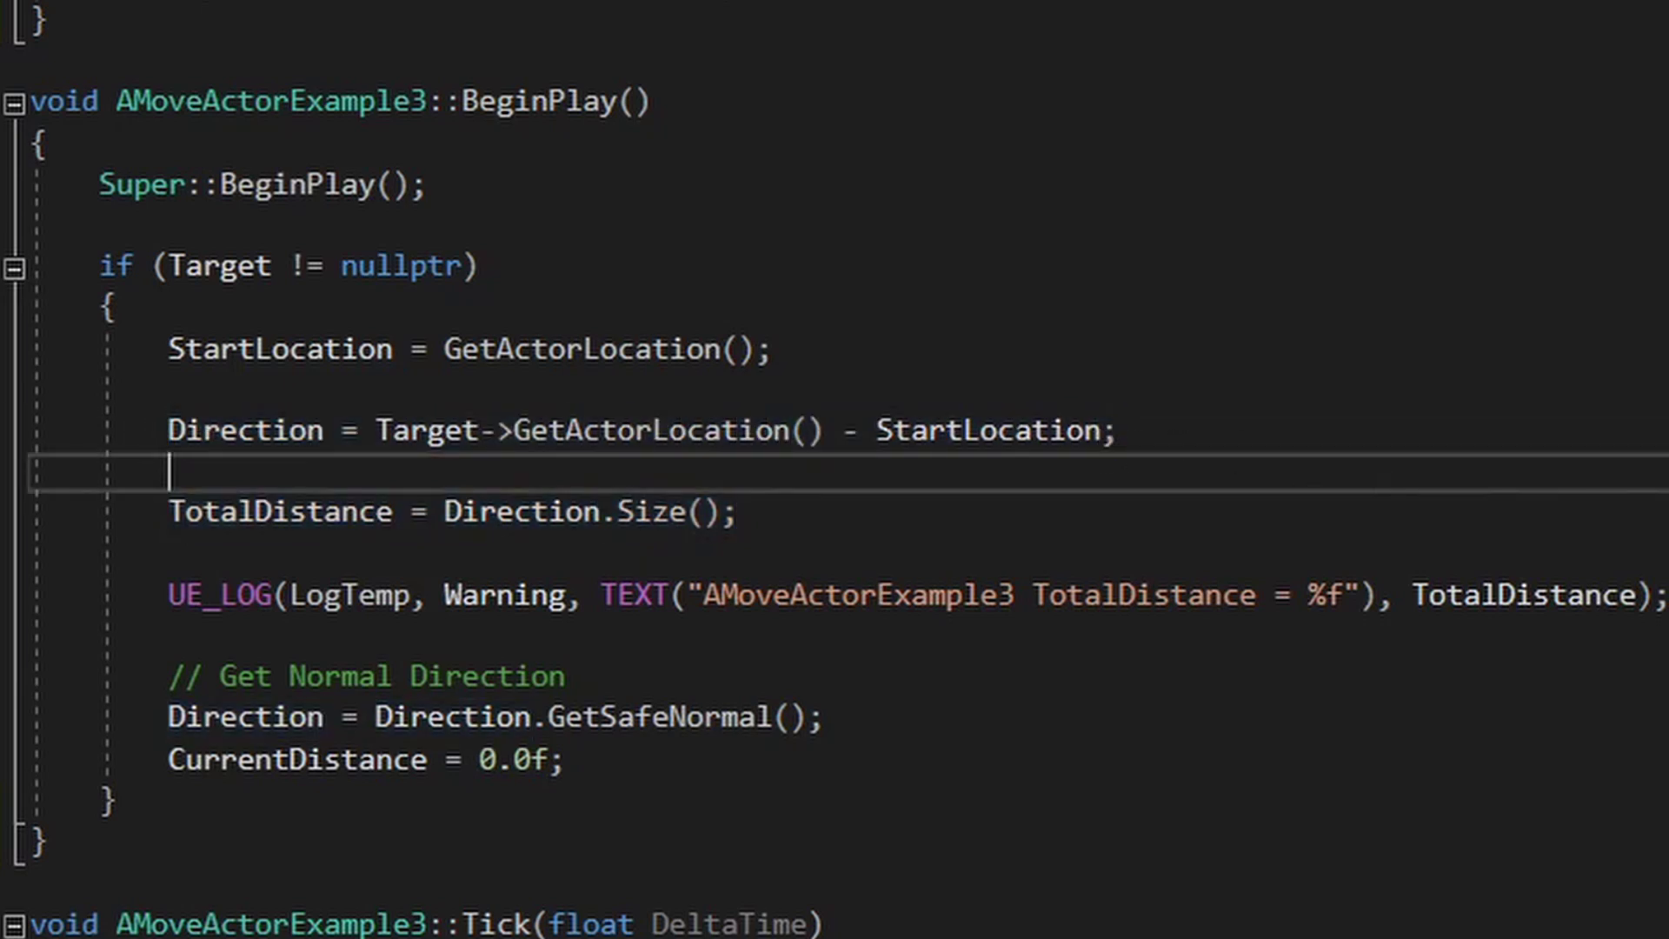
drag(1667, 595, 170, 595)
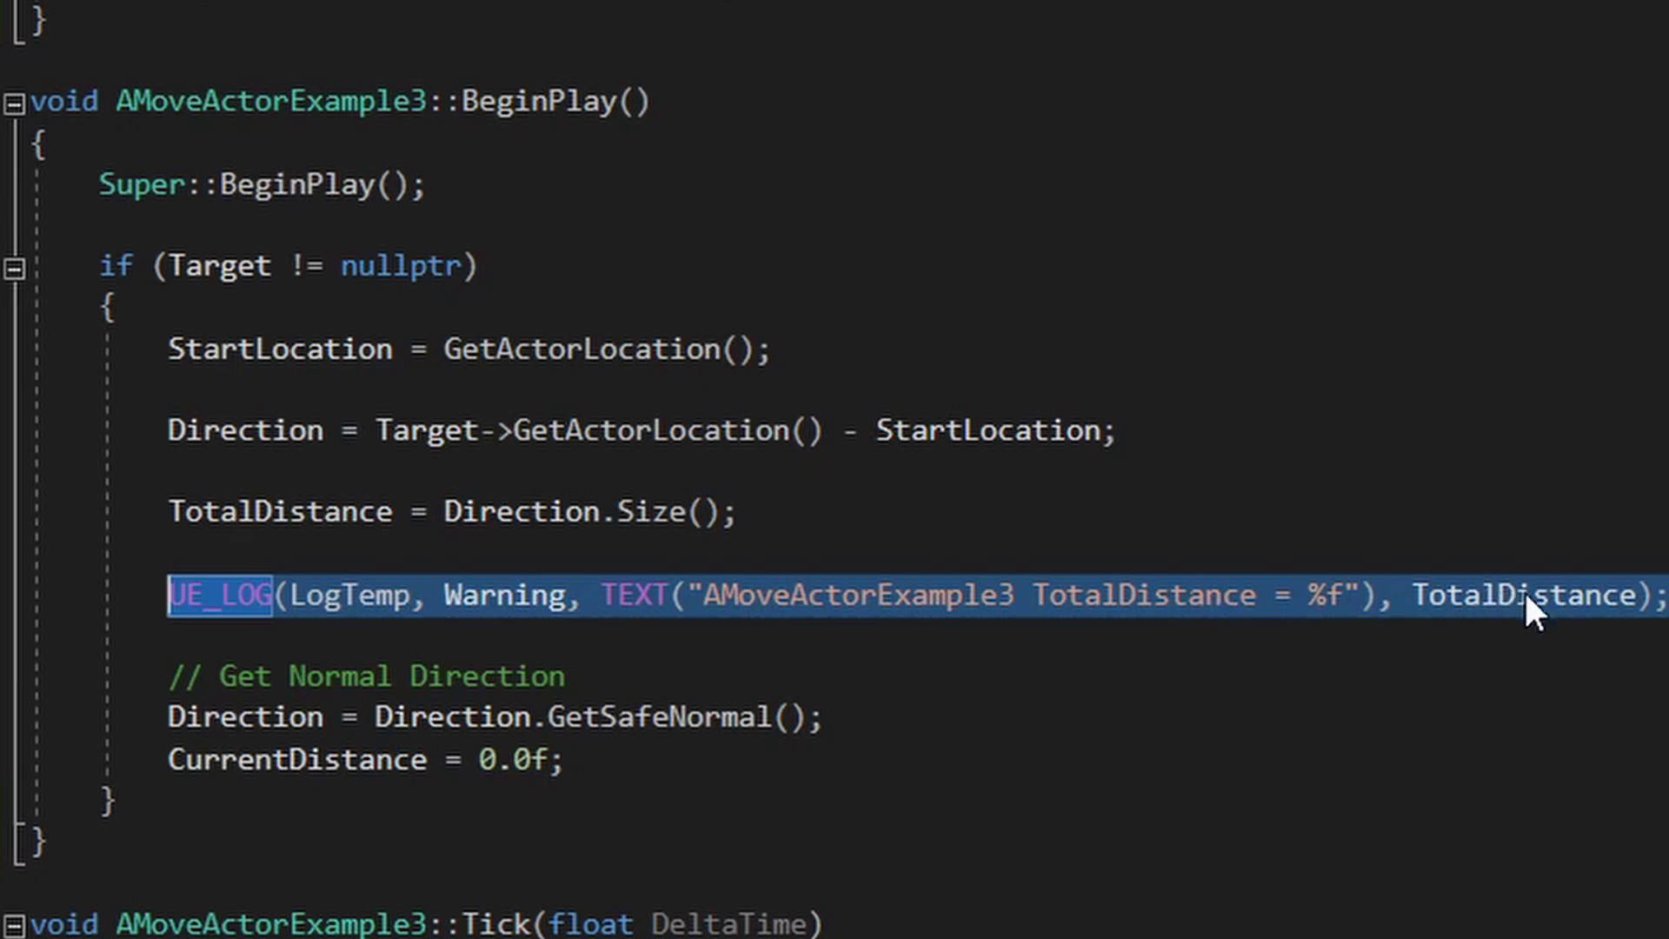
click(1062, 719)
drag(167, 719, 822, 718)
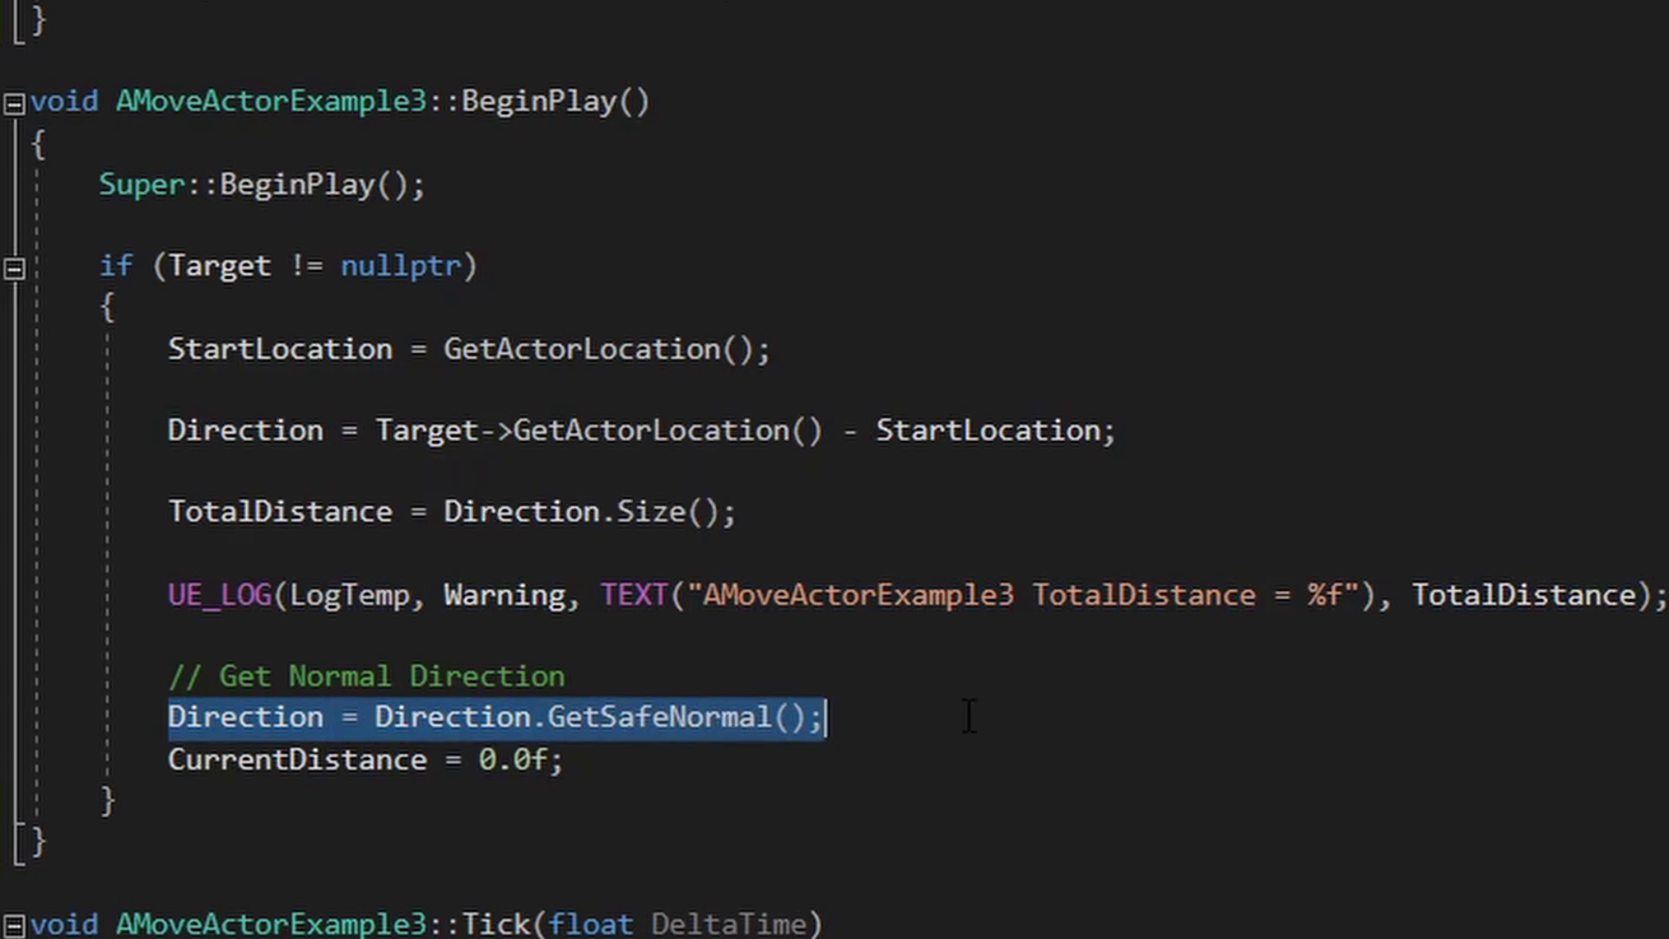
scroll(969, 714, down, 3)
drag(167, 636, 570, 649)
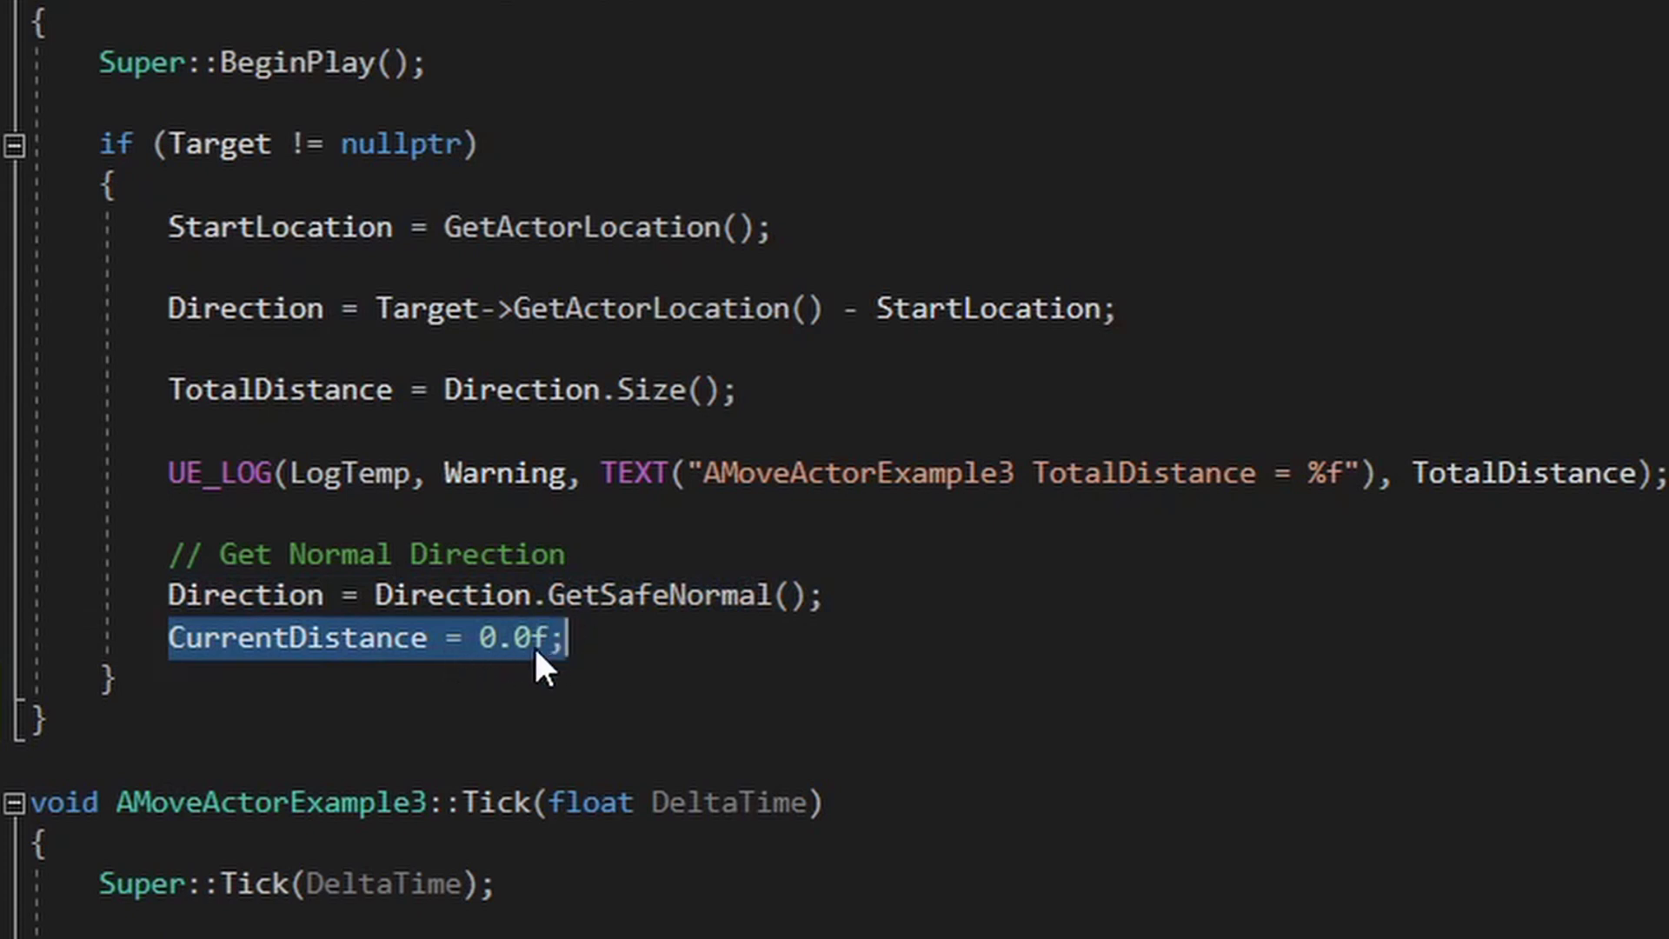
click(640, 652)
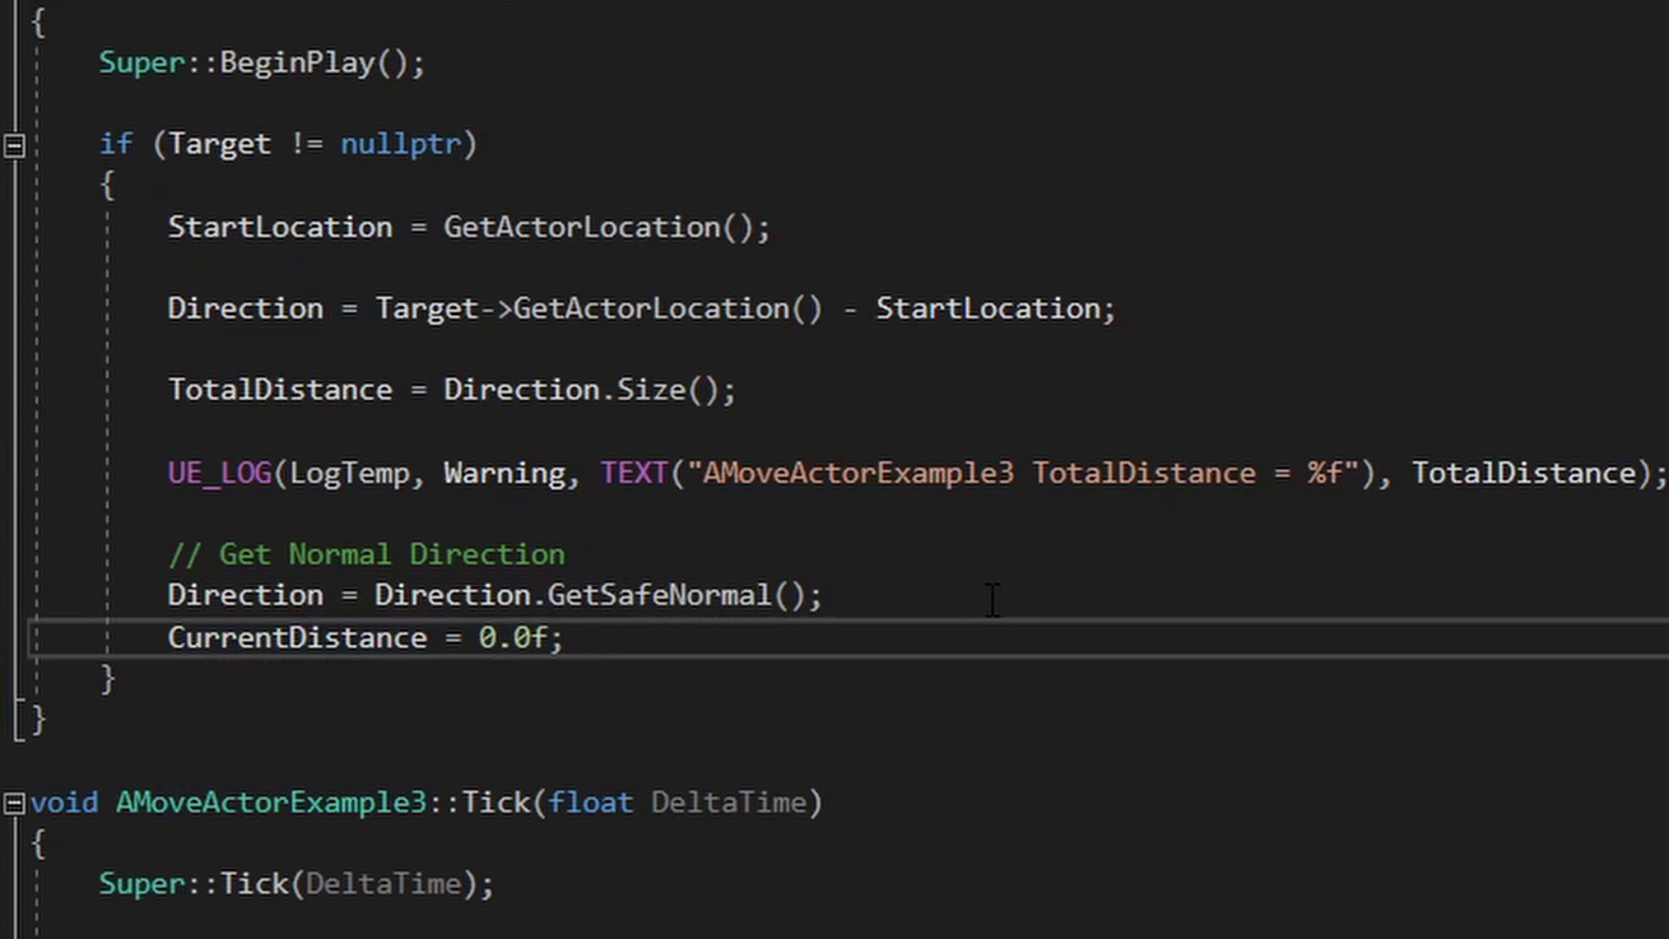
scroll(991, 601, down, 3)
scroll(991, 600, down, 3)
Walk through Tick's Target null check, the CurrentDistance < TotalDistance test, and the actor location read
click(901, 315)
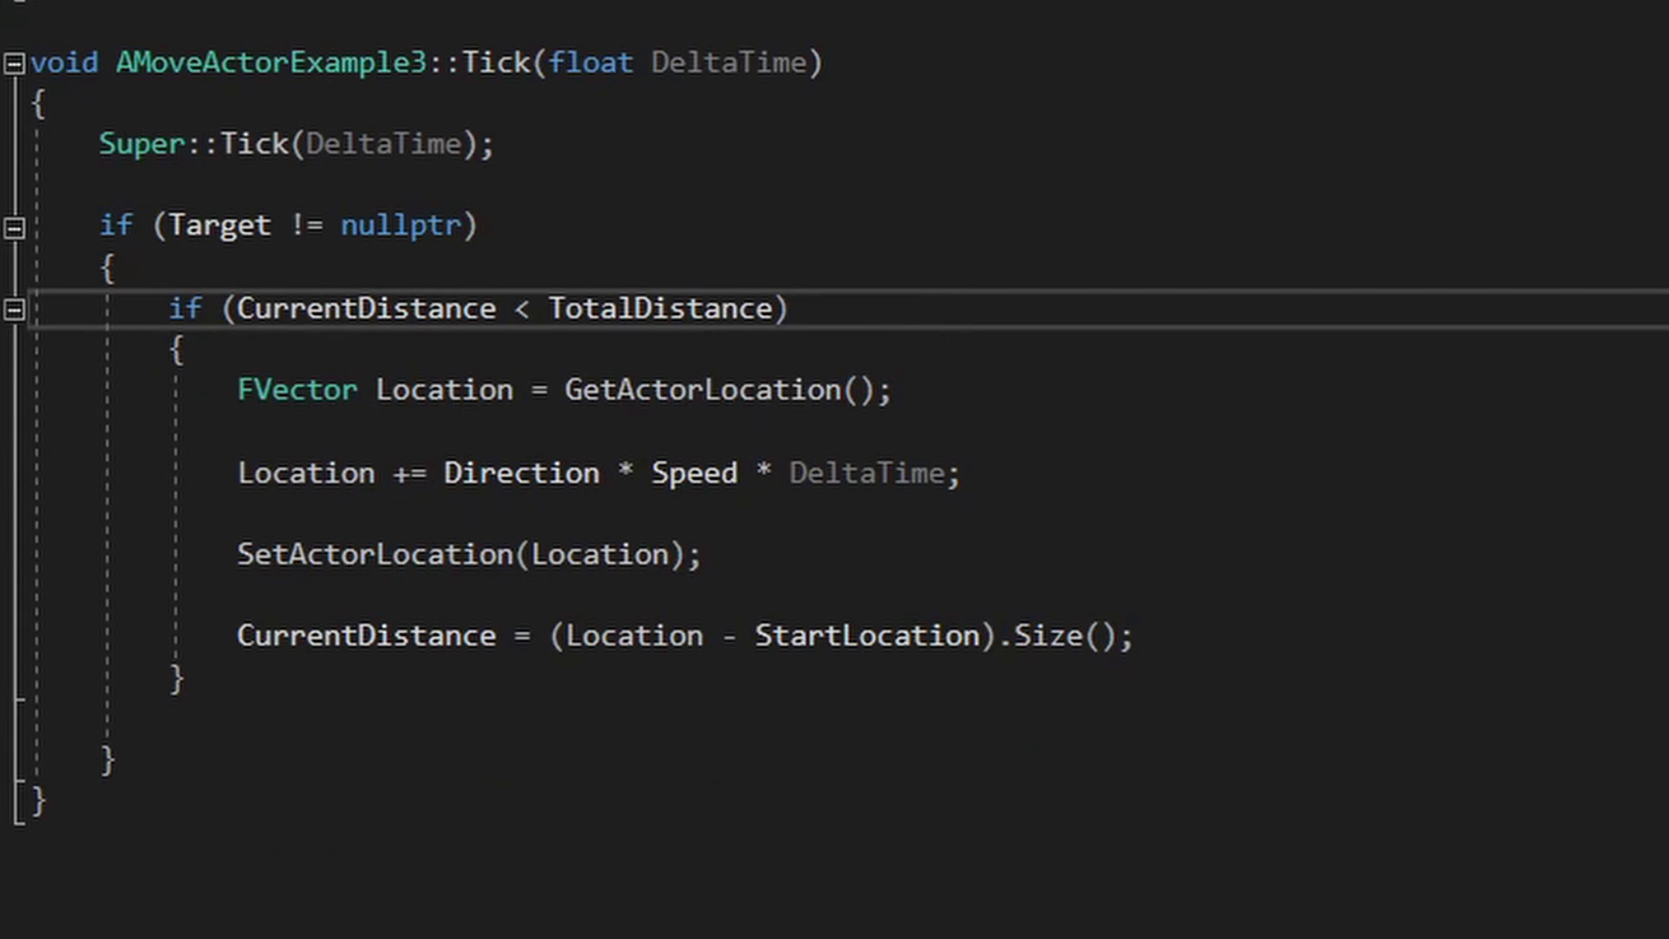
drag(100, 224, 117, 270)
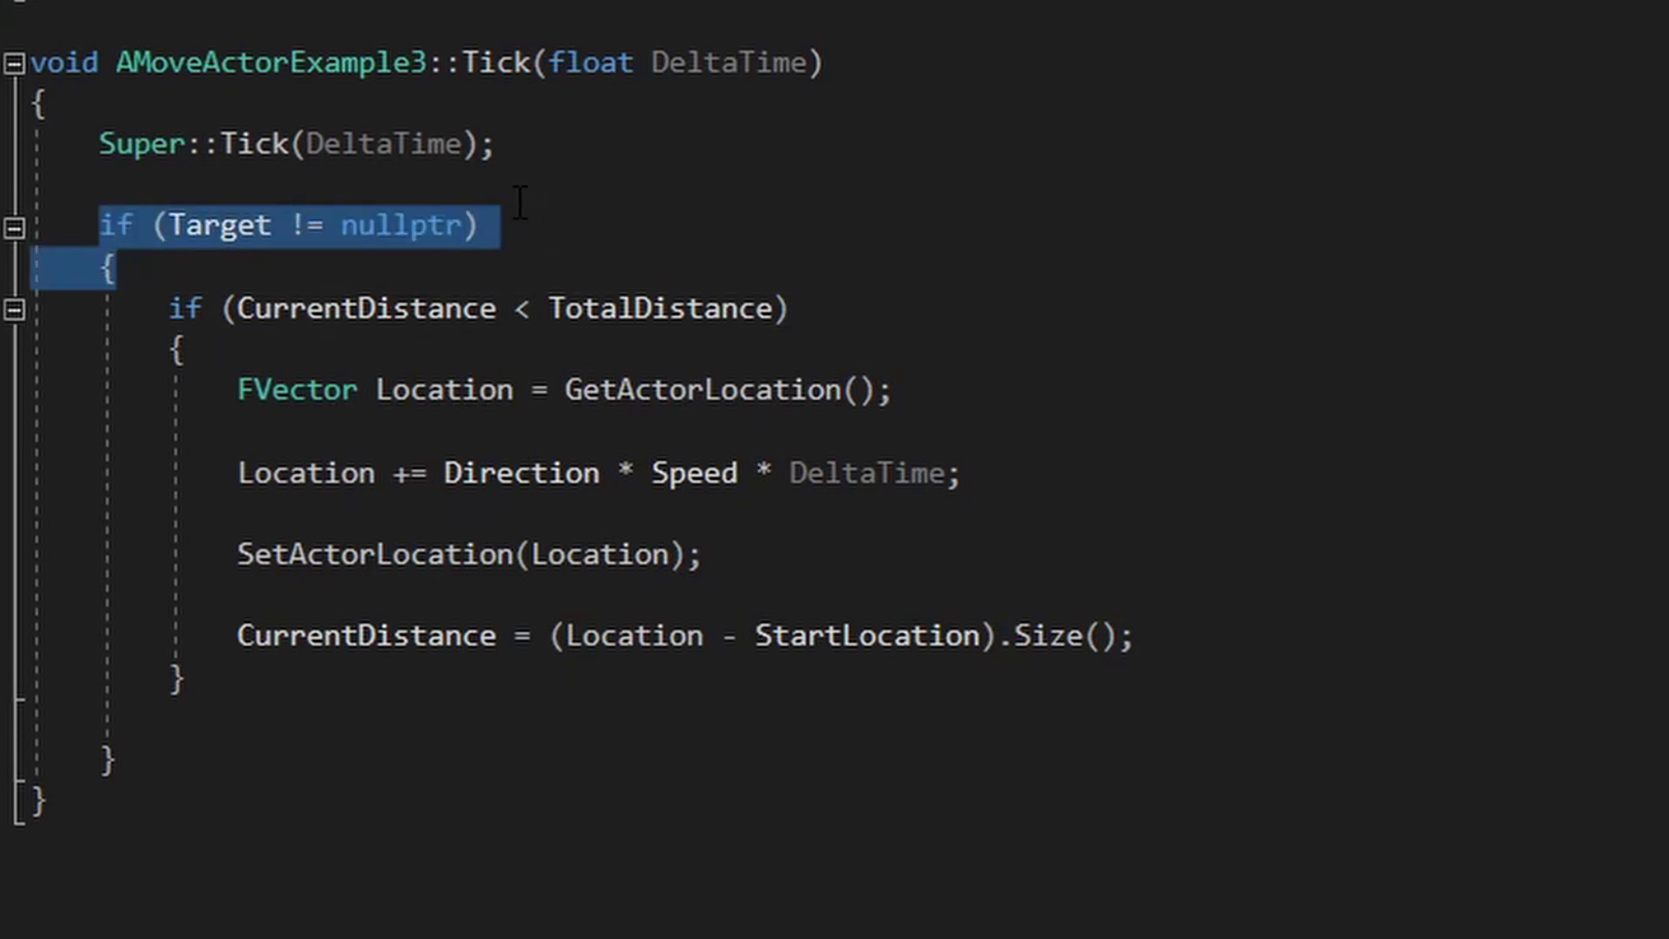
click(952, 310)
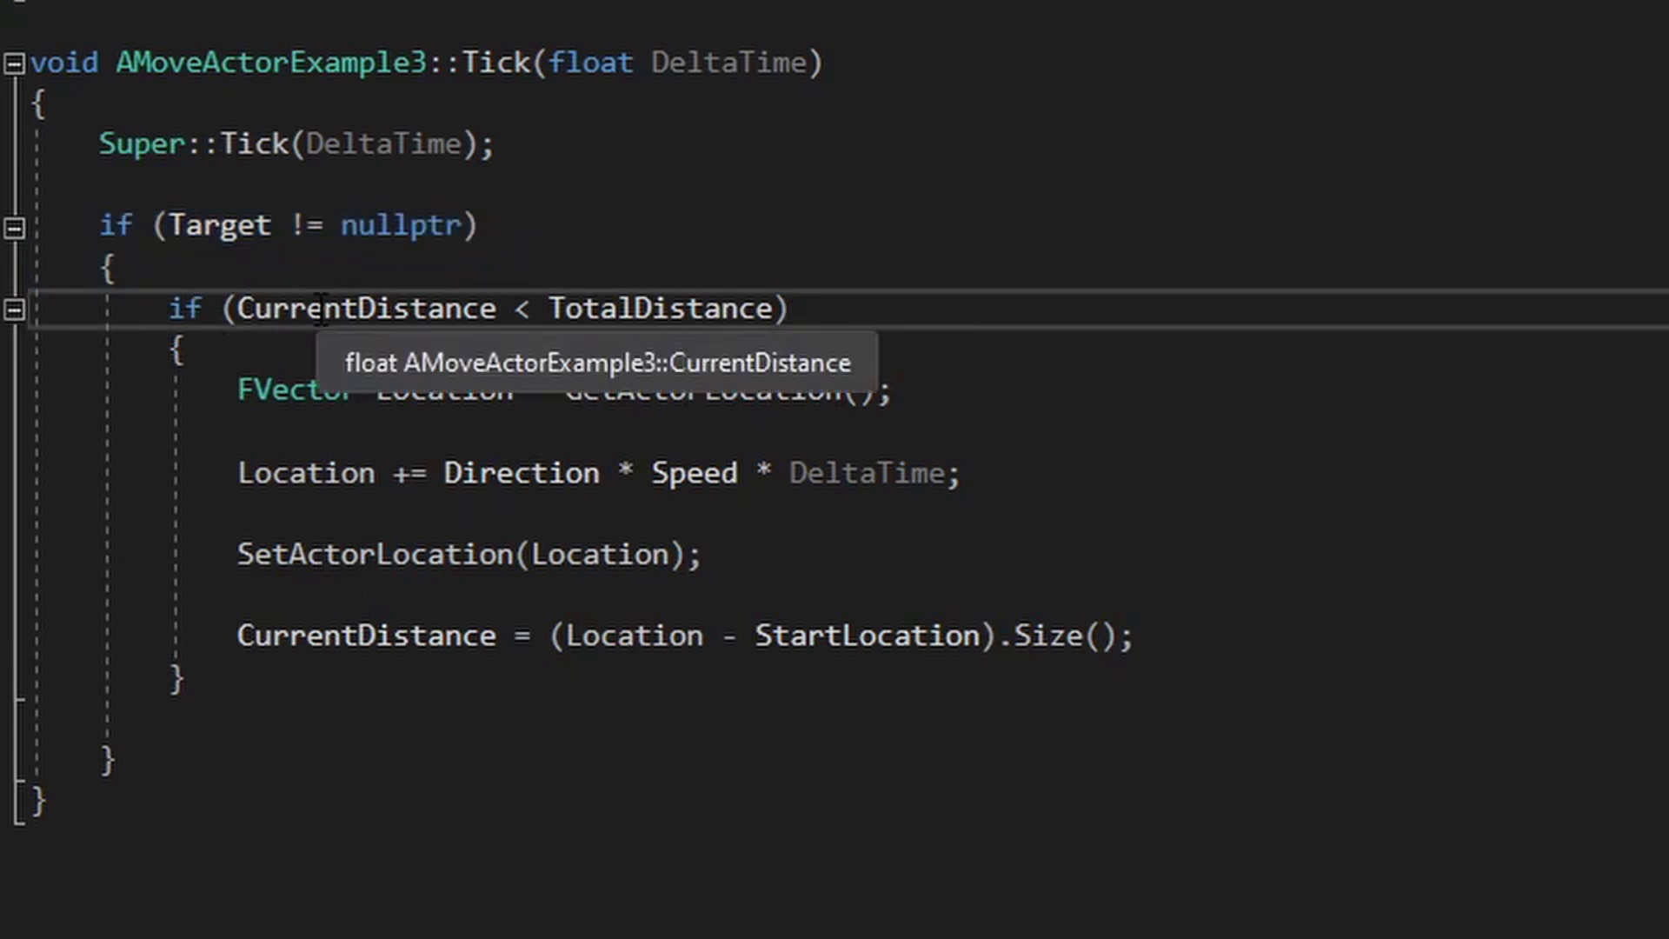
double_click(432, 313)
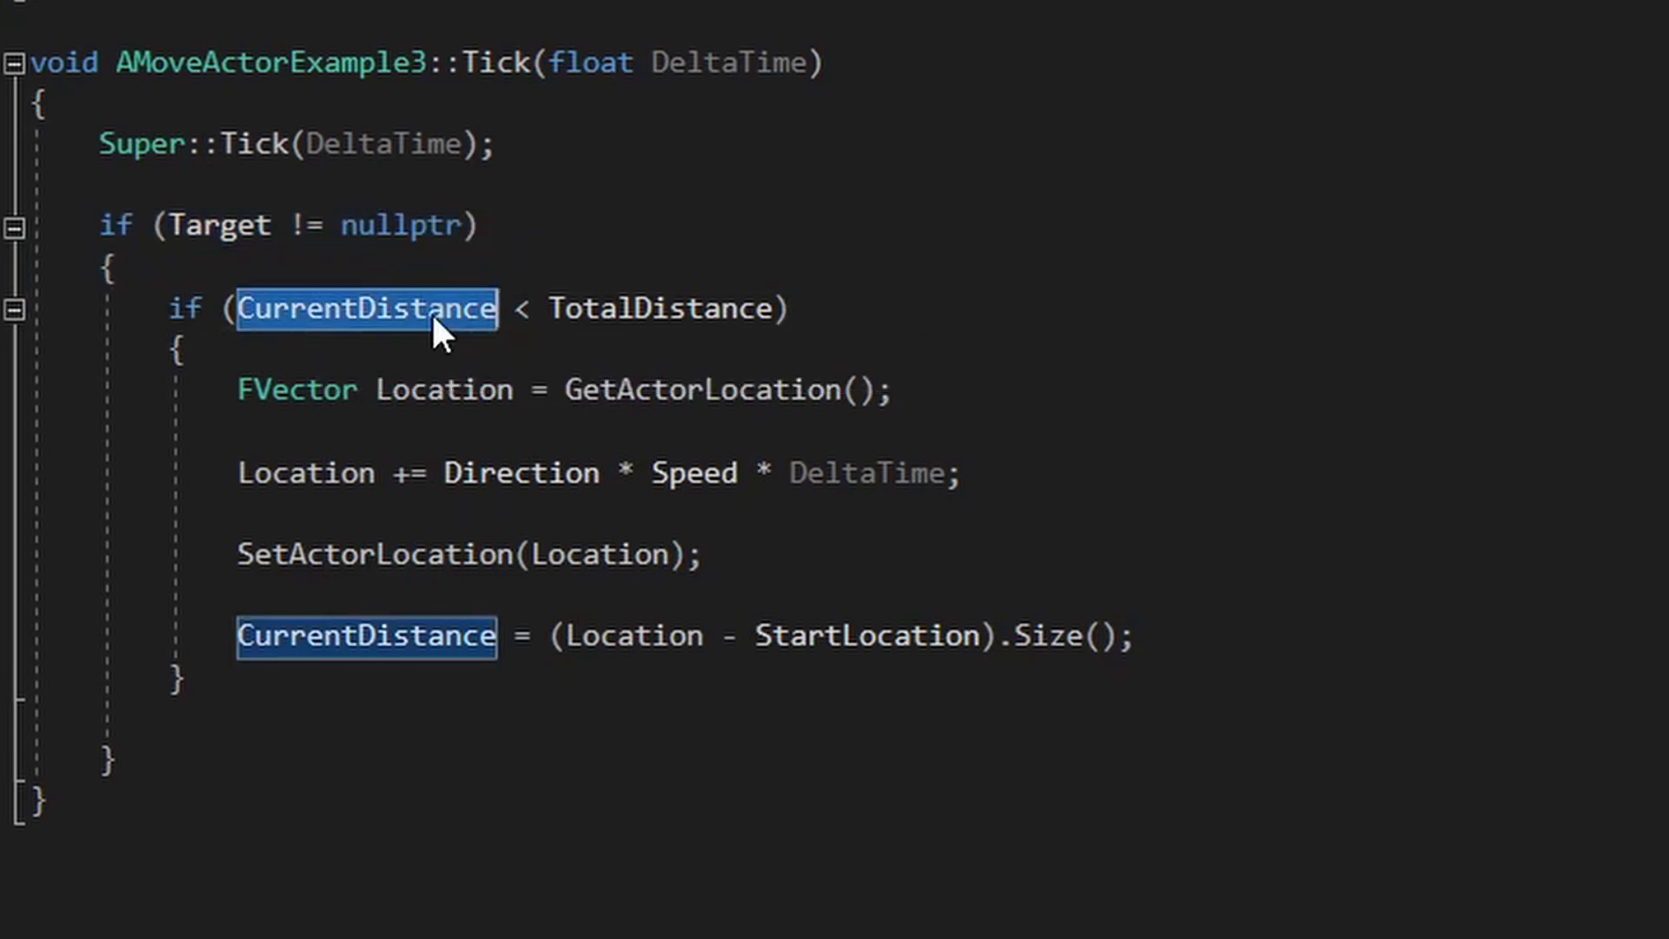
double_click(640, 308)
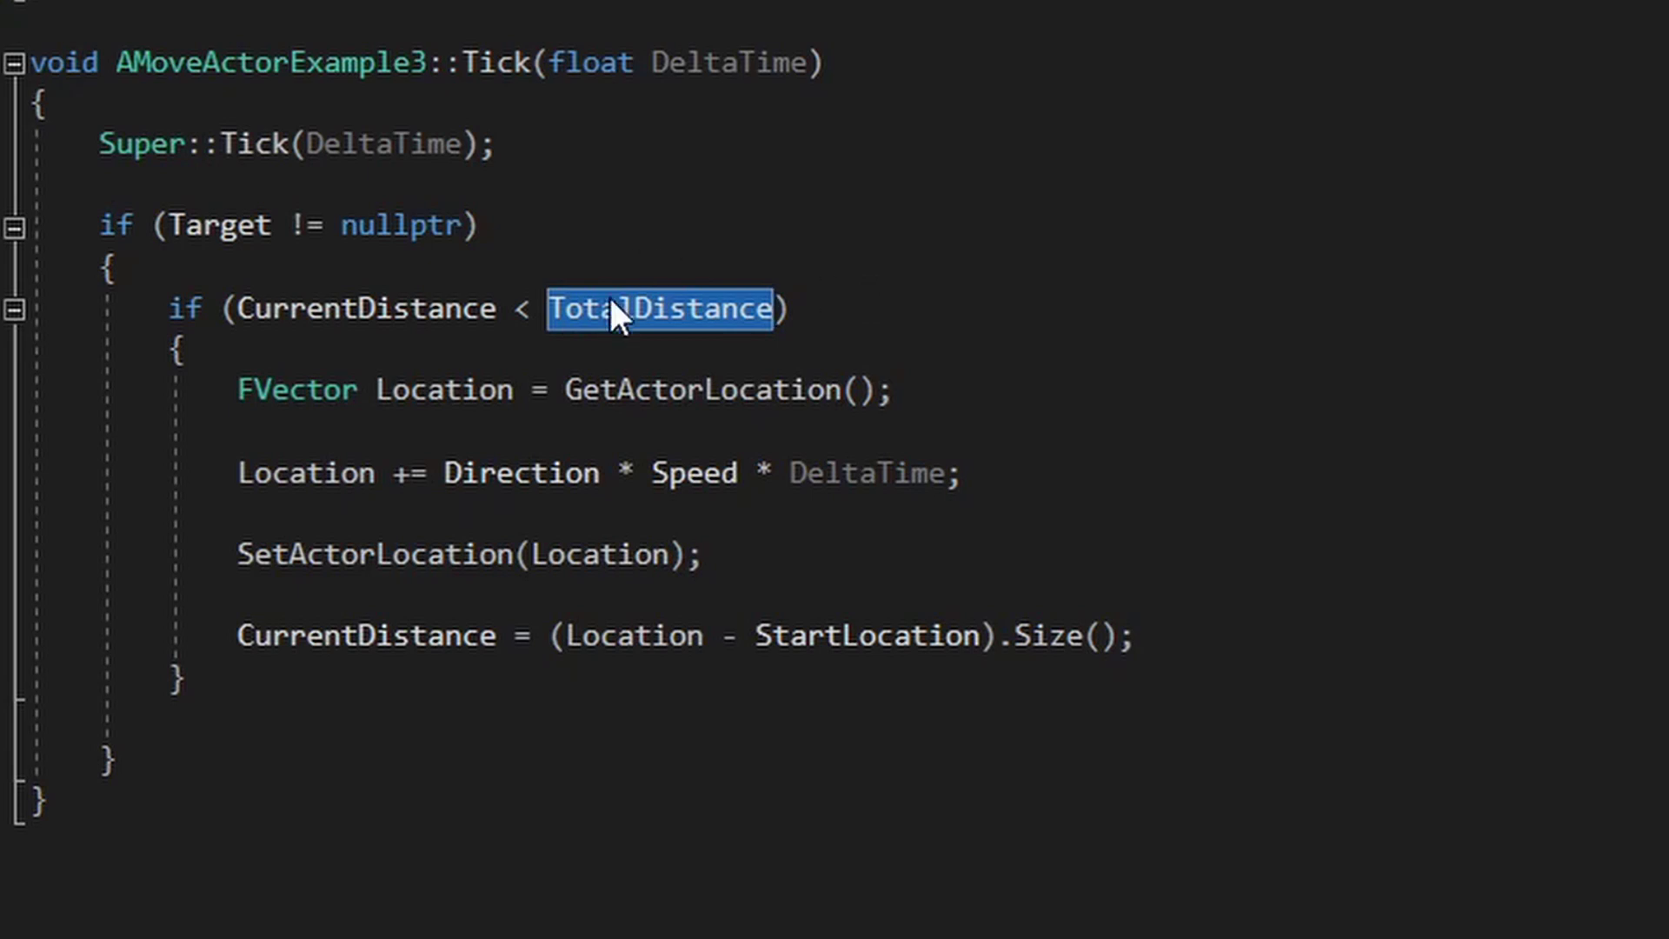
click(866, 310)
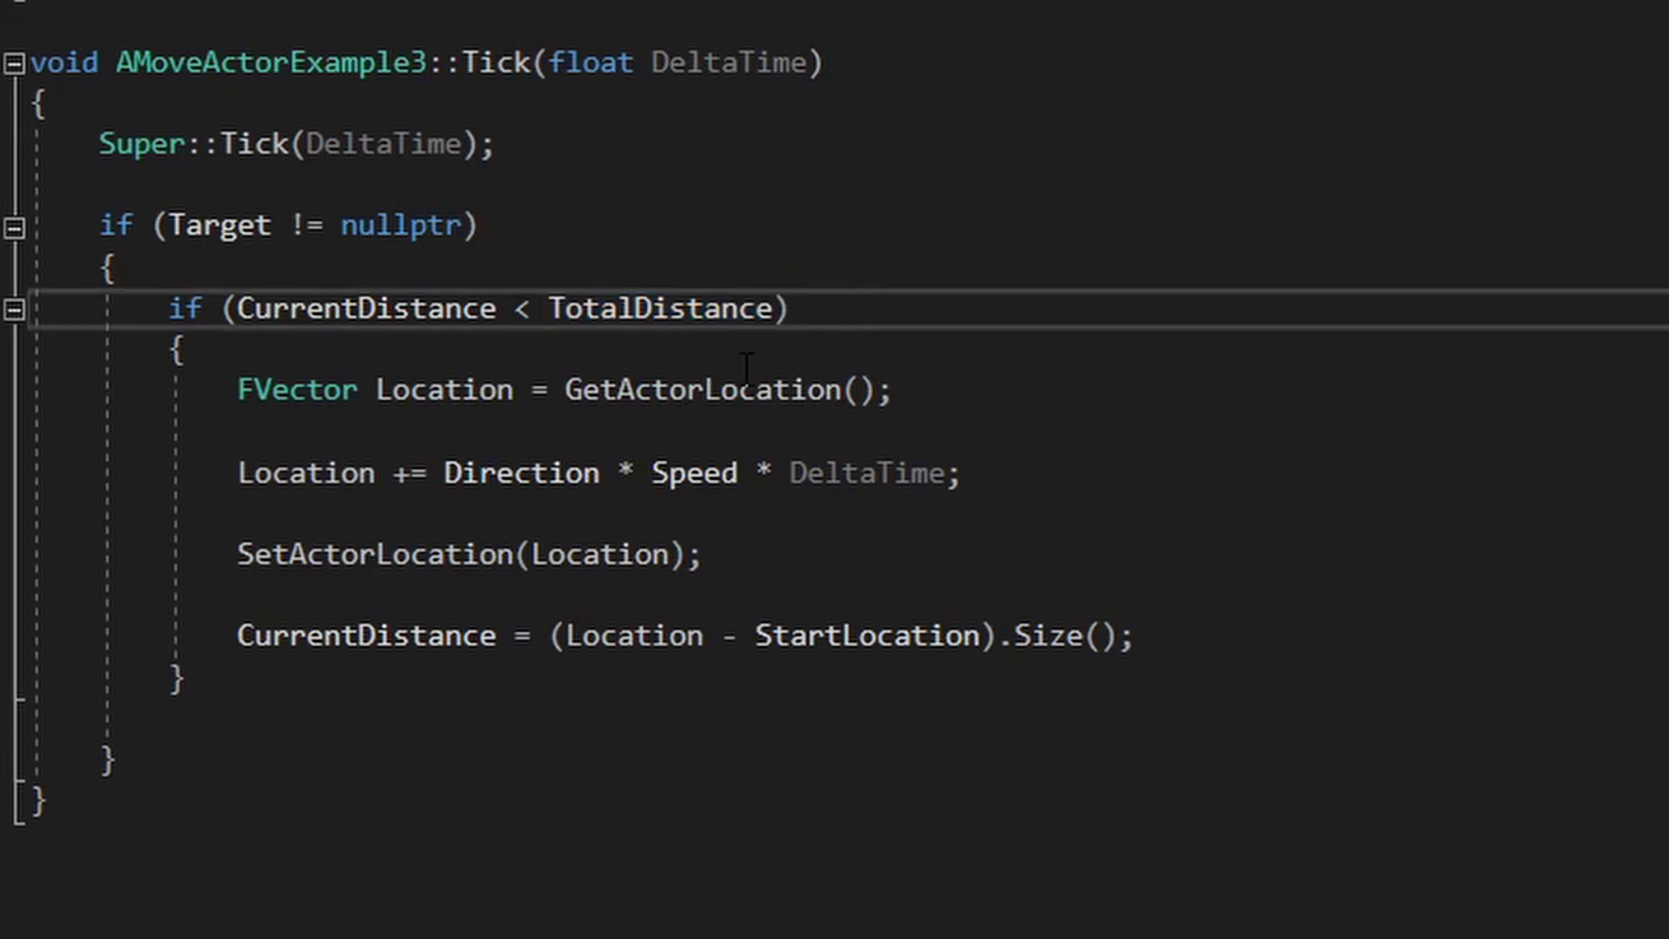
click(949, 381)
mouse_move(298, 391)
drag(239, 393, 895, 392)
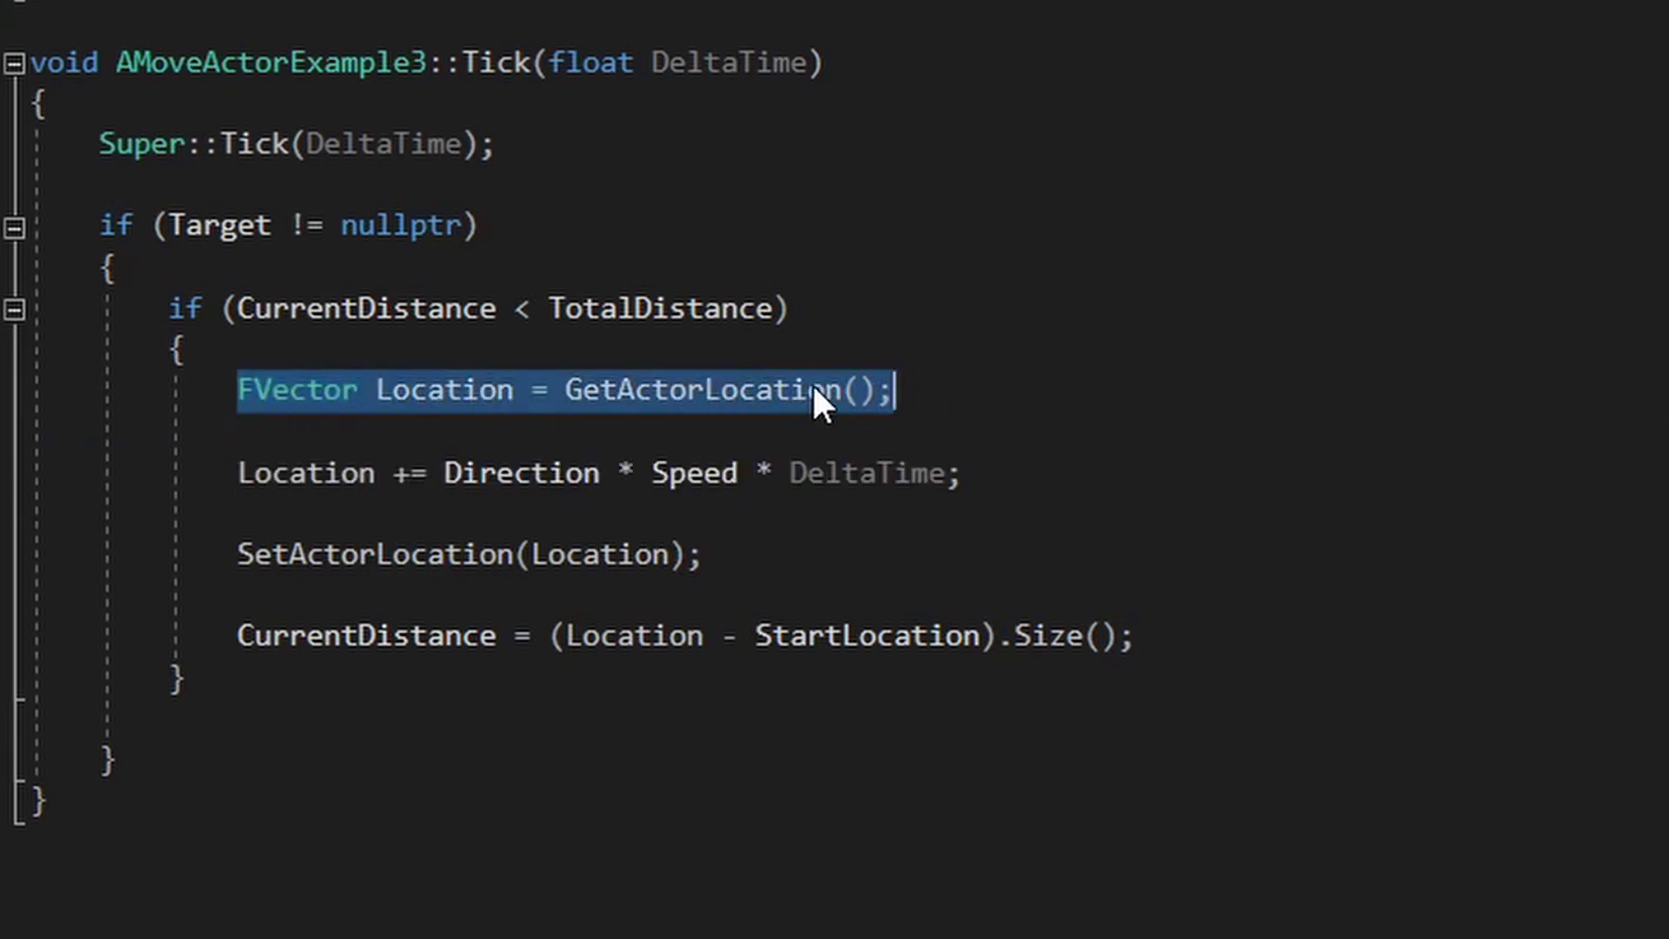
Walk through the movement line Location += Direction * Speed * DeltaTime and the SetActorLocation call
click(994, 481)
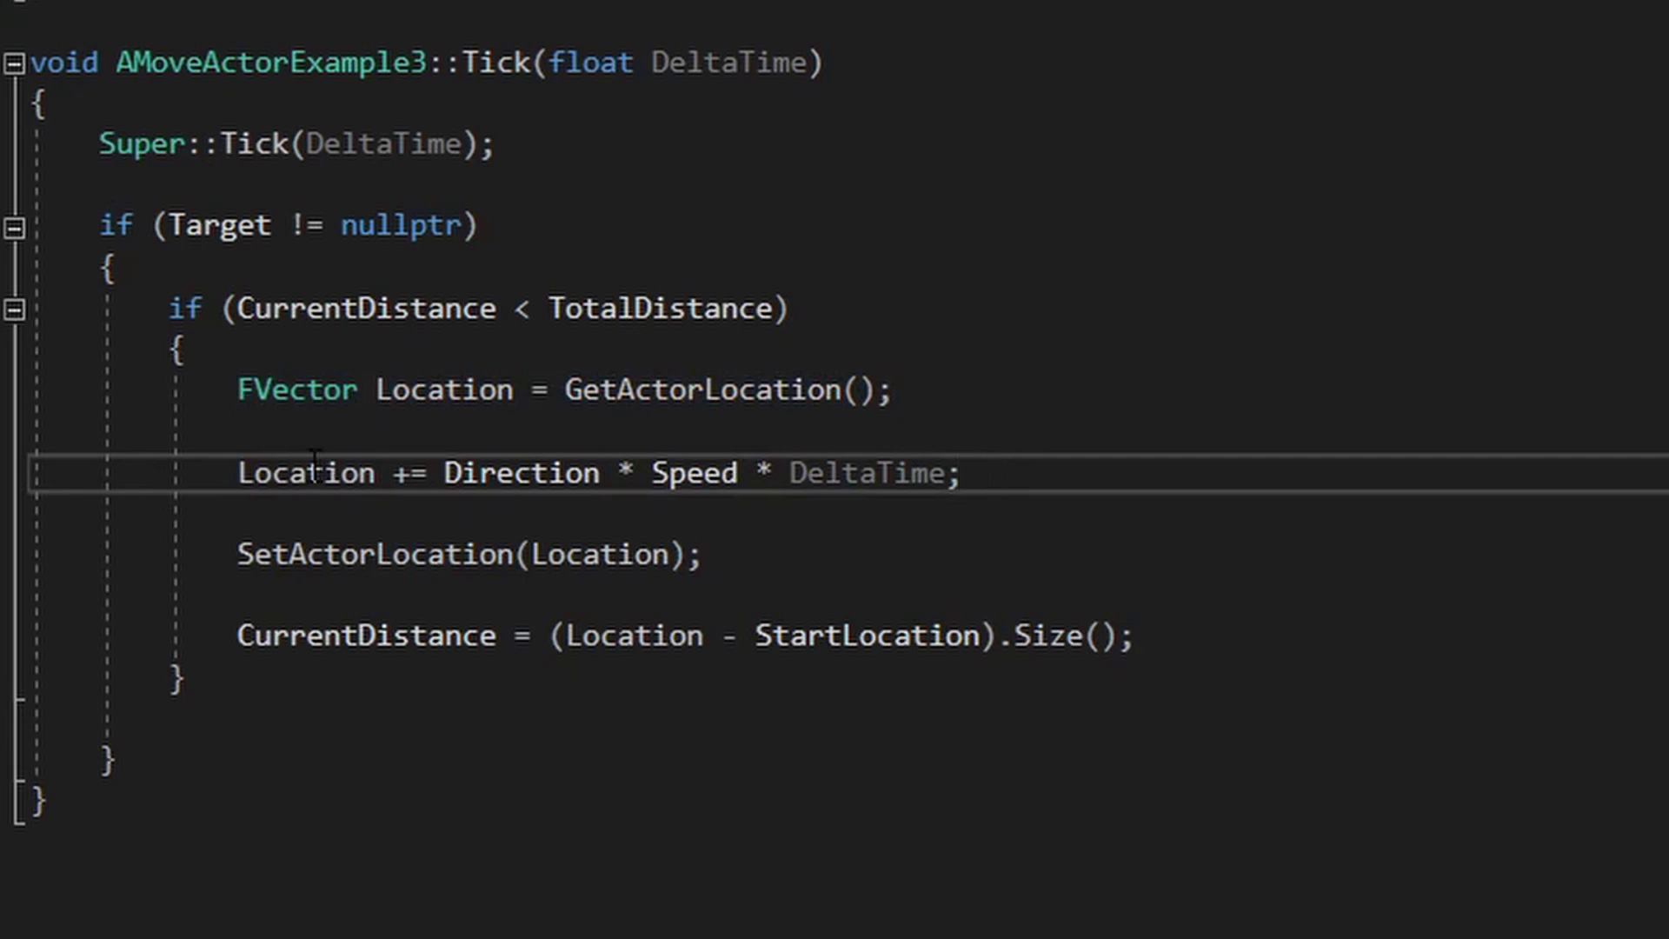
double_click(529, 476)
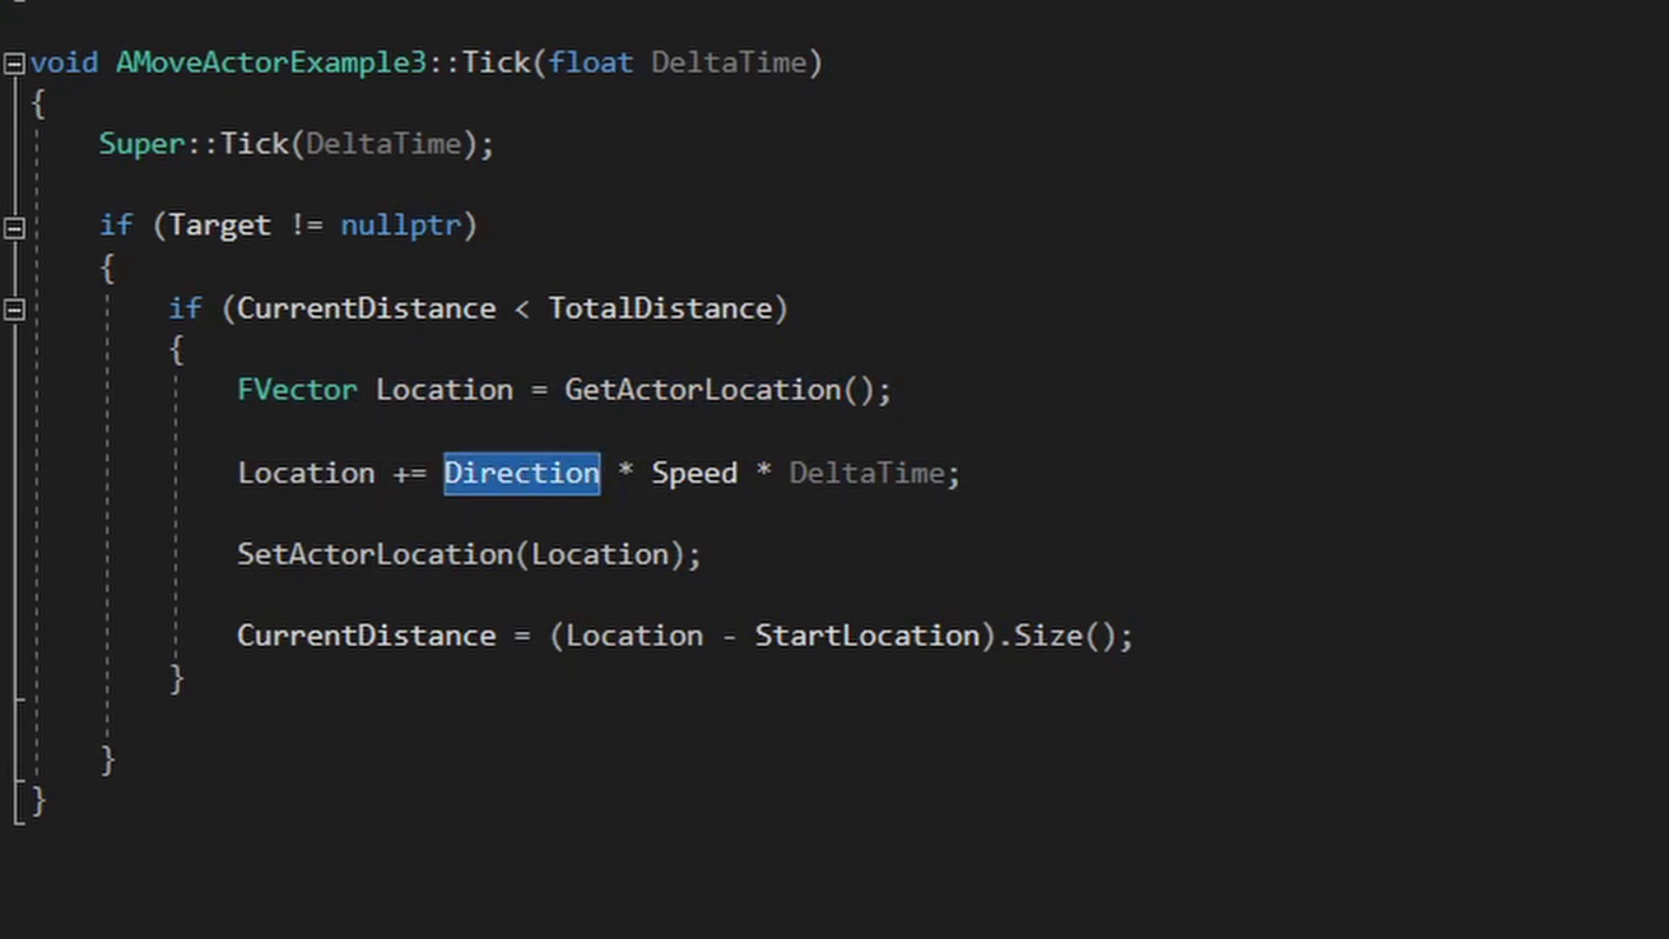
double_click(691, 475)
double_click(900, 472)
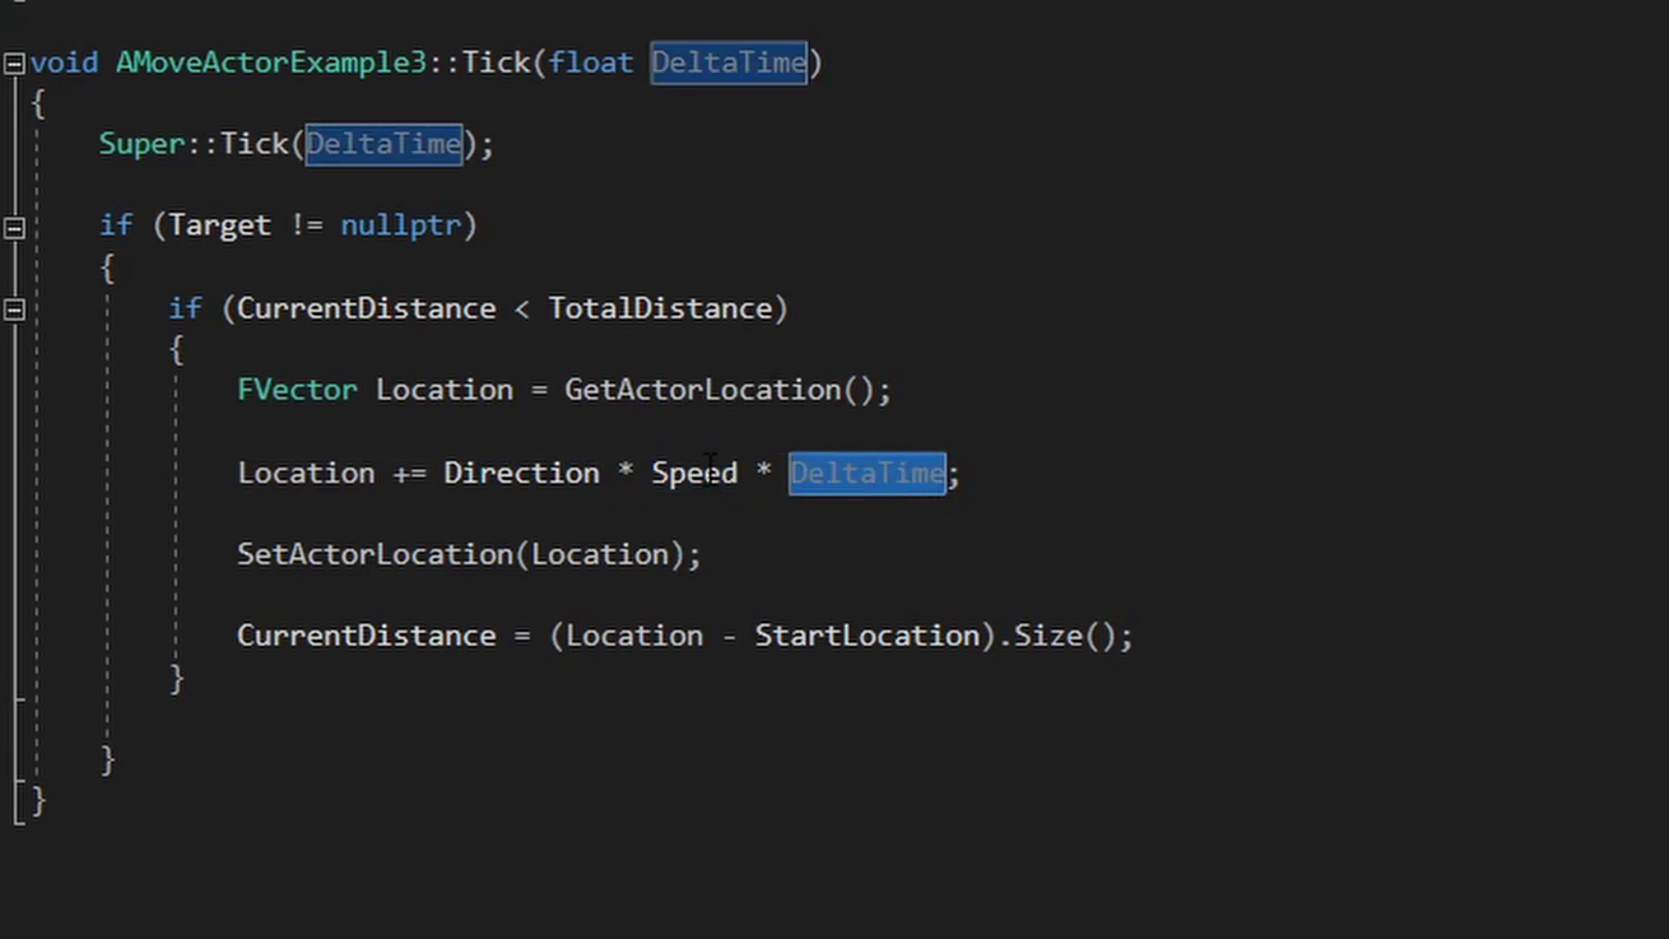
drag(238, 555, 776, 553)
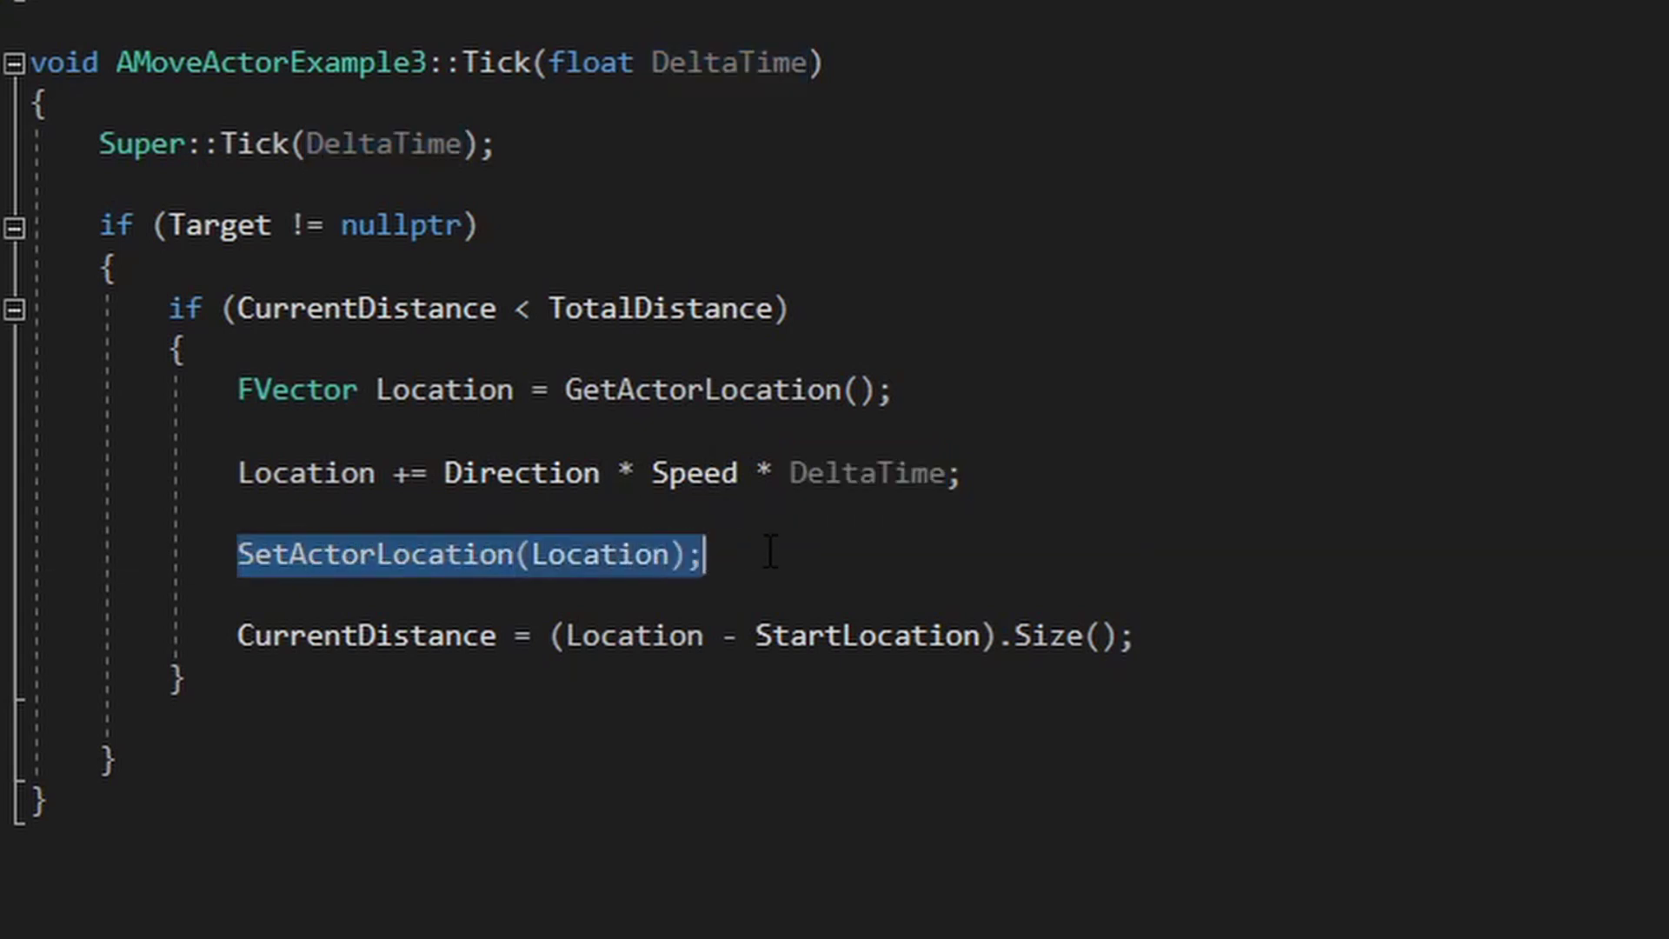
click(293, 472)
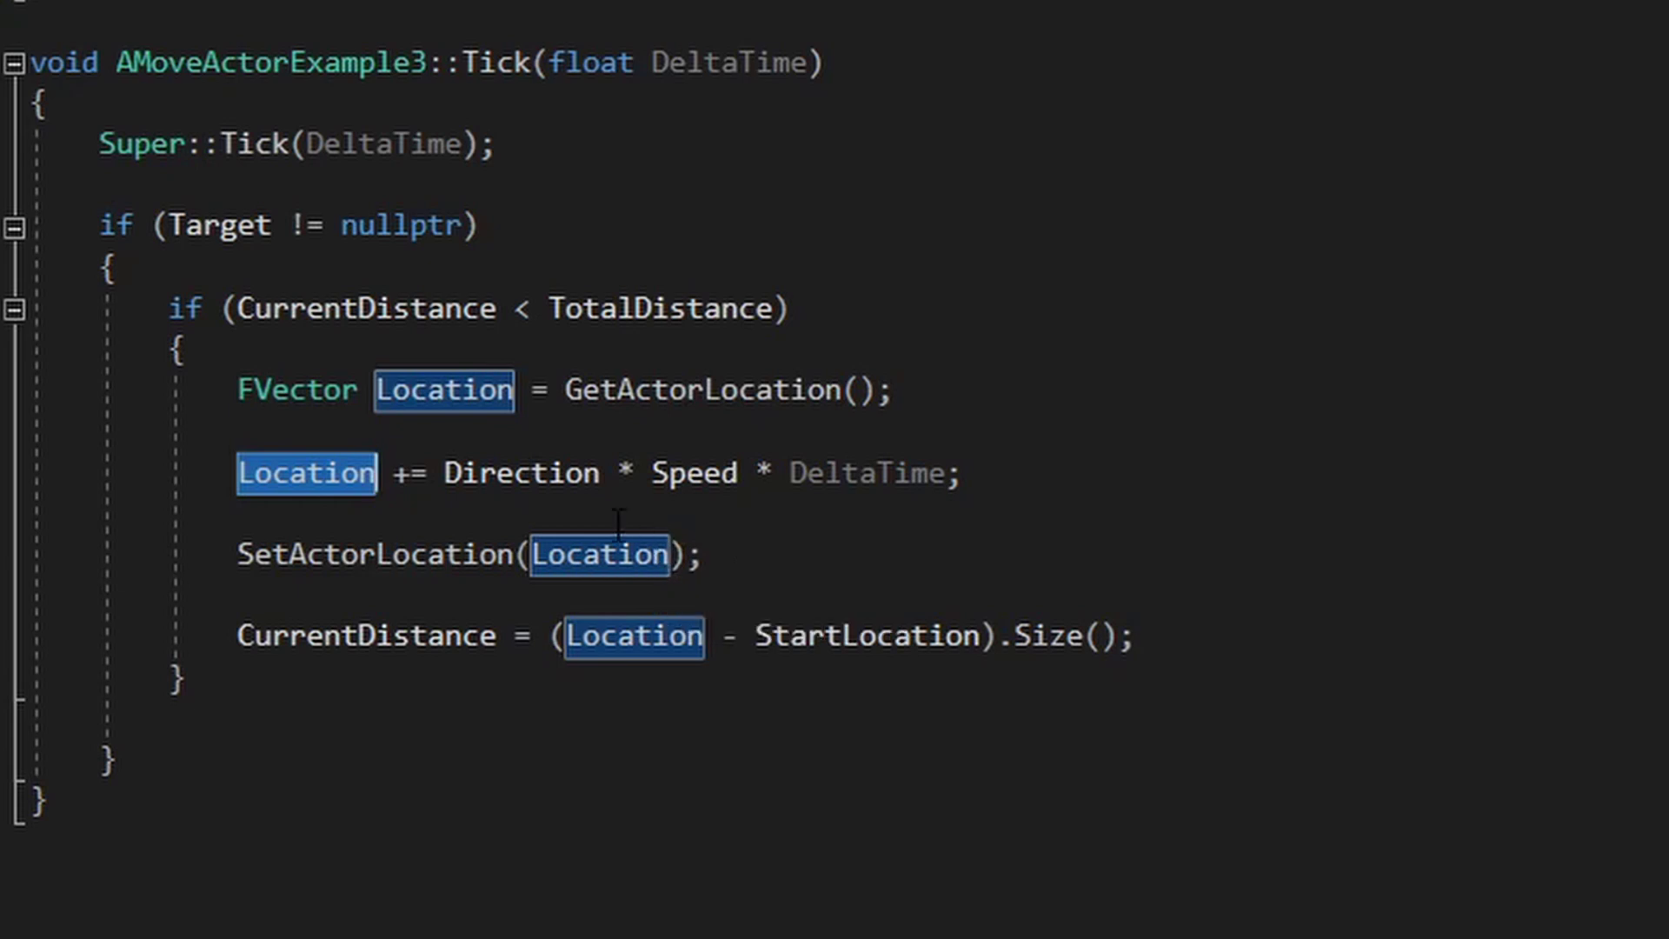
double_click(540, 475)
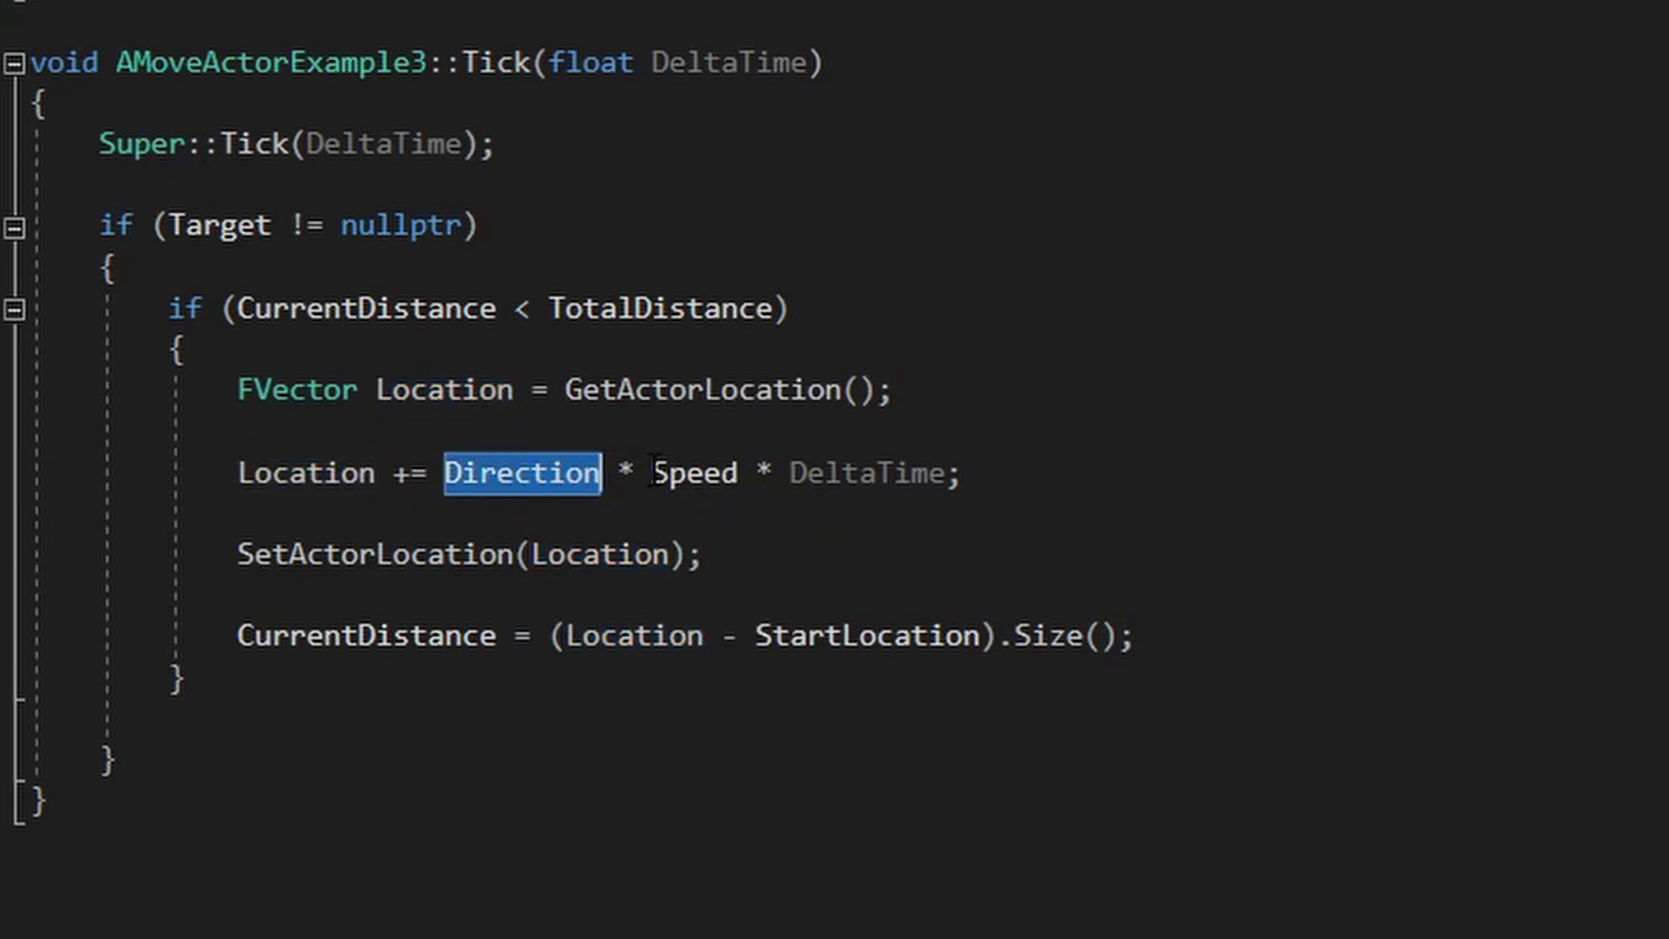
drag(652, 472, 946, 472)
click(1031, 516)
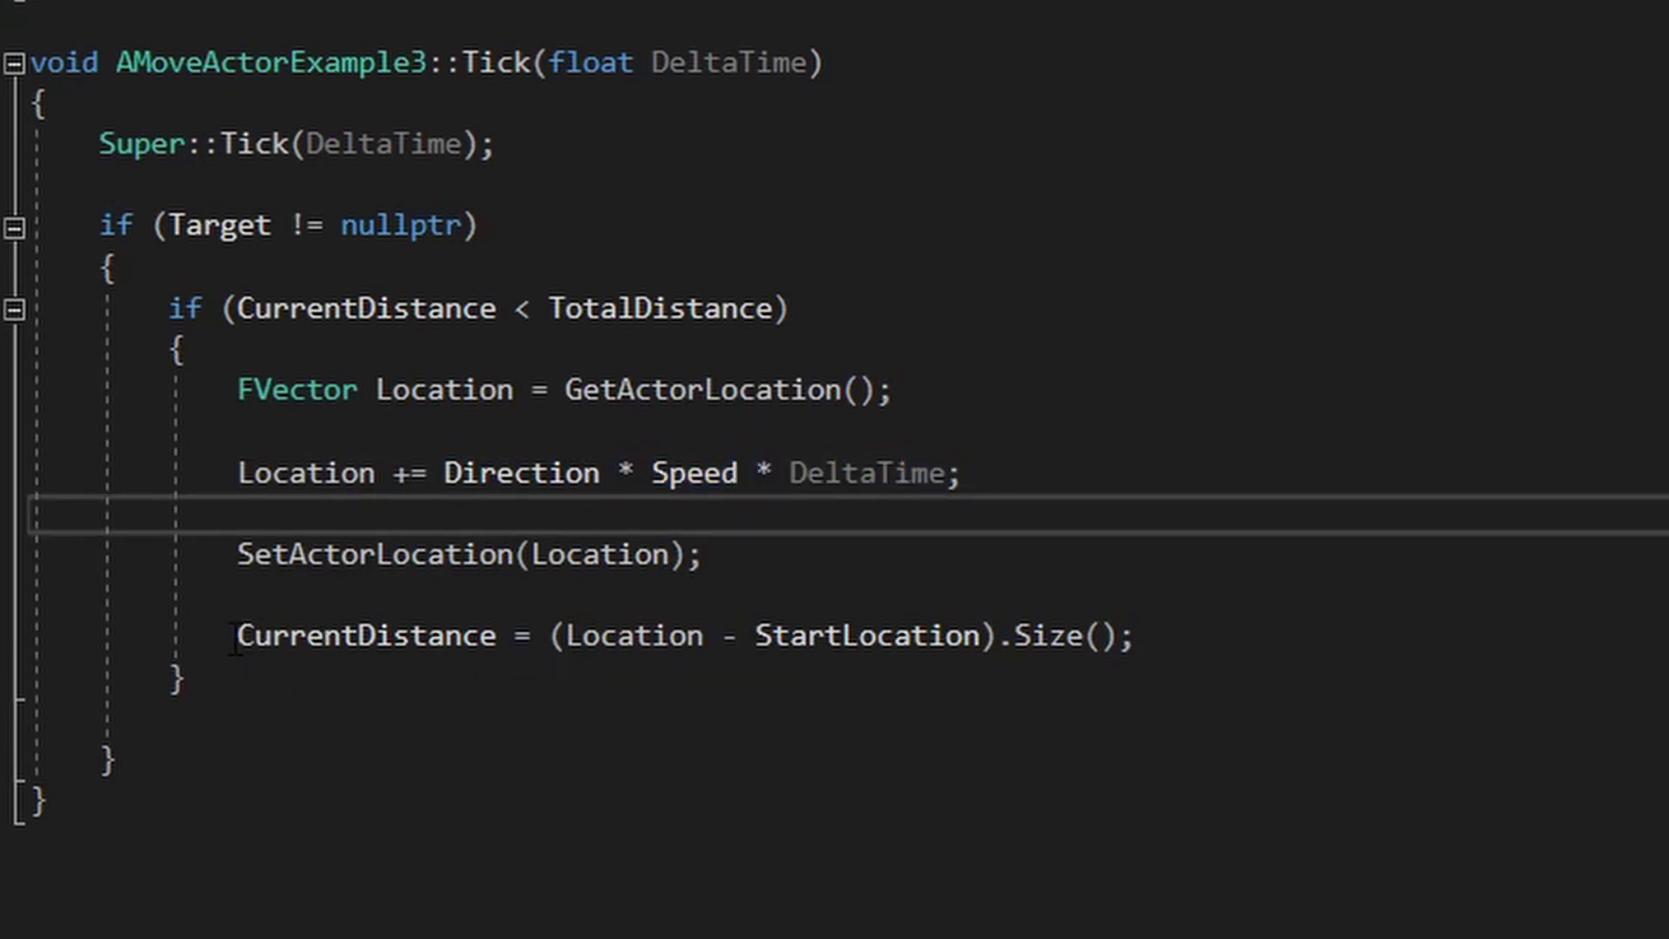
Walk through the CurrentDistance = (Location - StartLocation).Size() calculation and the distance comparison
click(627, 637)
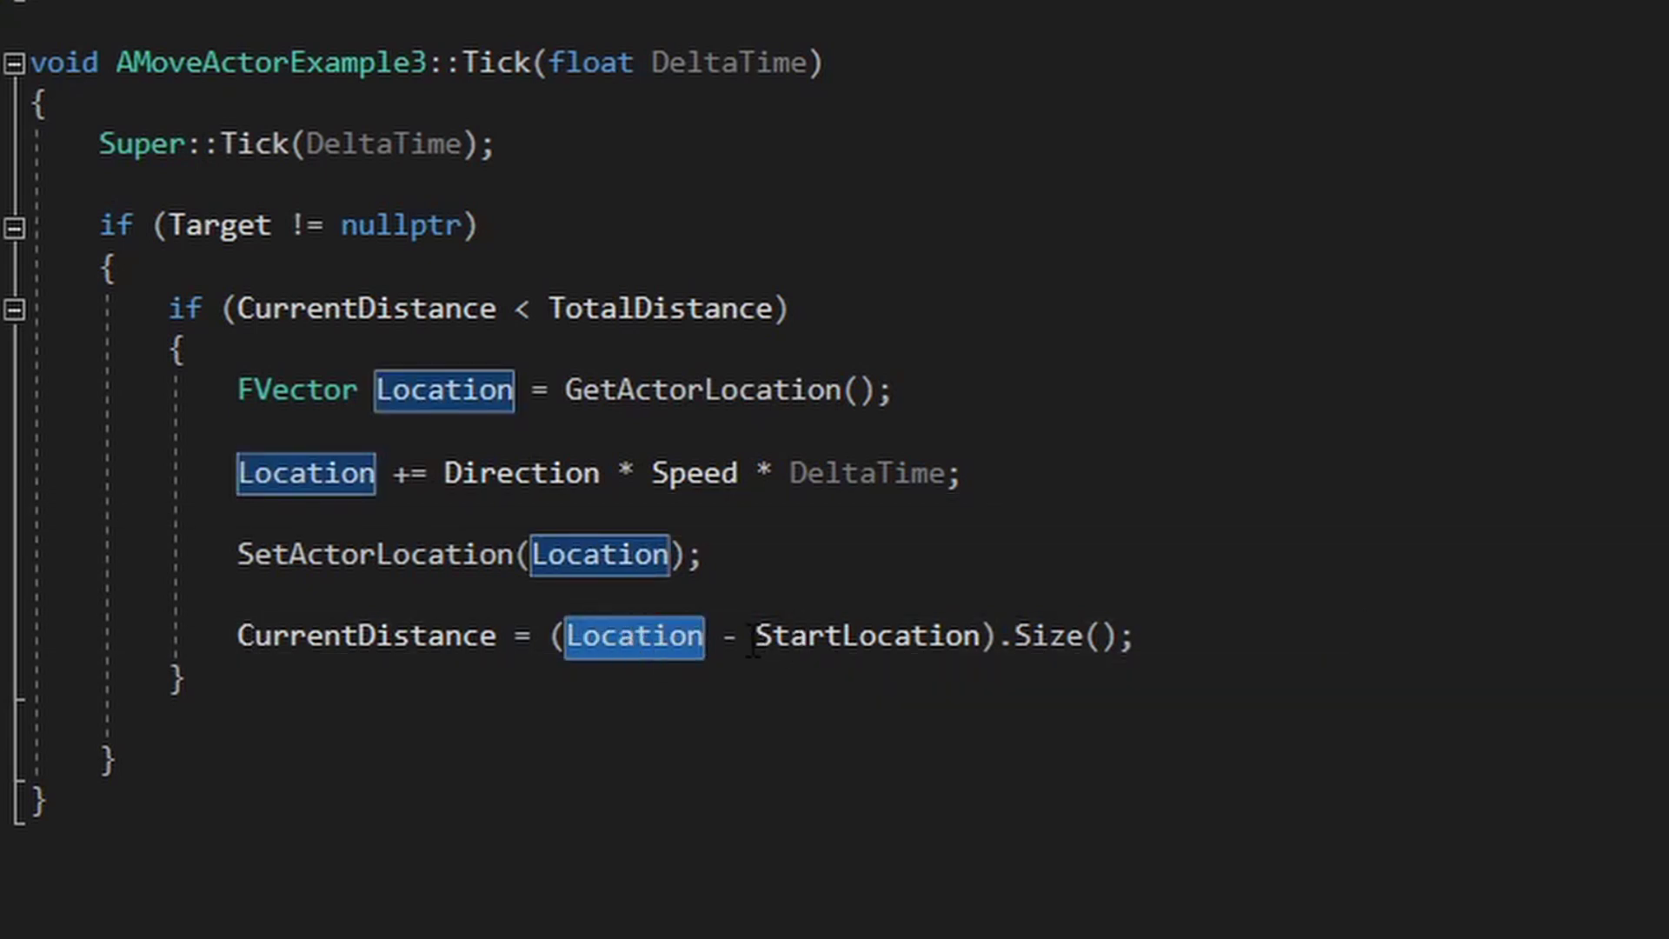
drag(755, 636, 981, 639)
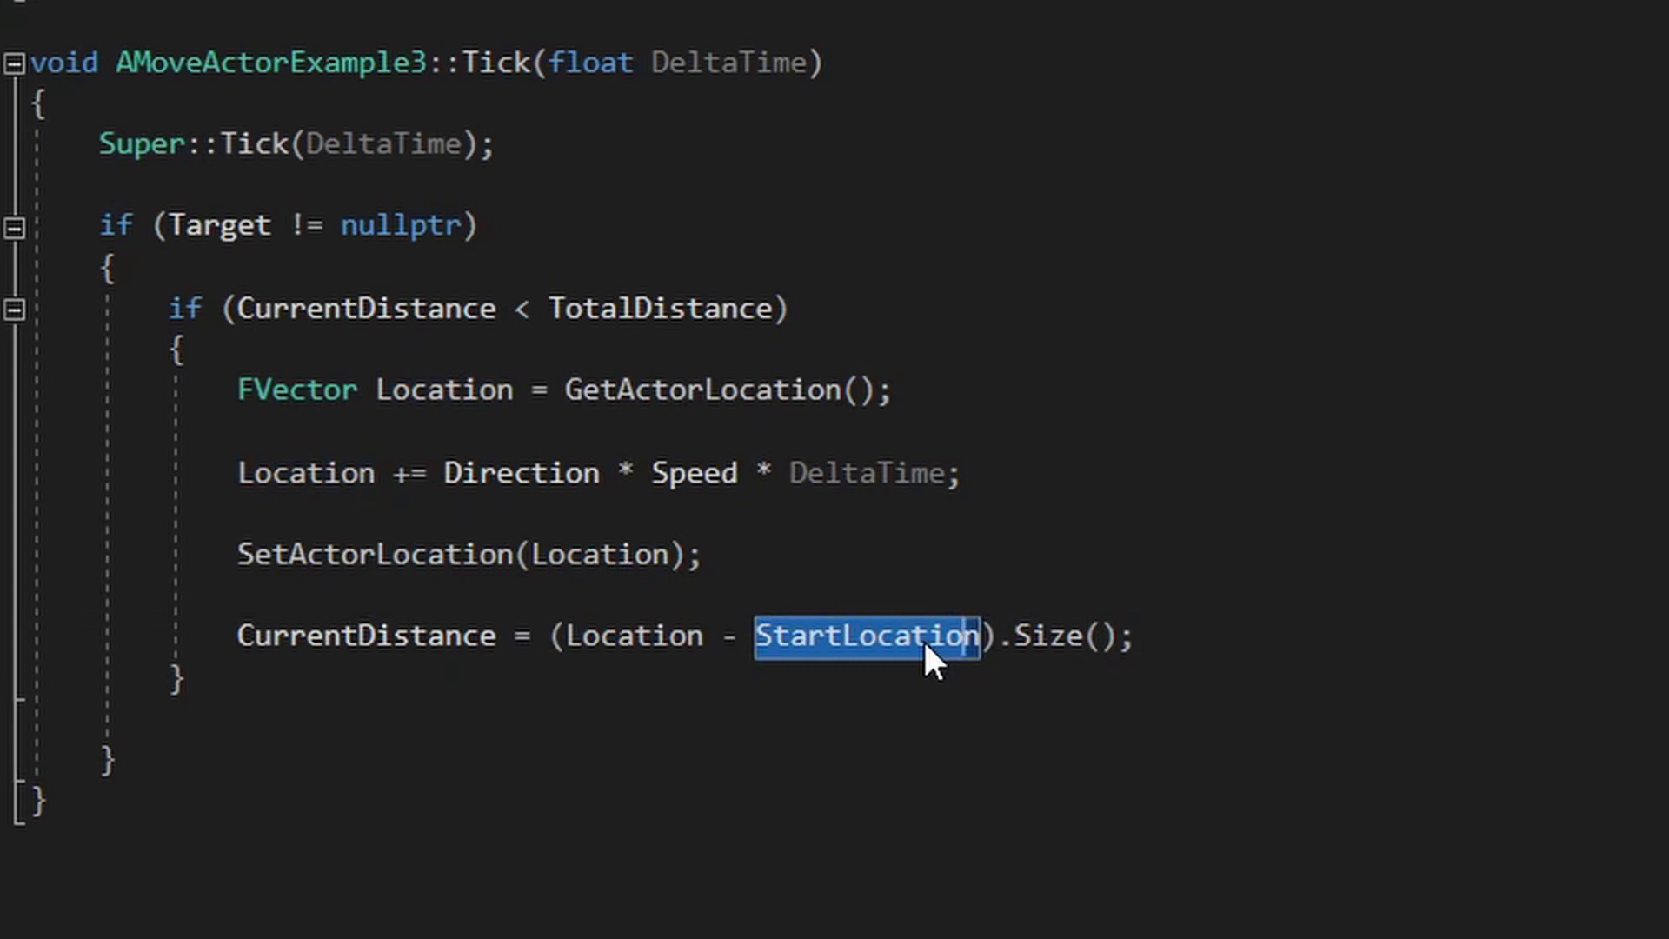
double_click(1049, 635)
mouse_move(1048, 639)
mouse_down()
mouse_move(848, 636)
mouse_move(1004, 636)
mouse_up()
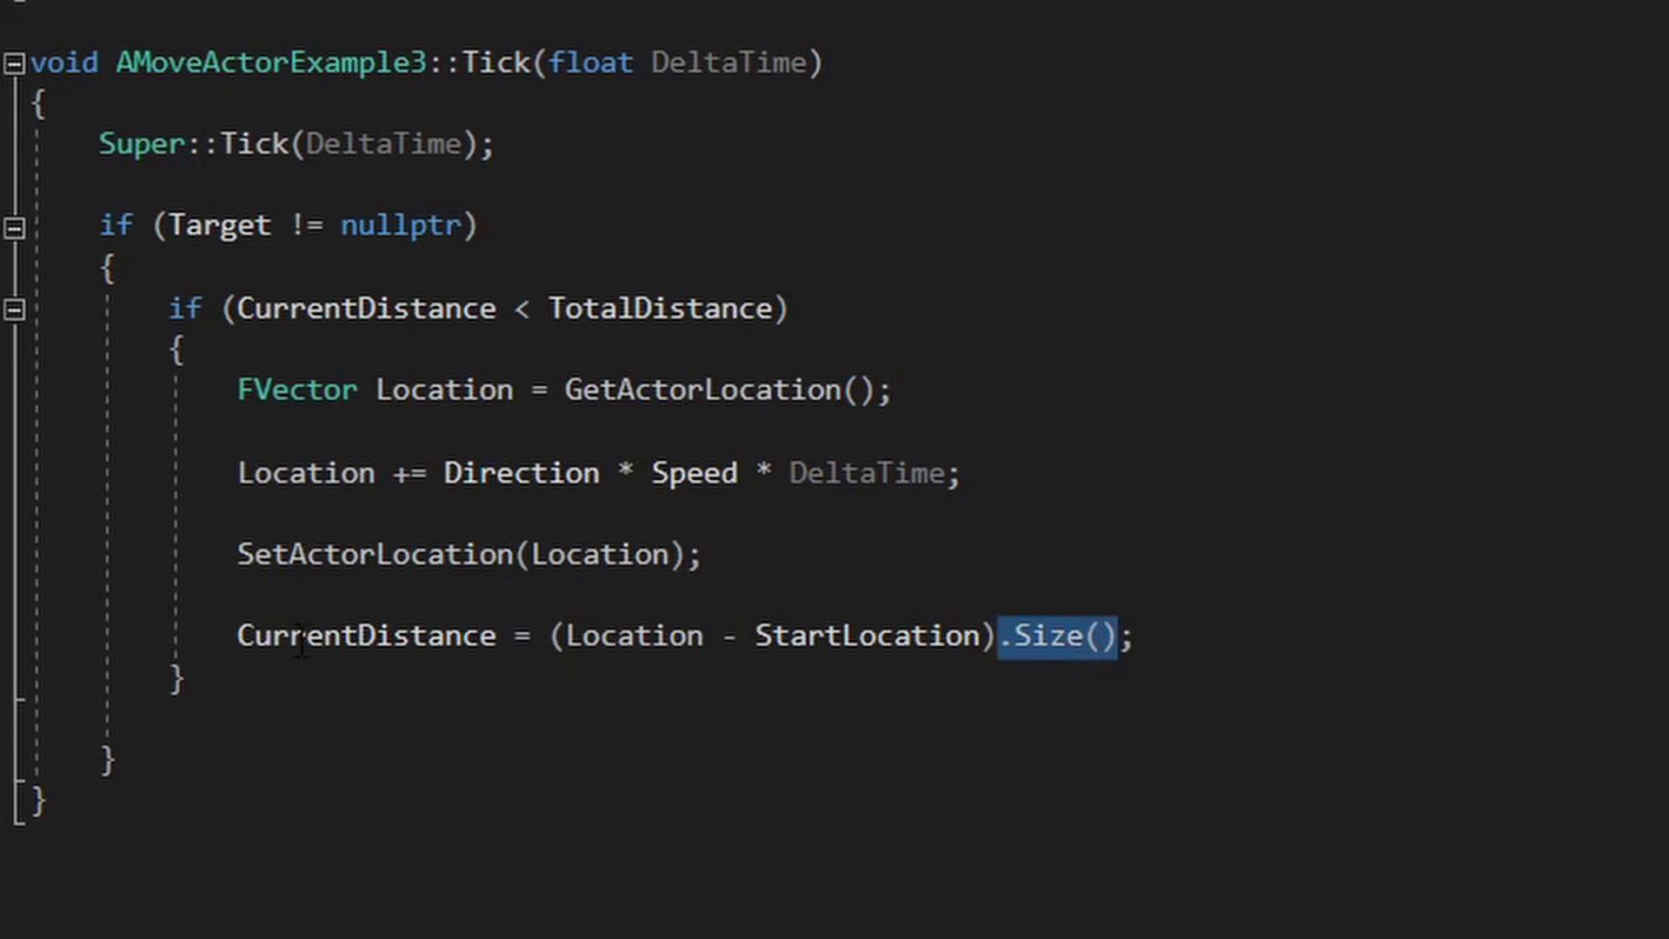
drag(238, 636, 1119, 636)
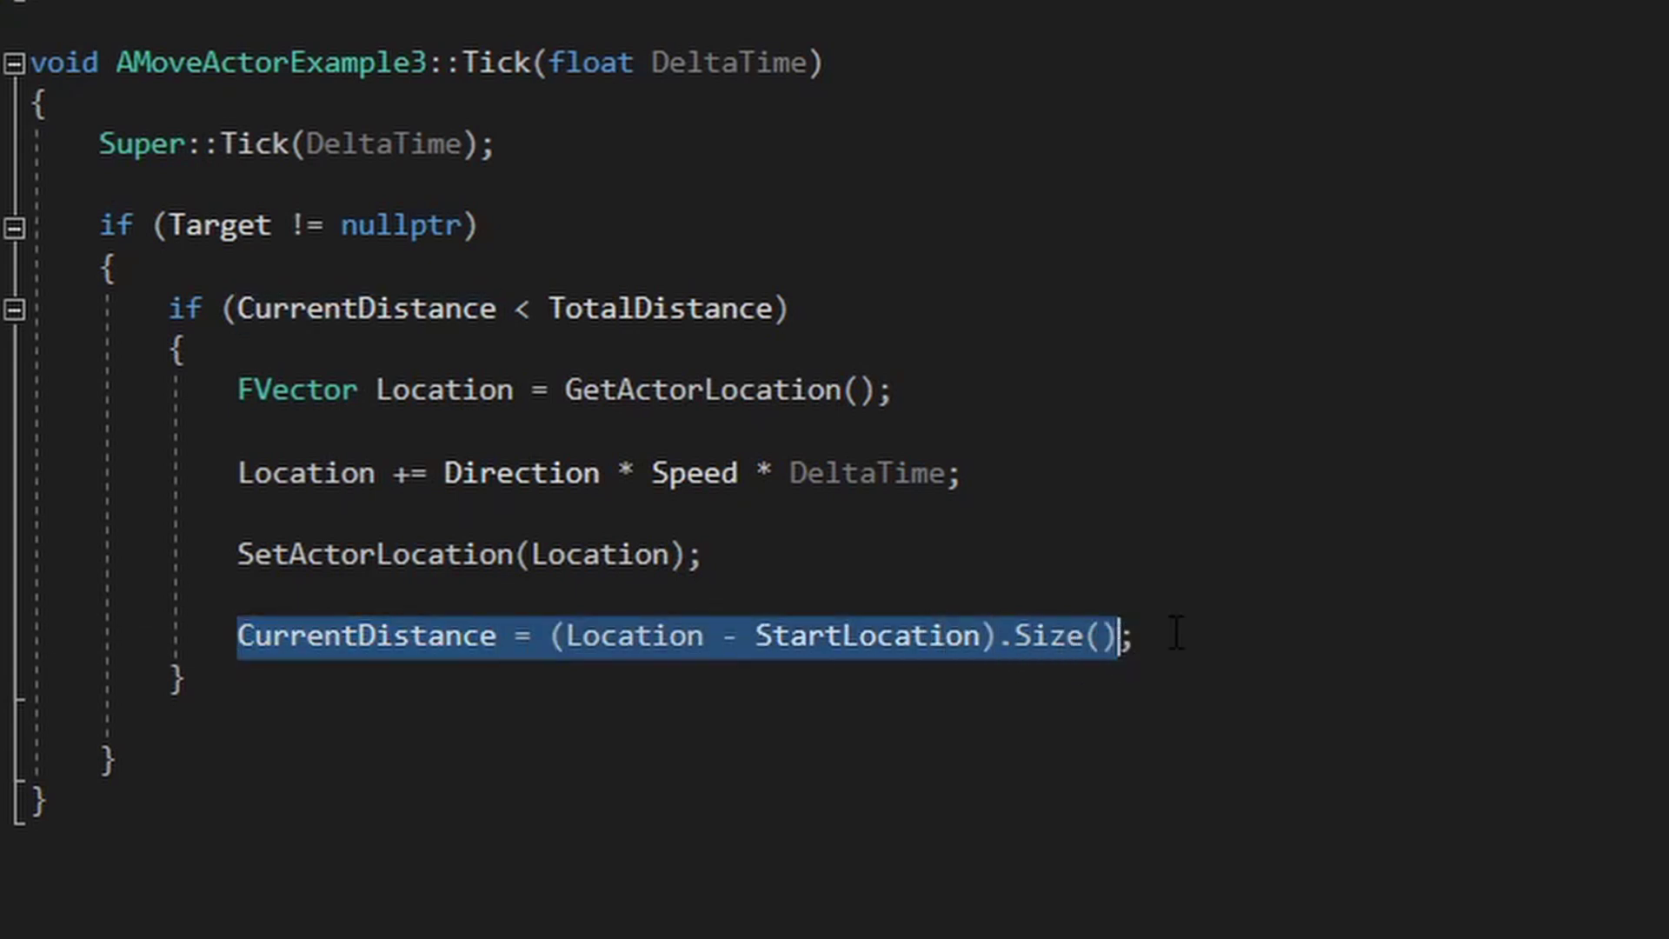
double_click(842, 635)
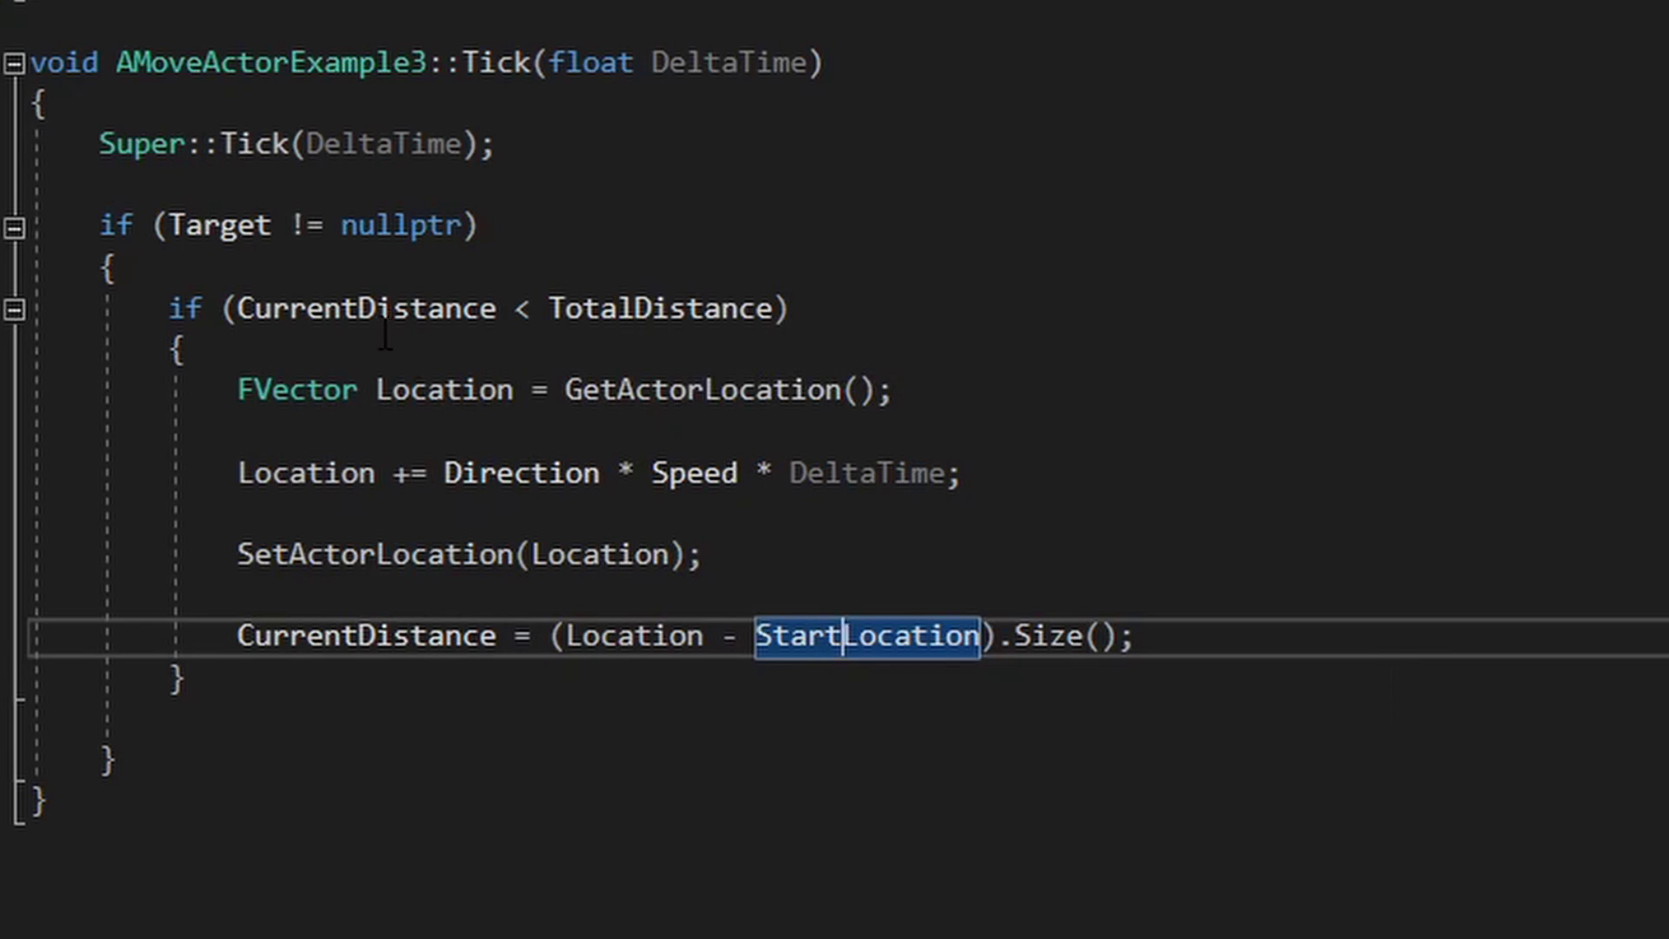
drag(238, 309, 774, 309)
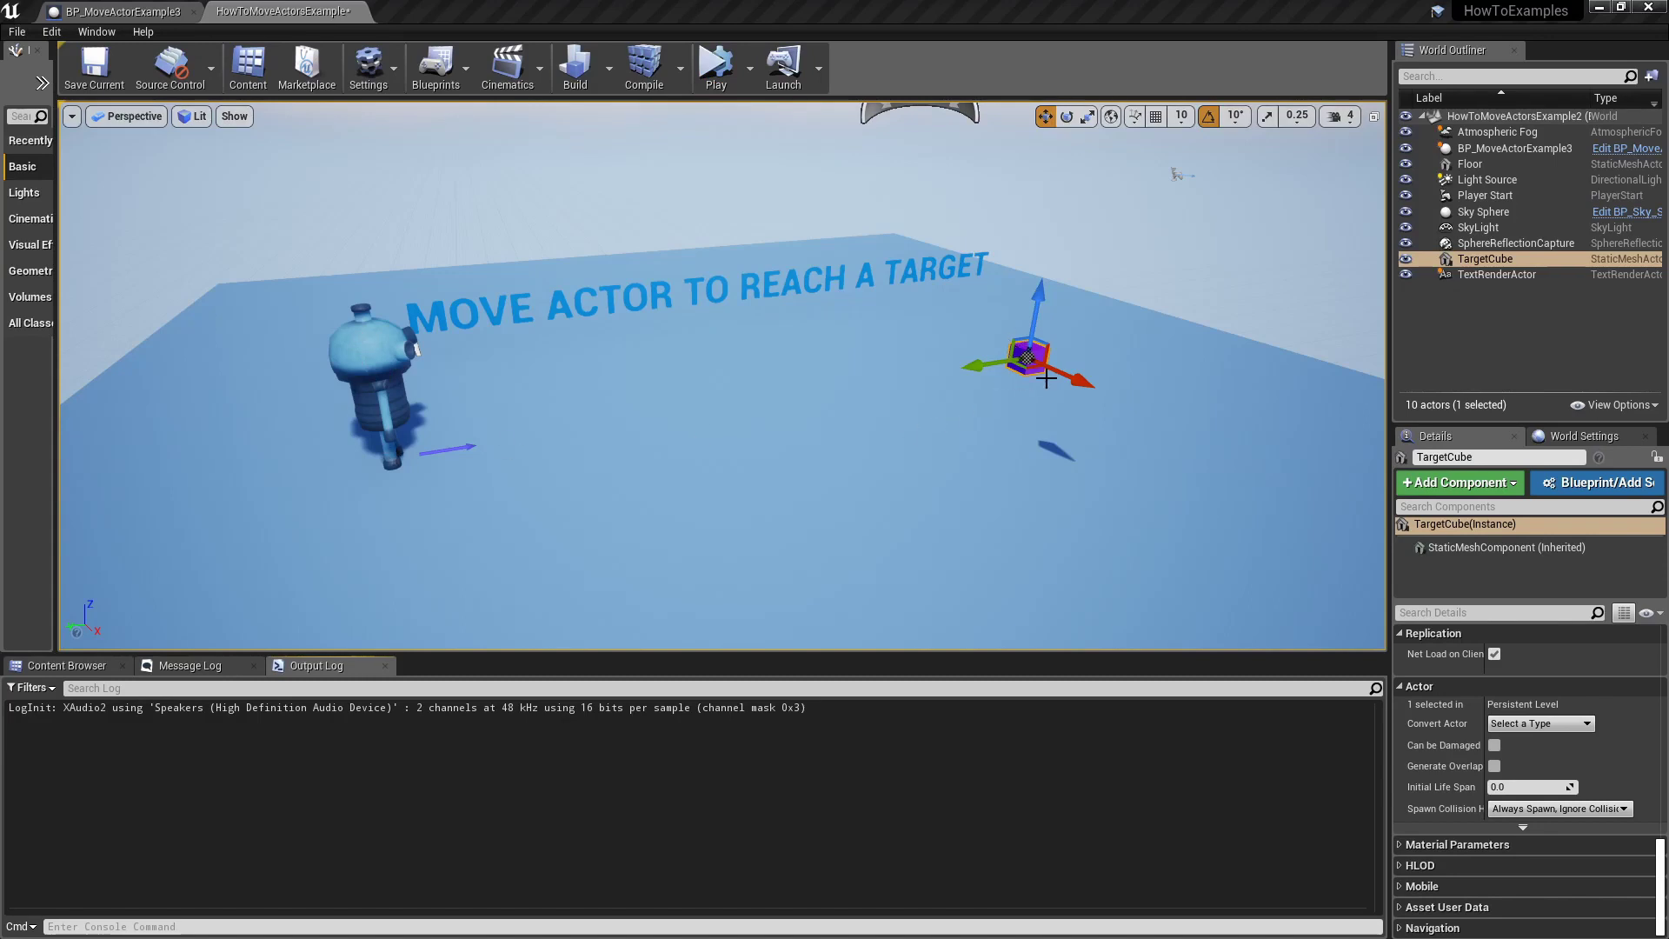
Simulate the level, stop, clear and enlarge the Output Log, then simulate again to show TotalDistance
click(716, 65)
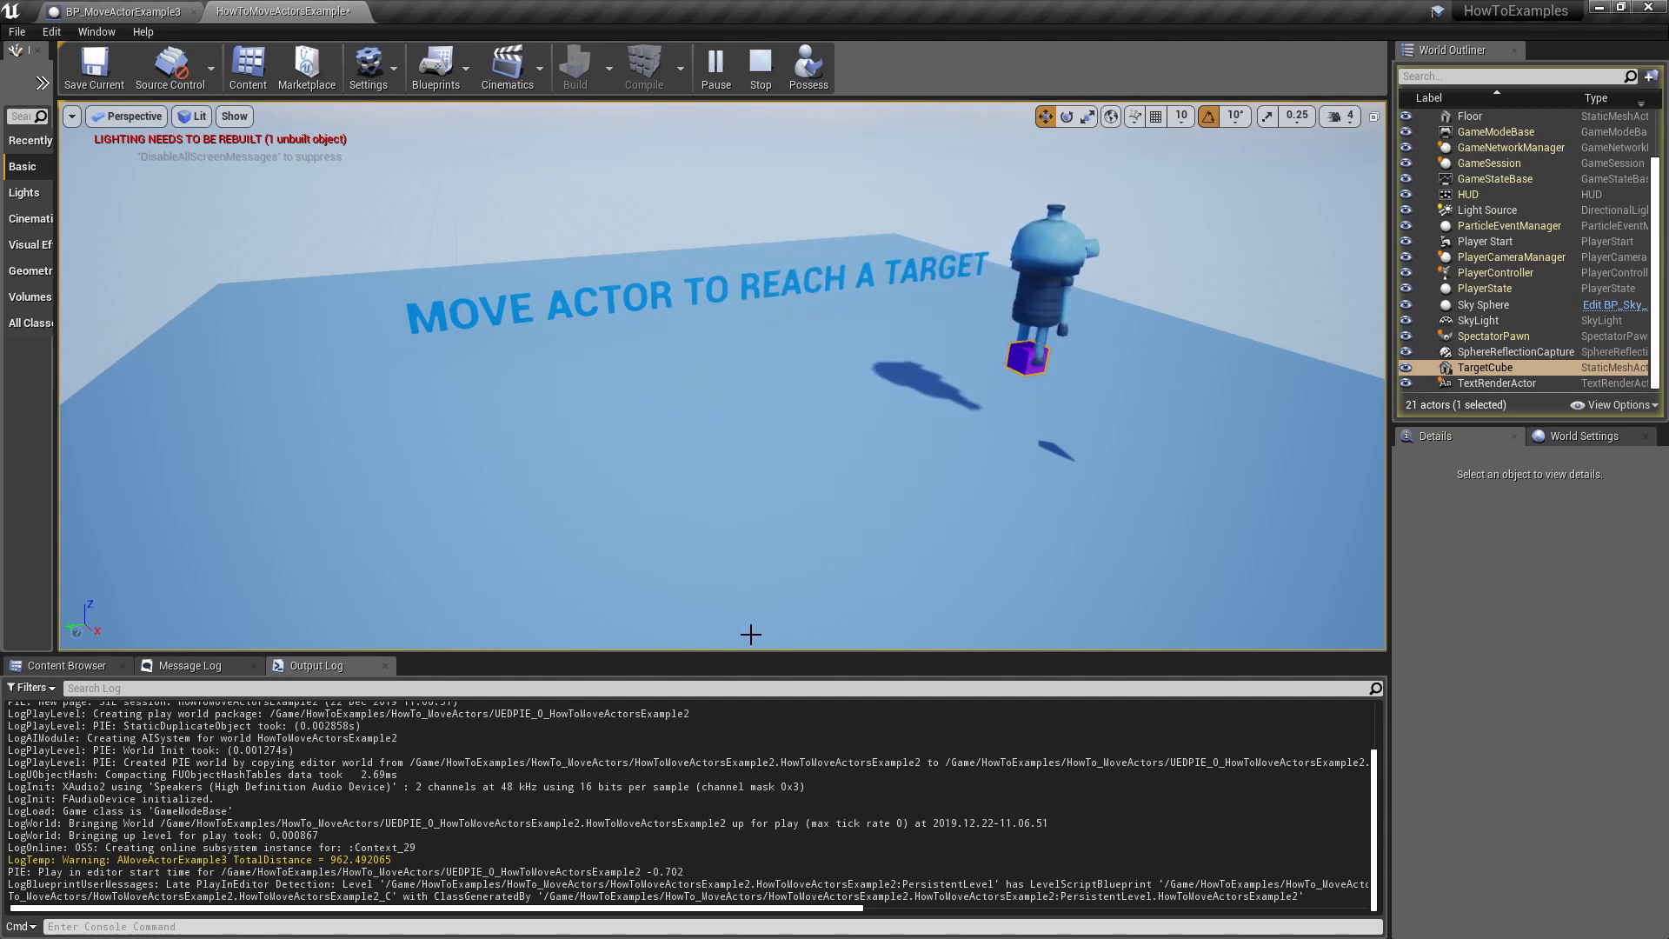
click(760, 65)
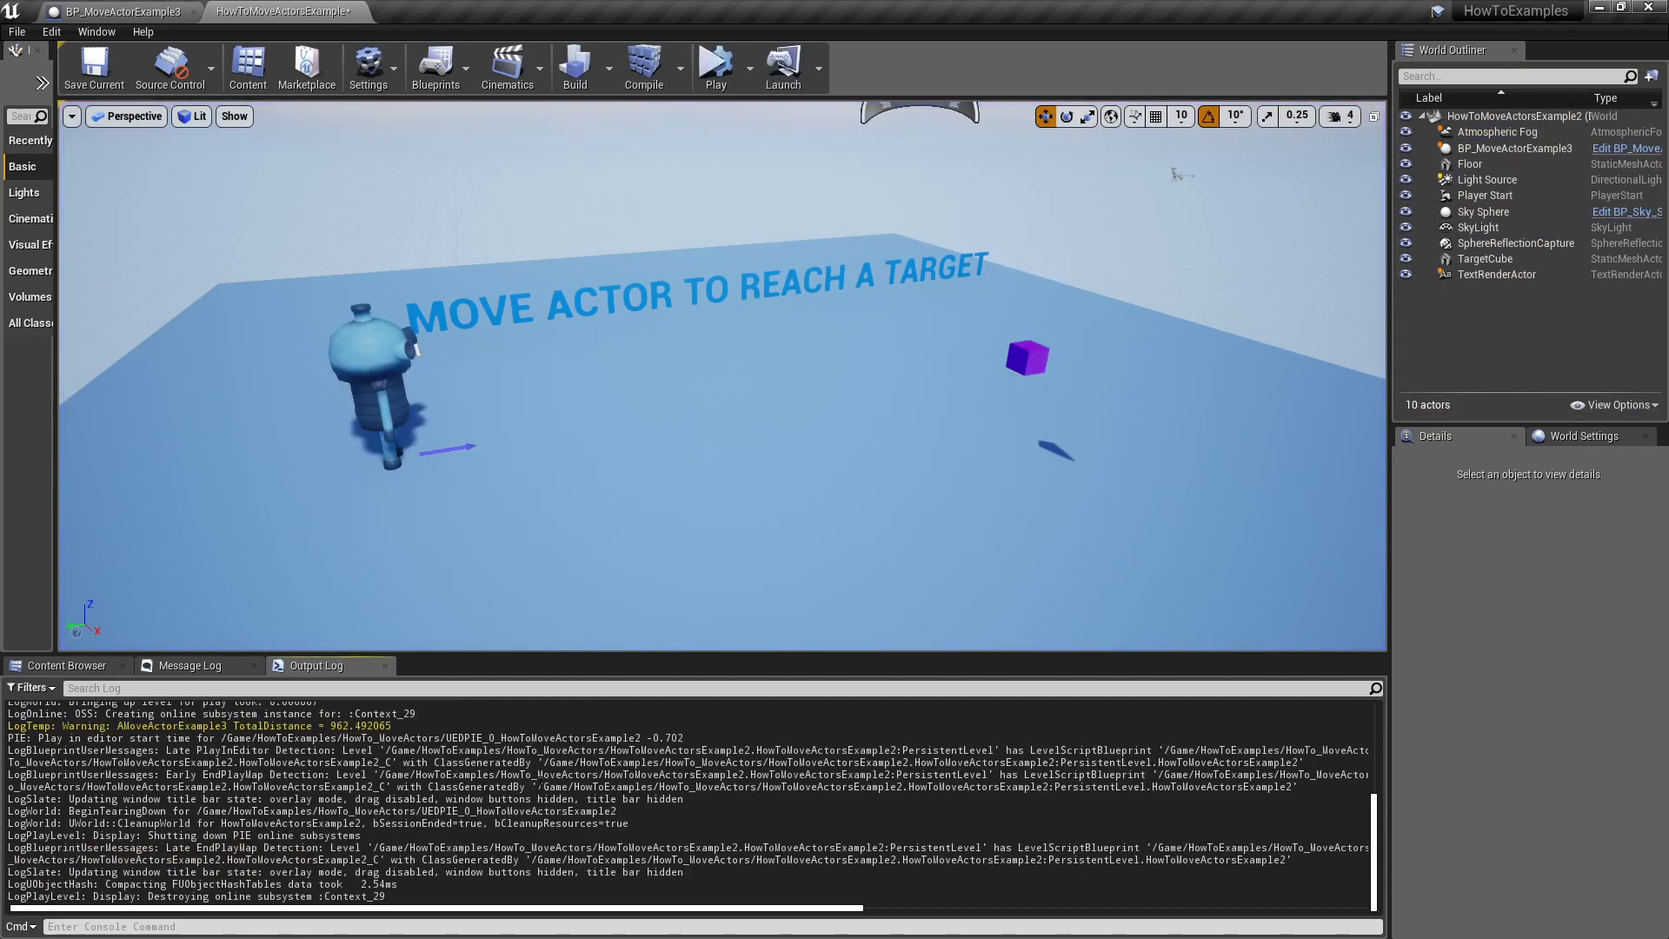
right_click(542, 788)
click(586, 627)
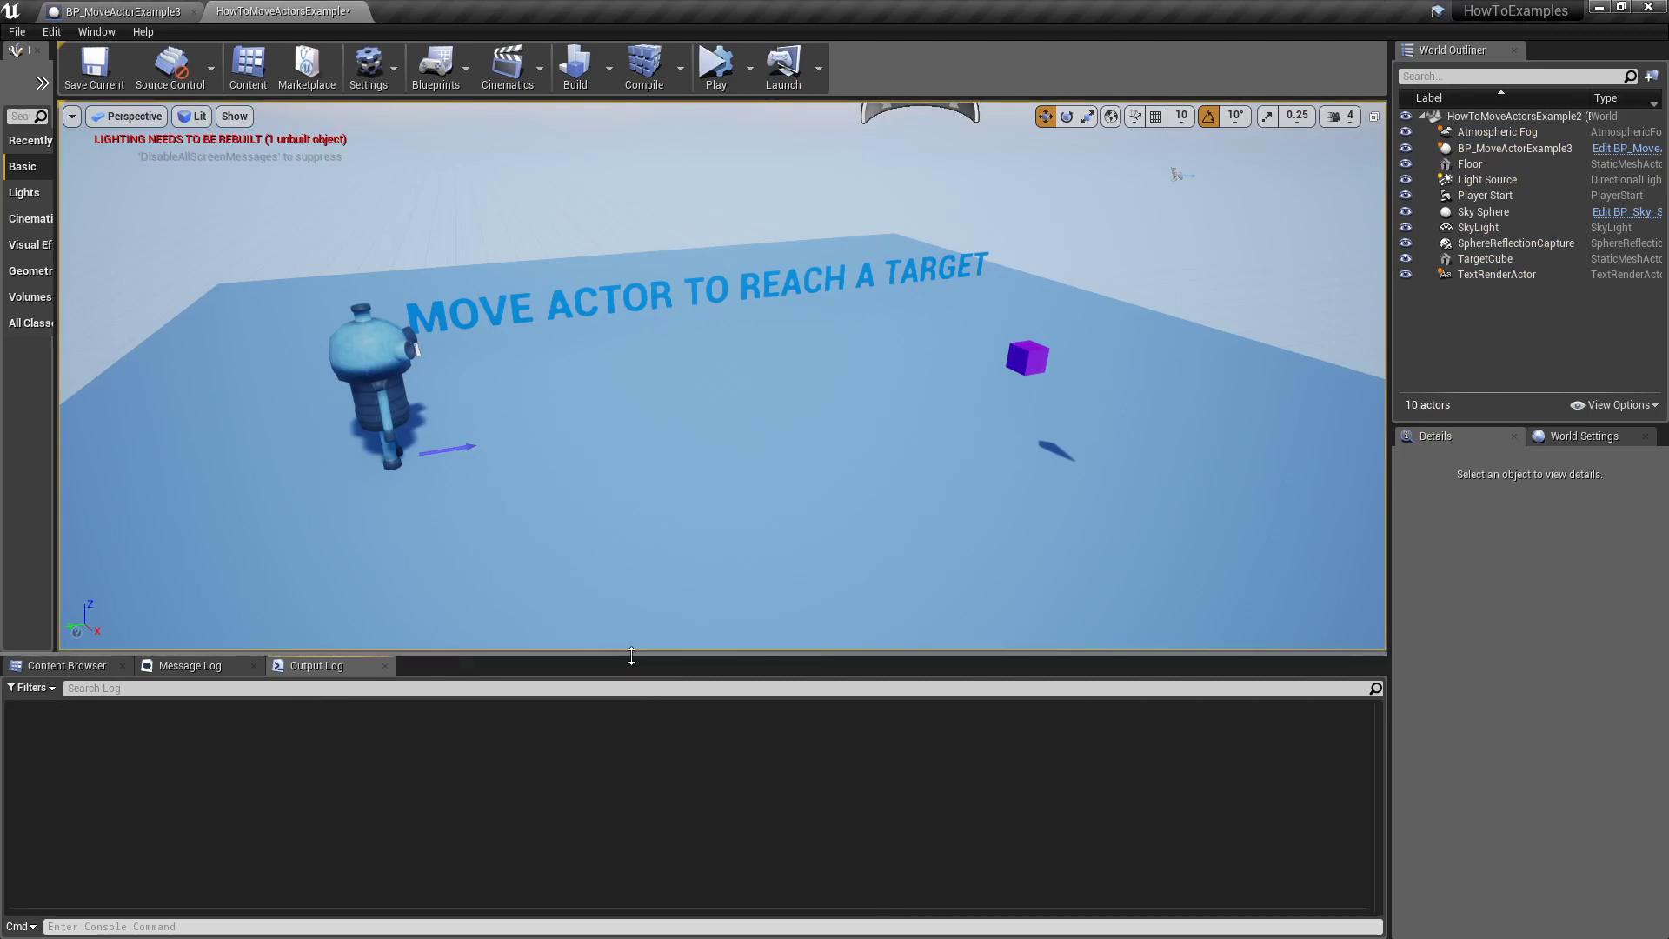
drag(635, 656, 634, 449)
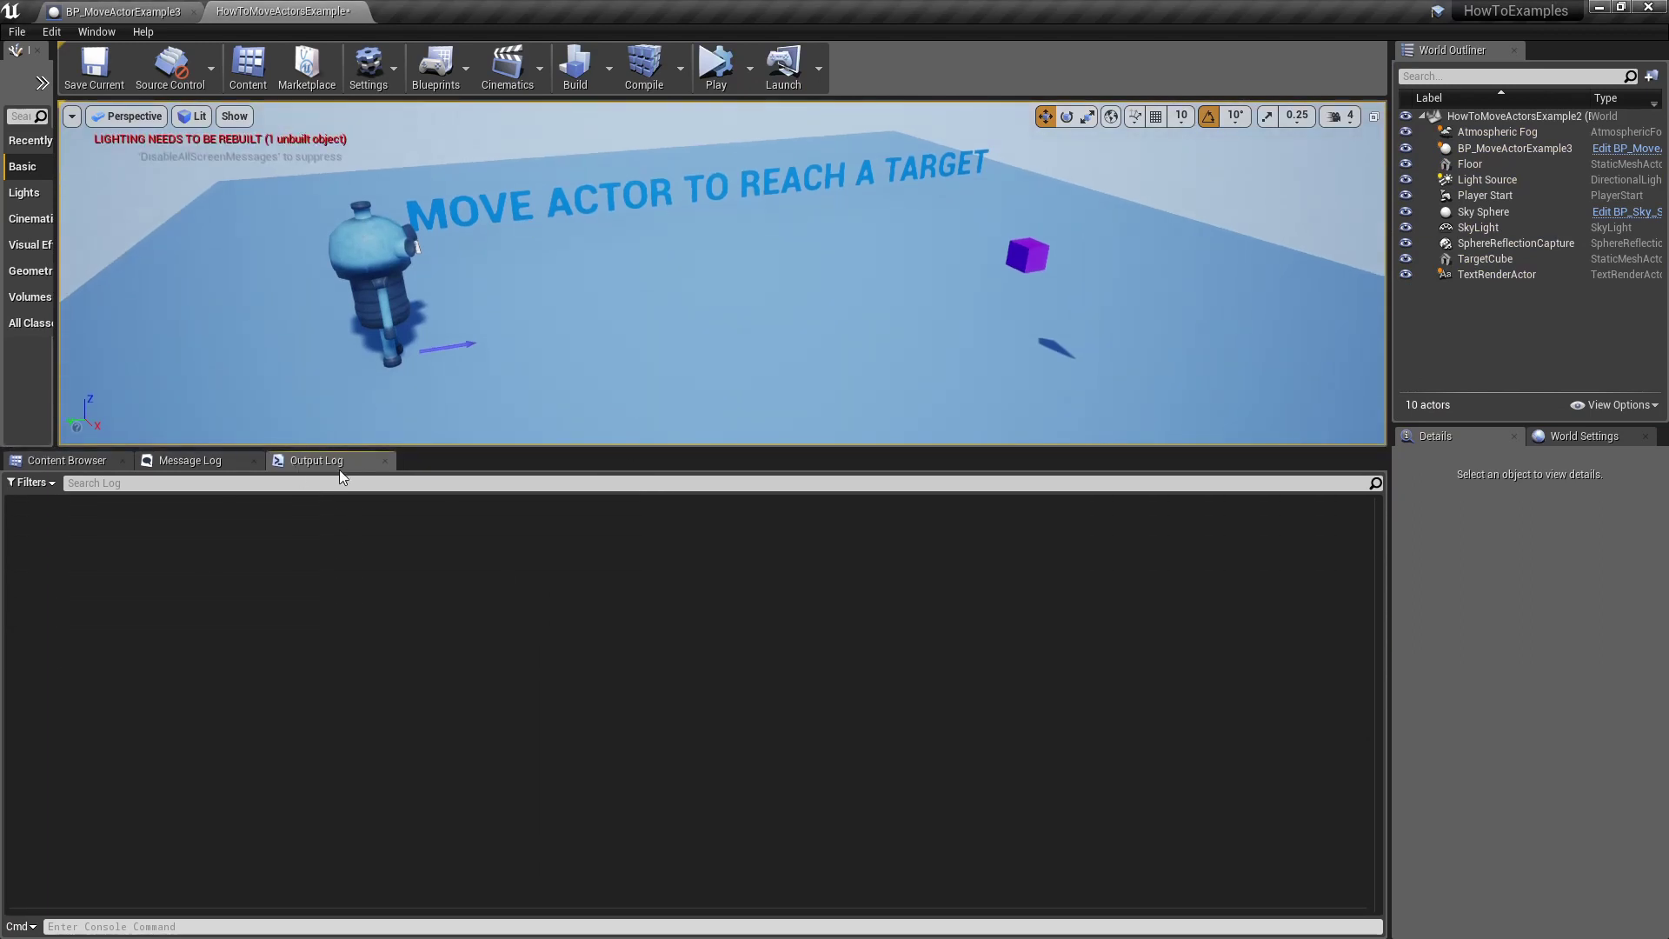
click(715, 72)
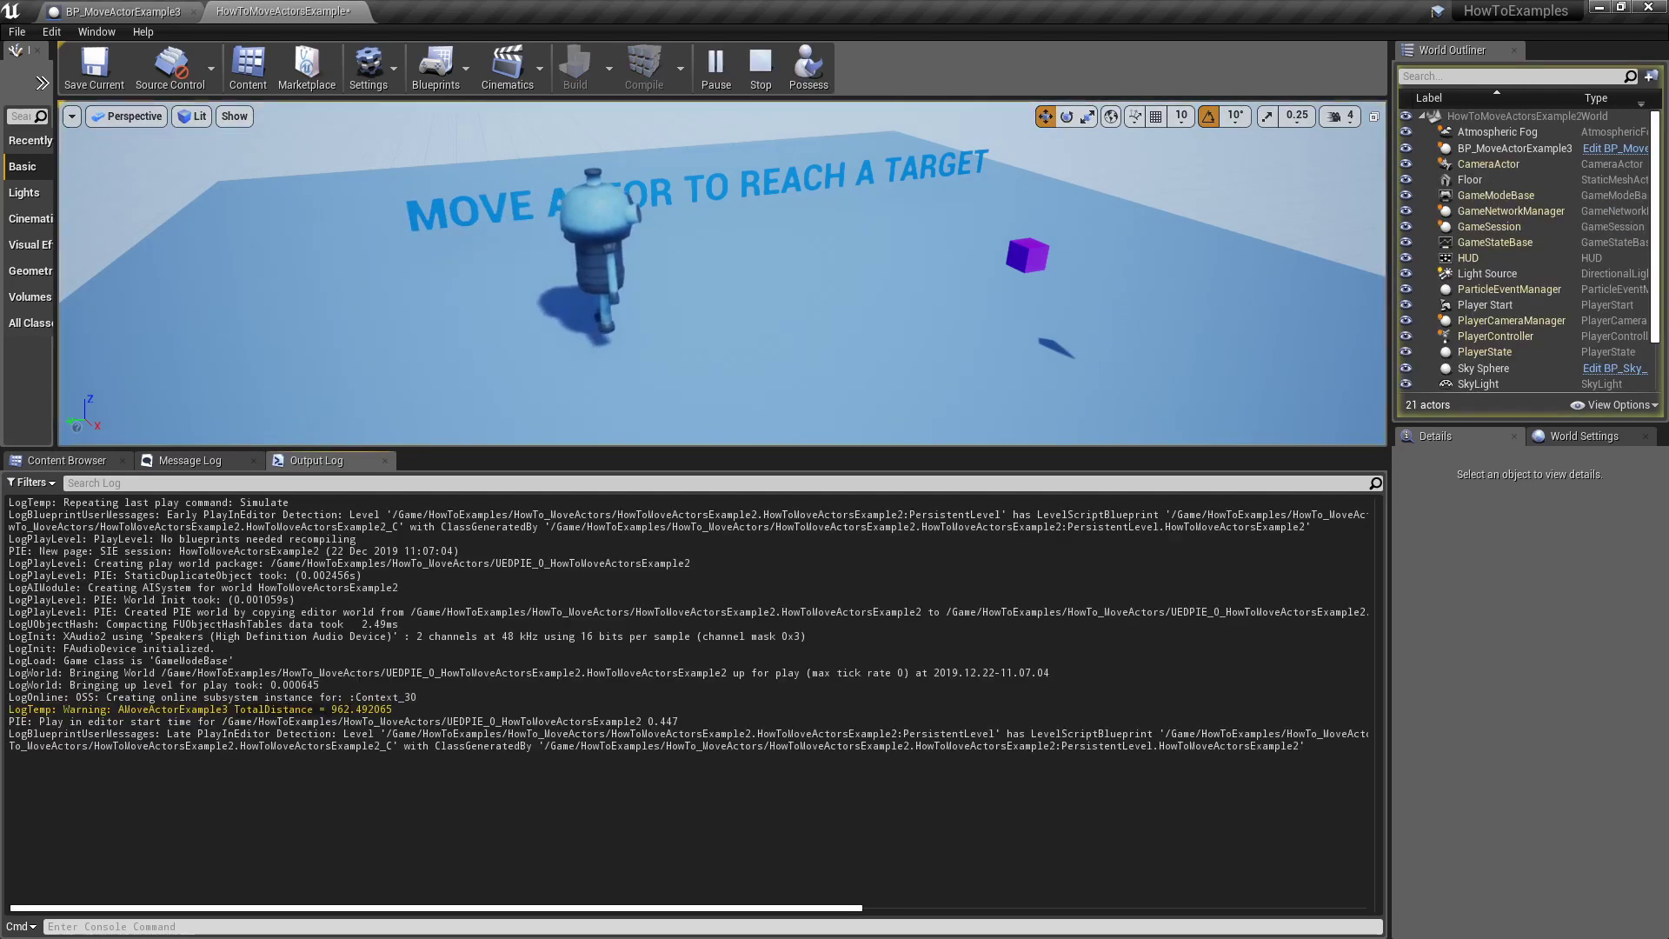
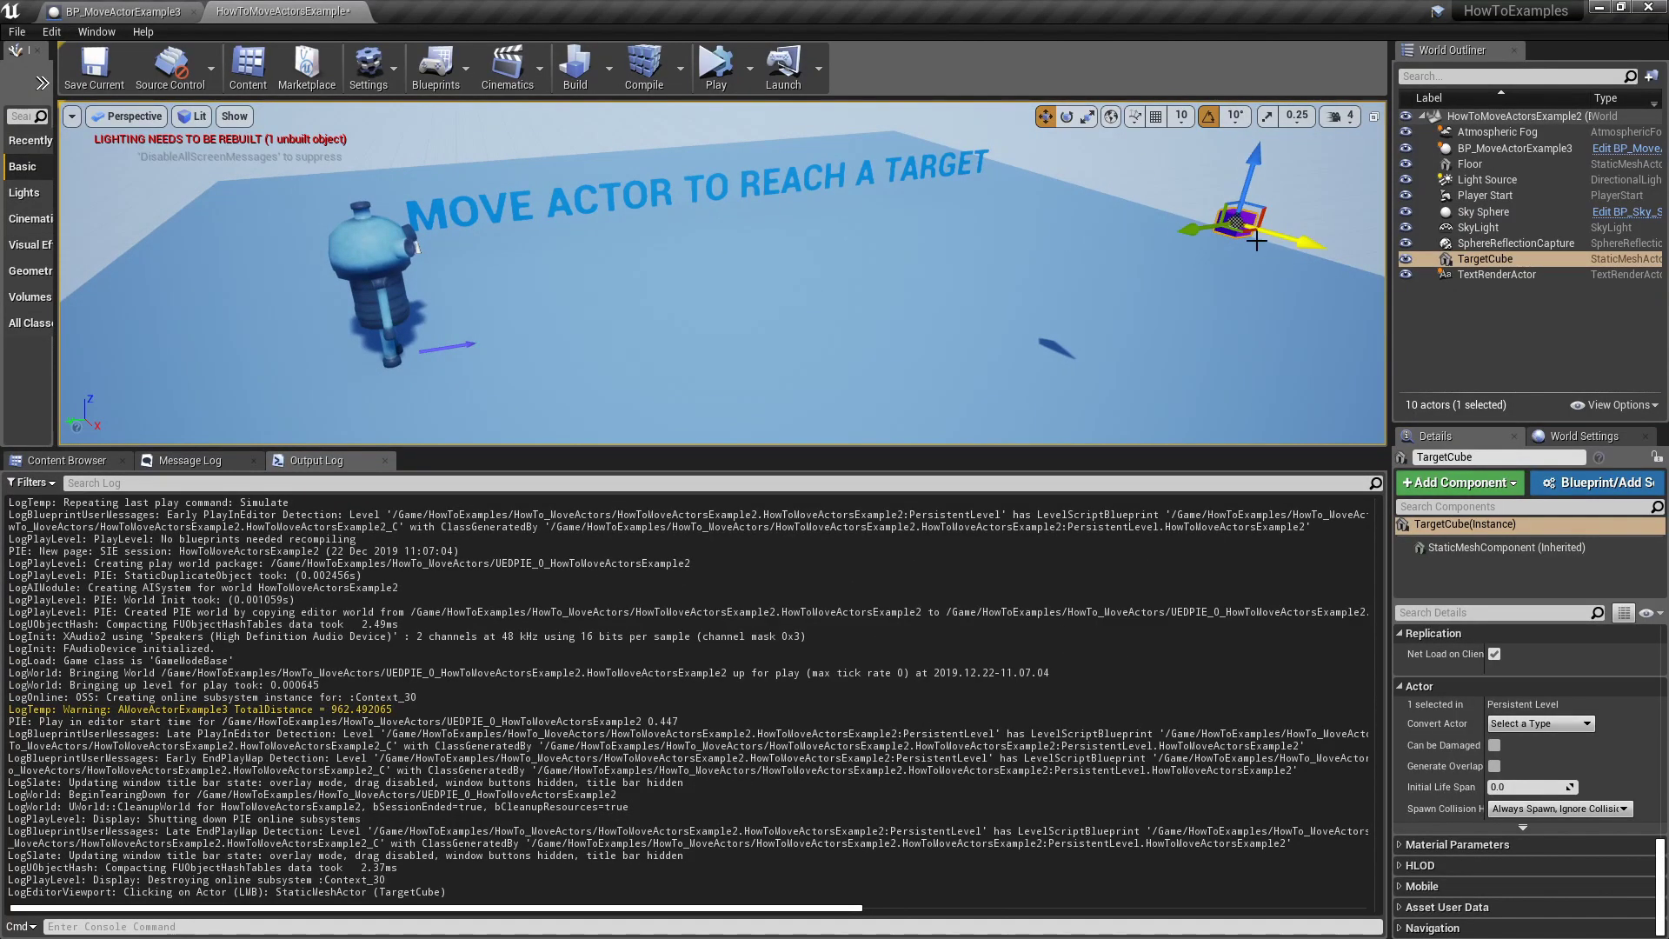
Simulate the level twice to watch the robot move, then stop the simulation
click(719, 65)
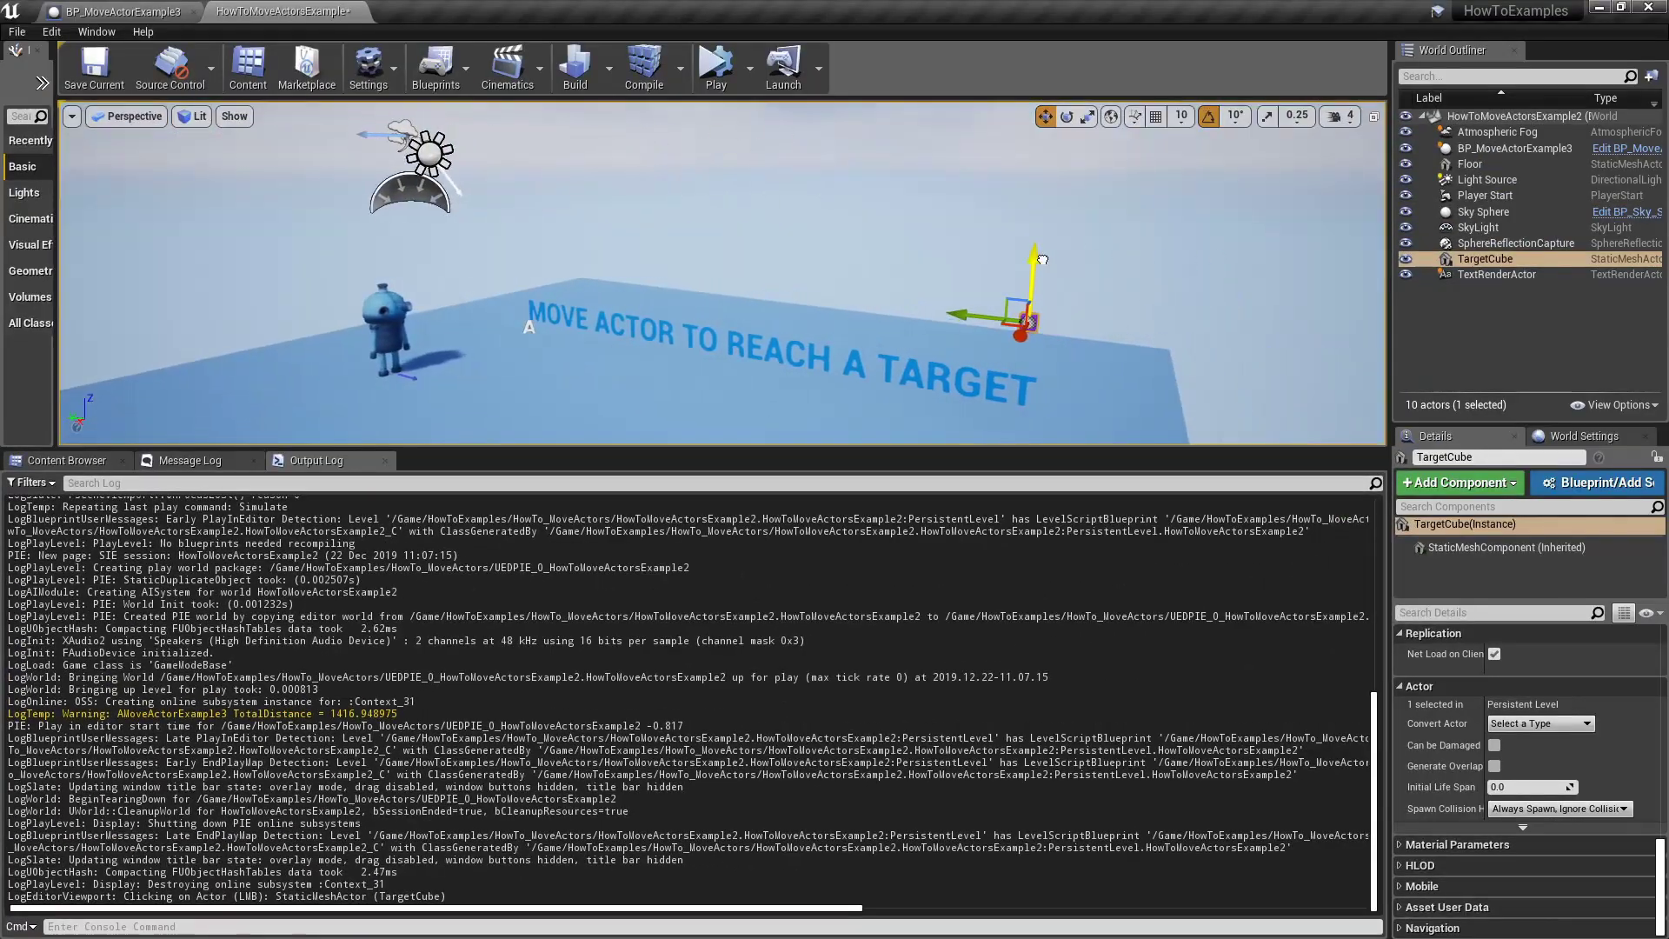
click(716, 65)
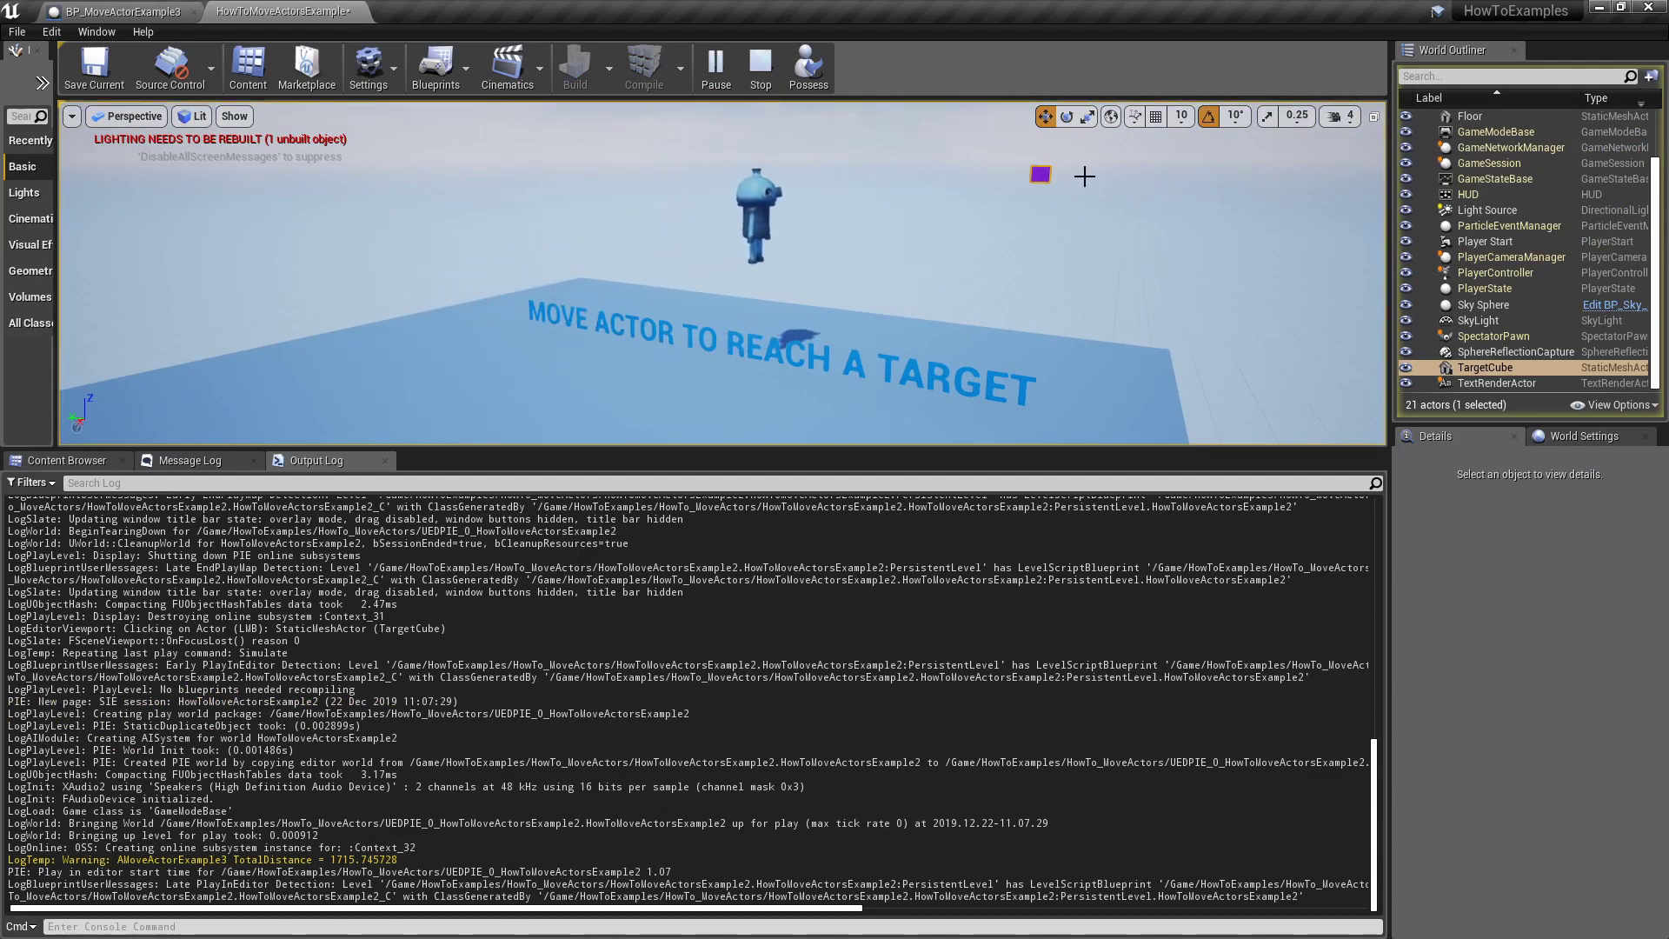
click(761, 67)
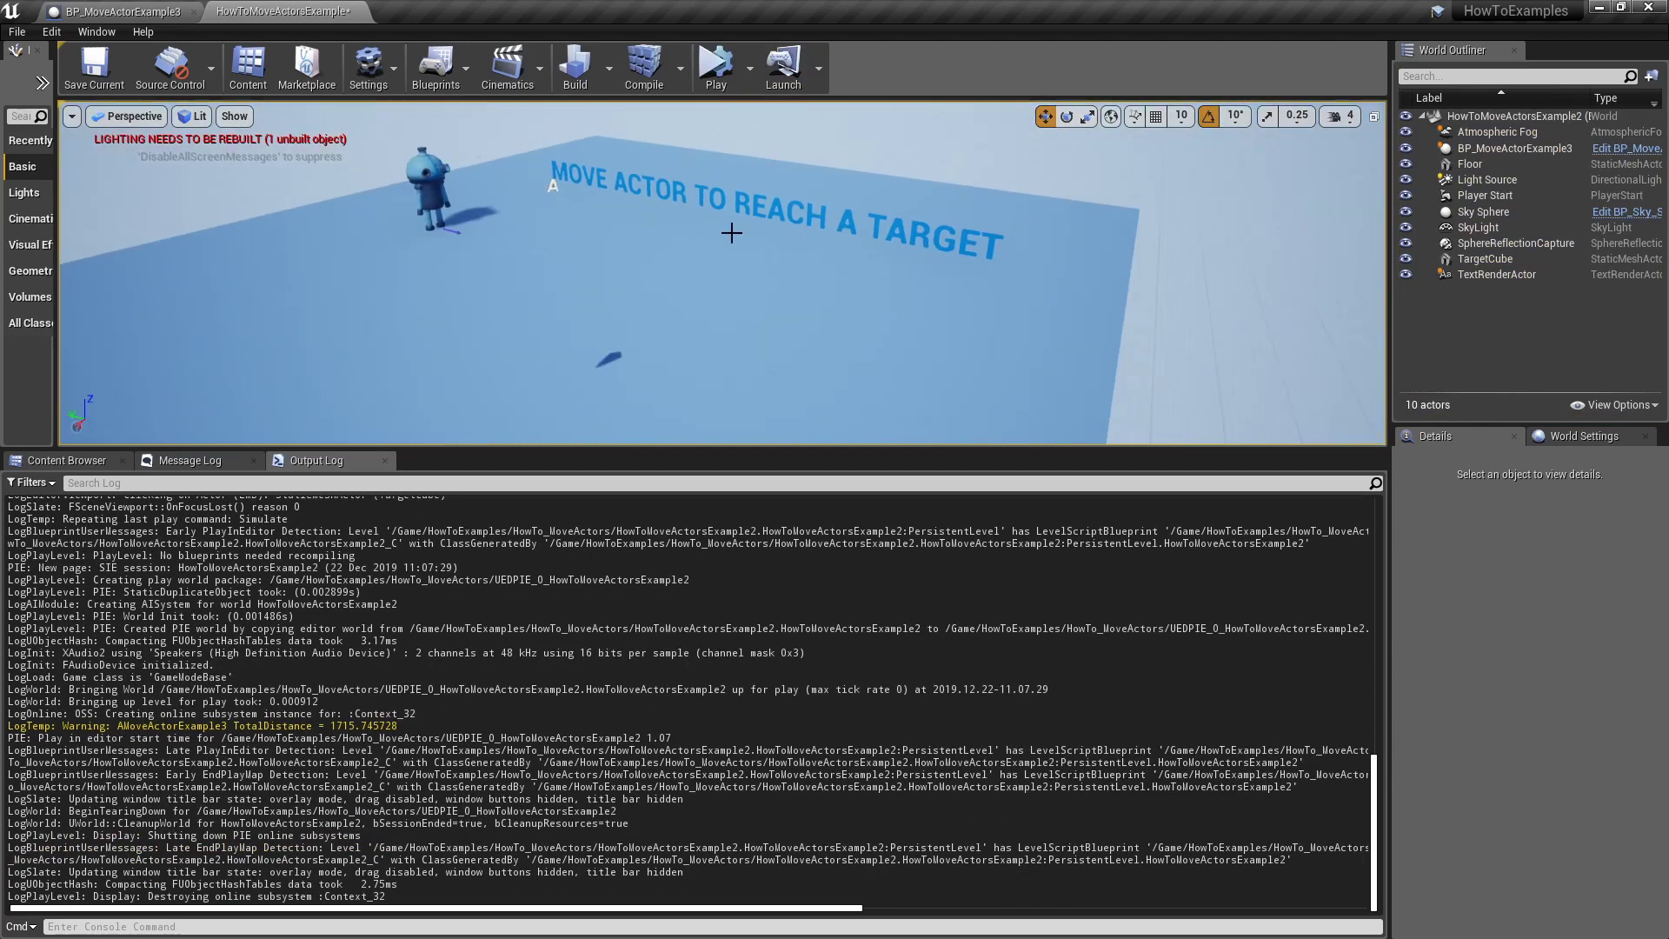
Enlarge the viewport over the Output Log and pitch the camera up toward the TargetCube
drag(866, 452, 864, 503)
right_drag(849, 374, 847, 378)
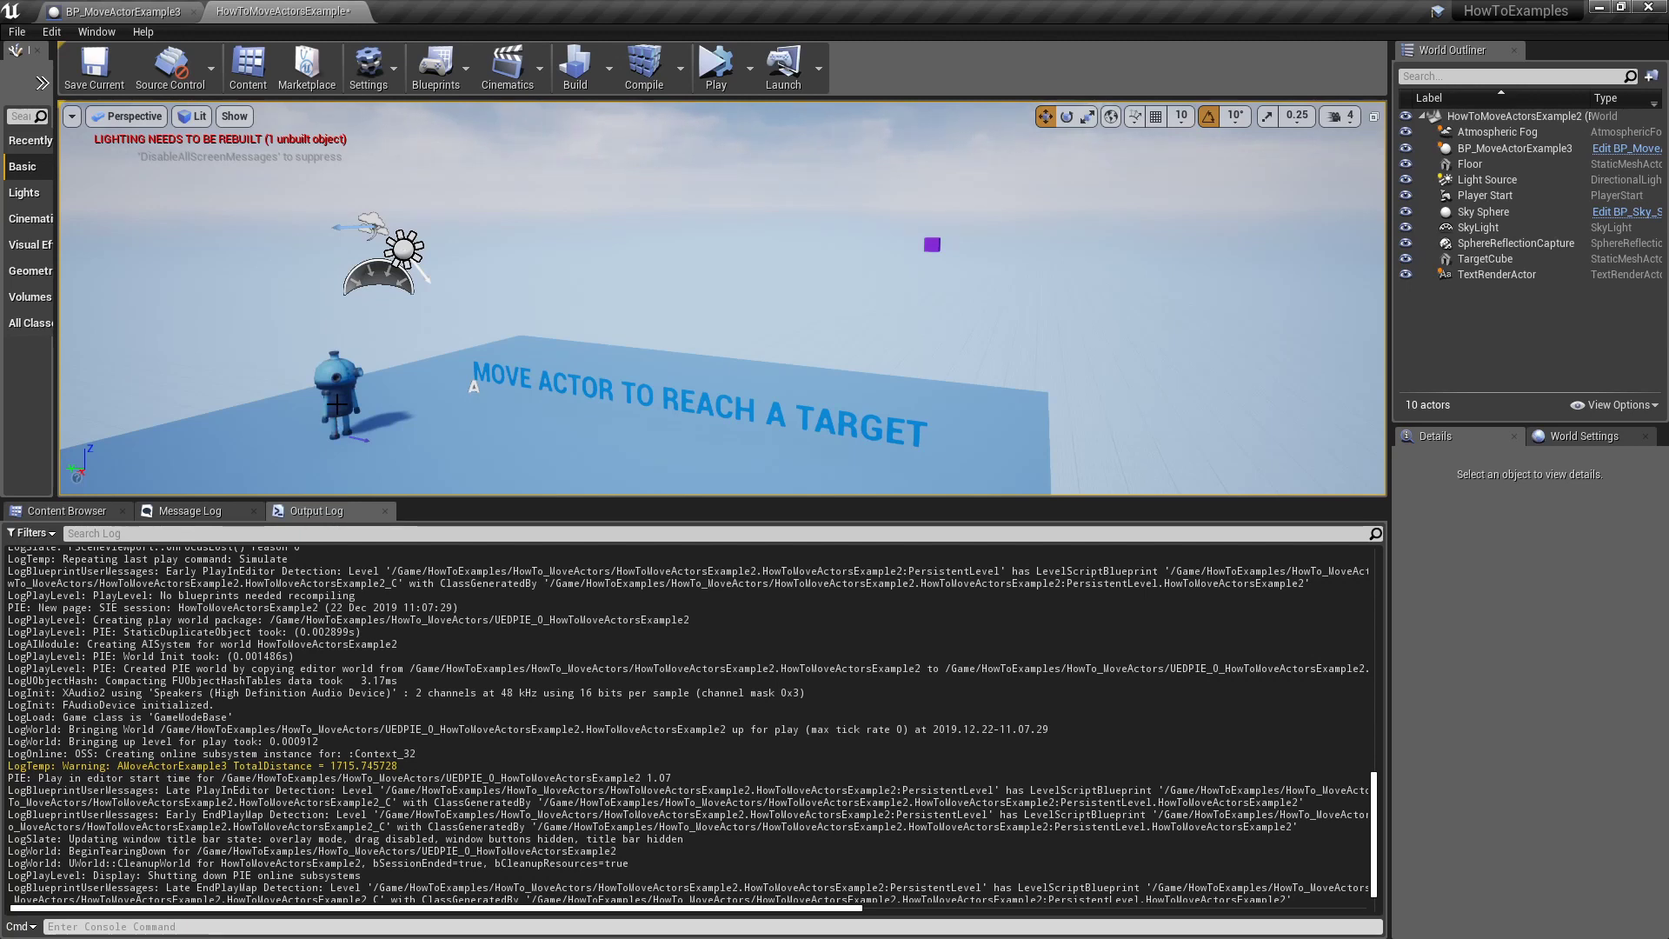
Select the TargetCube and slide it left across the level along its Y axis
click(342, 413)
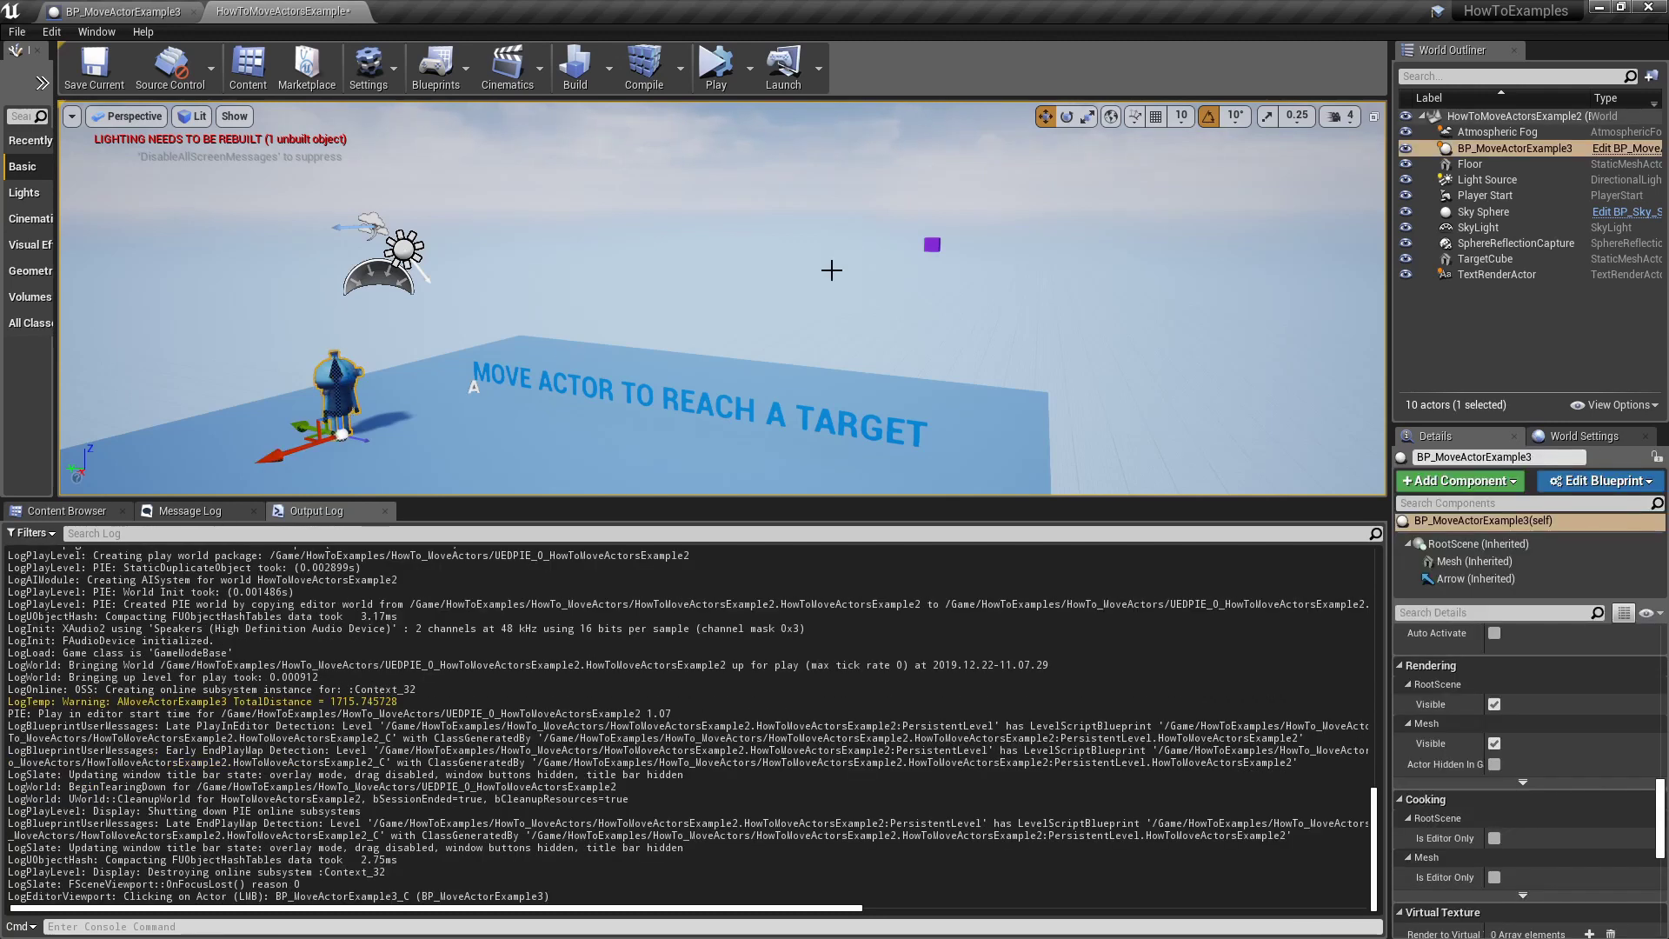
click(933, 243)
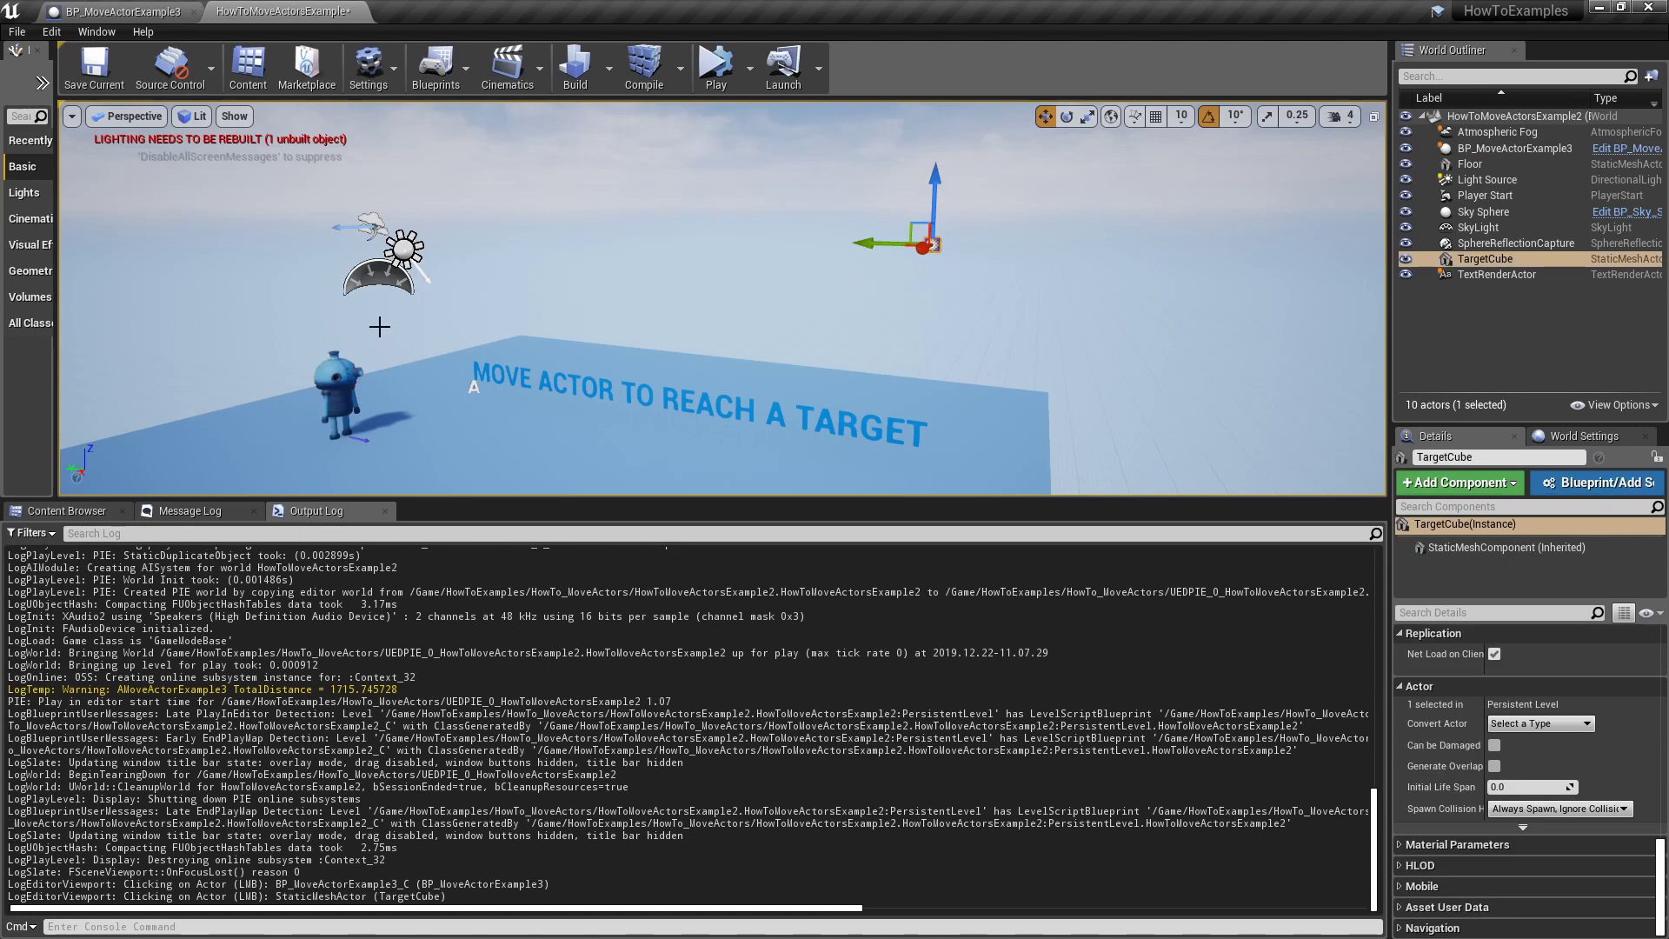
click(352, 412)
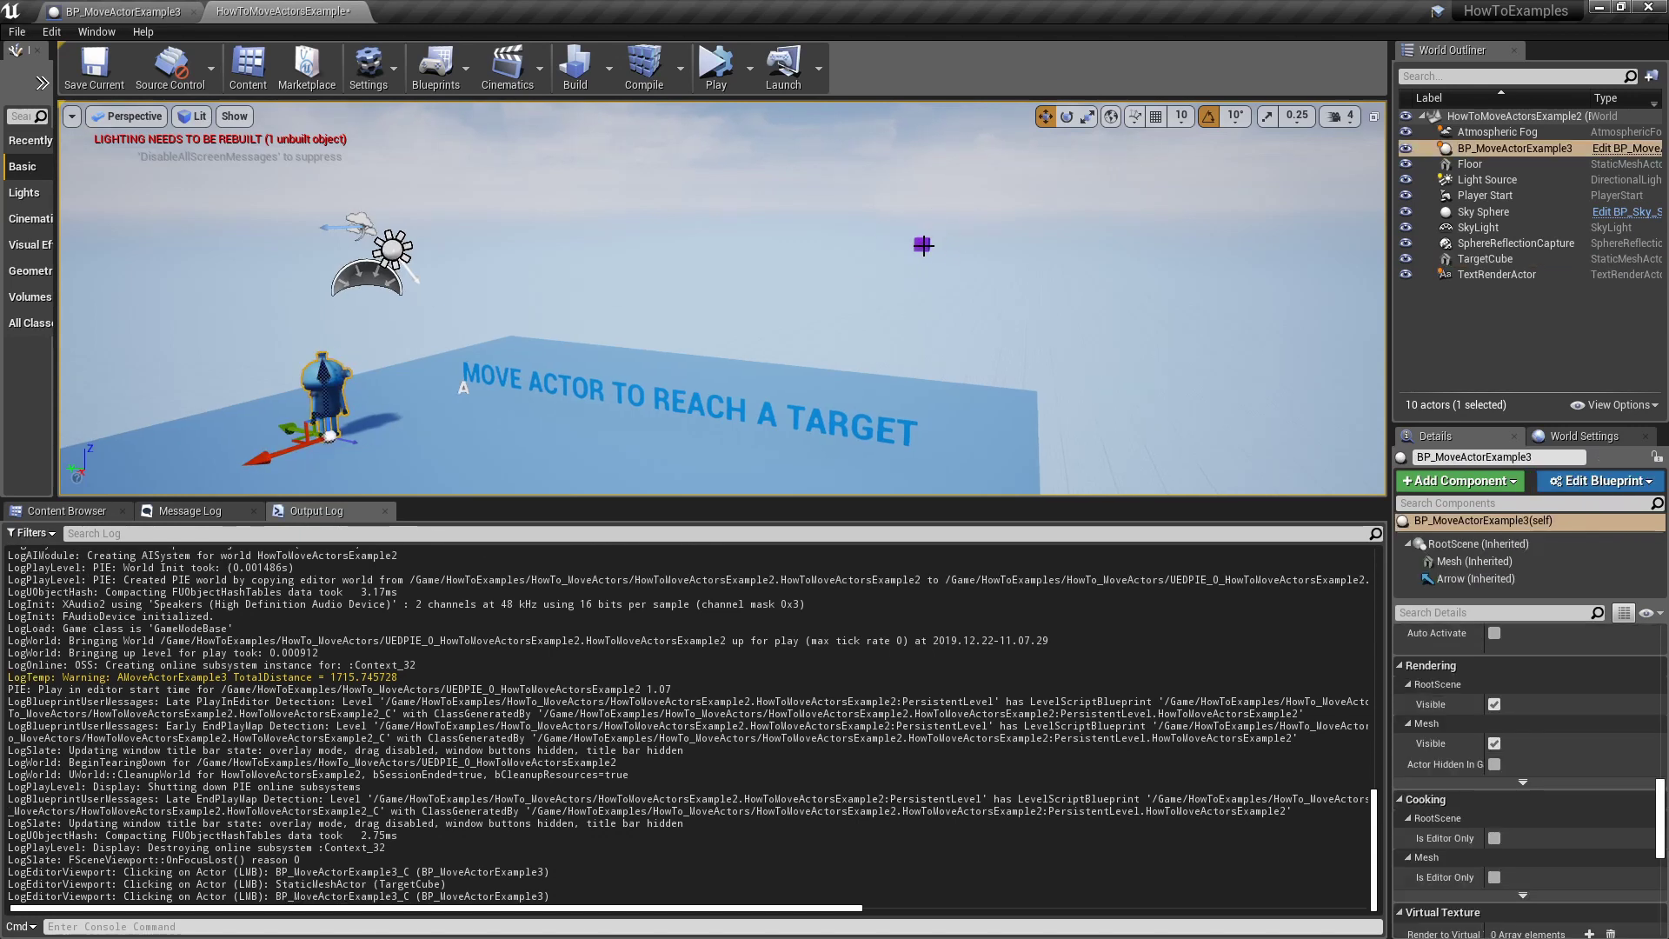
click(926, 243)
drag(886, 243, 528, 236)
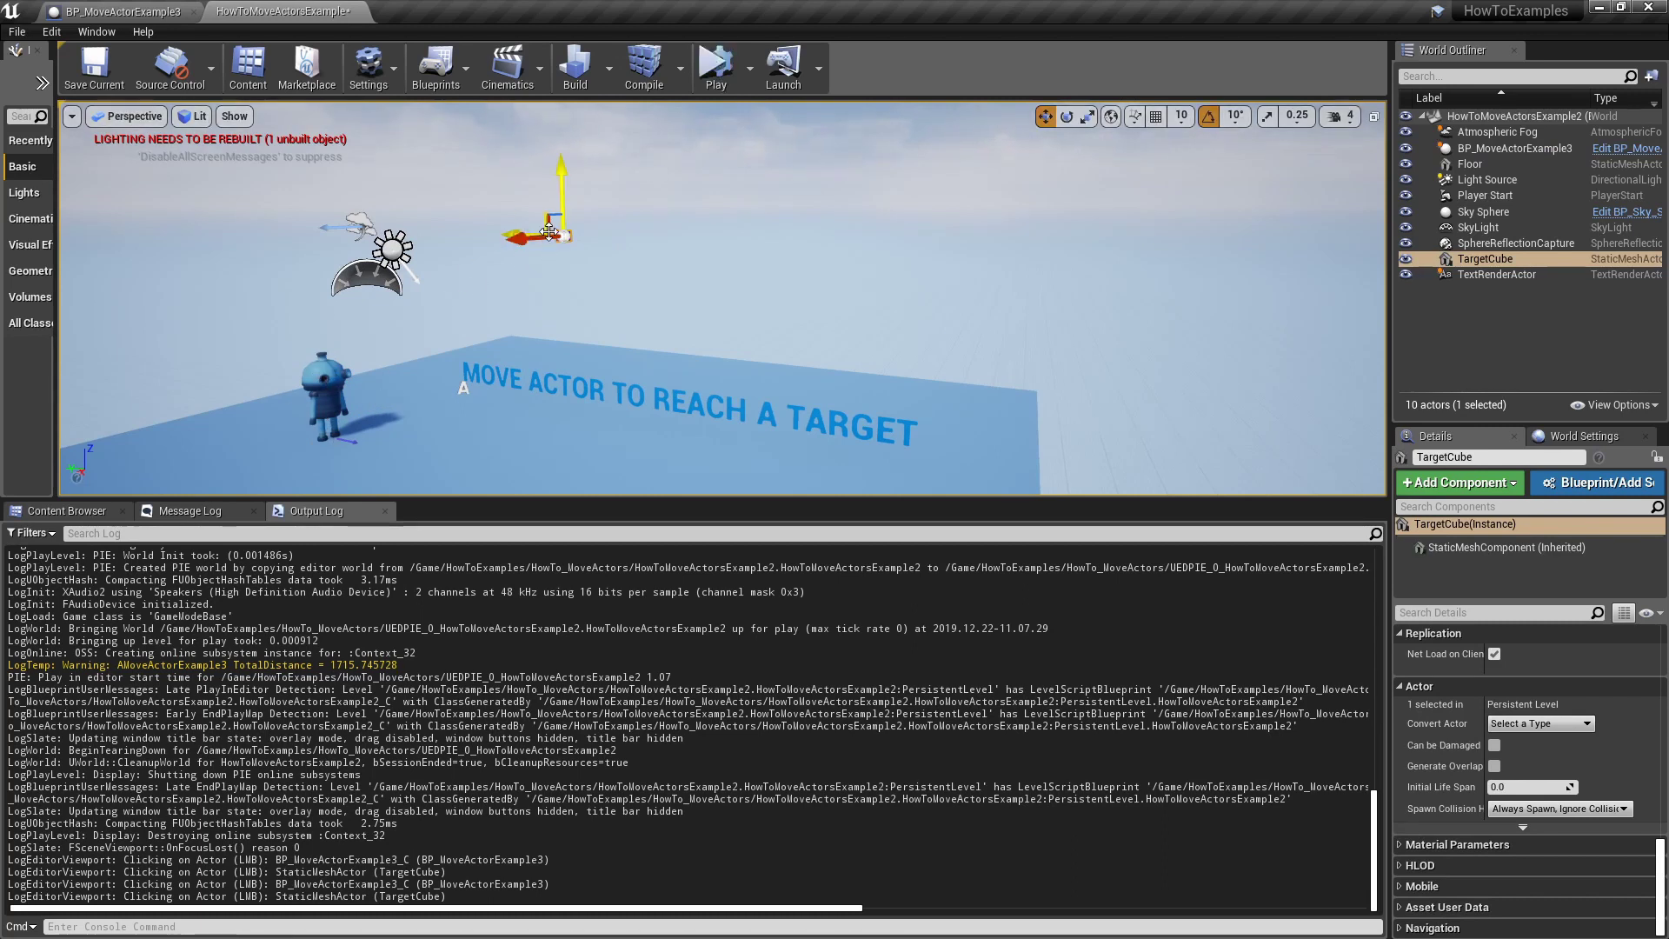
Simulate so the robot flies to the moved cube (distance 1007.31), then stop
click(717, 68)
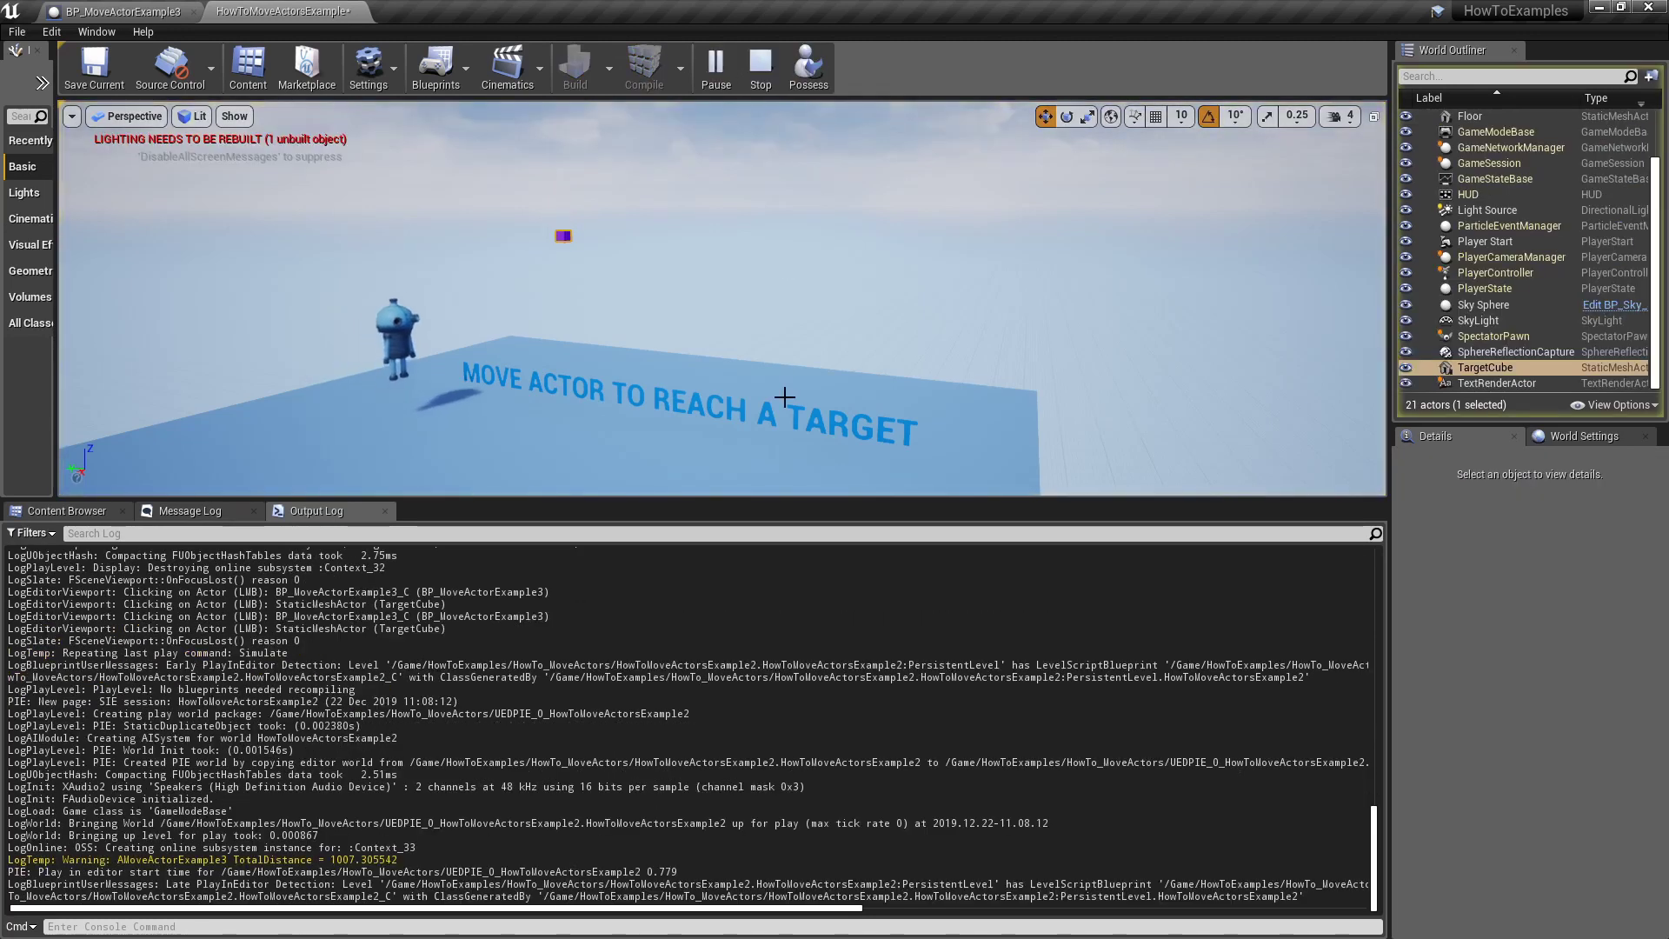
click(761, 67)
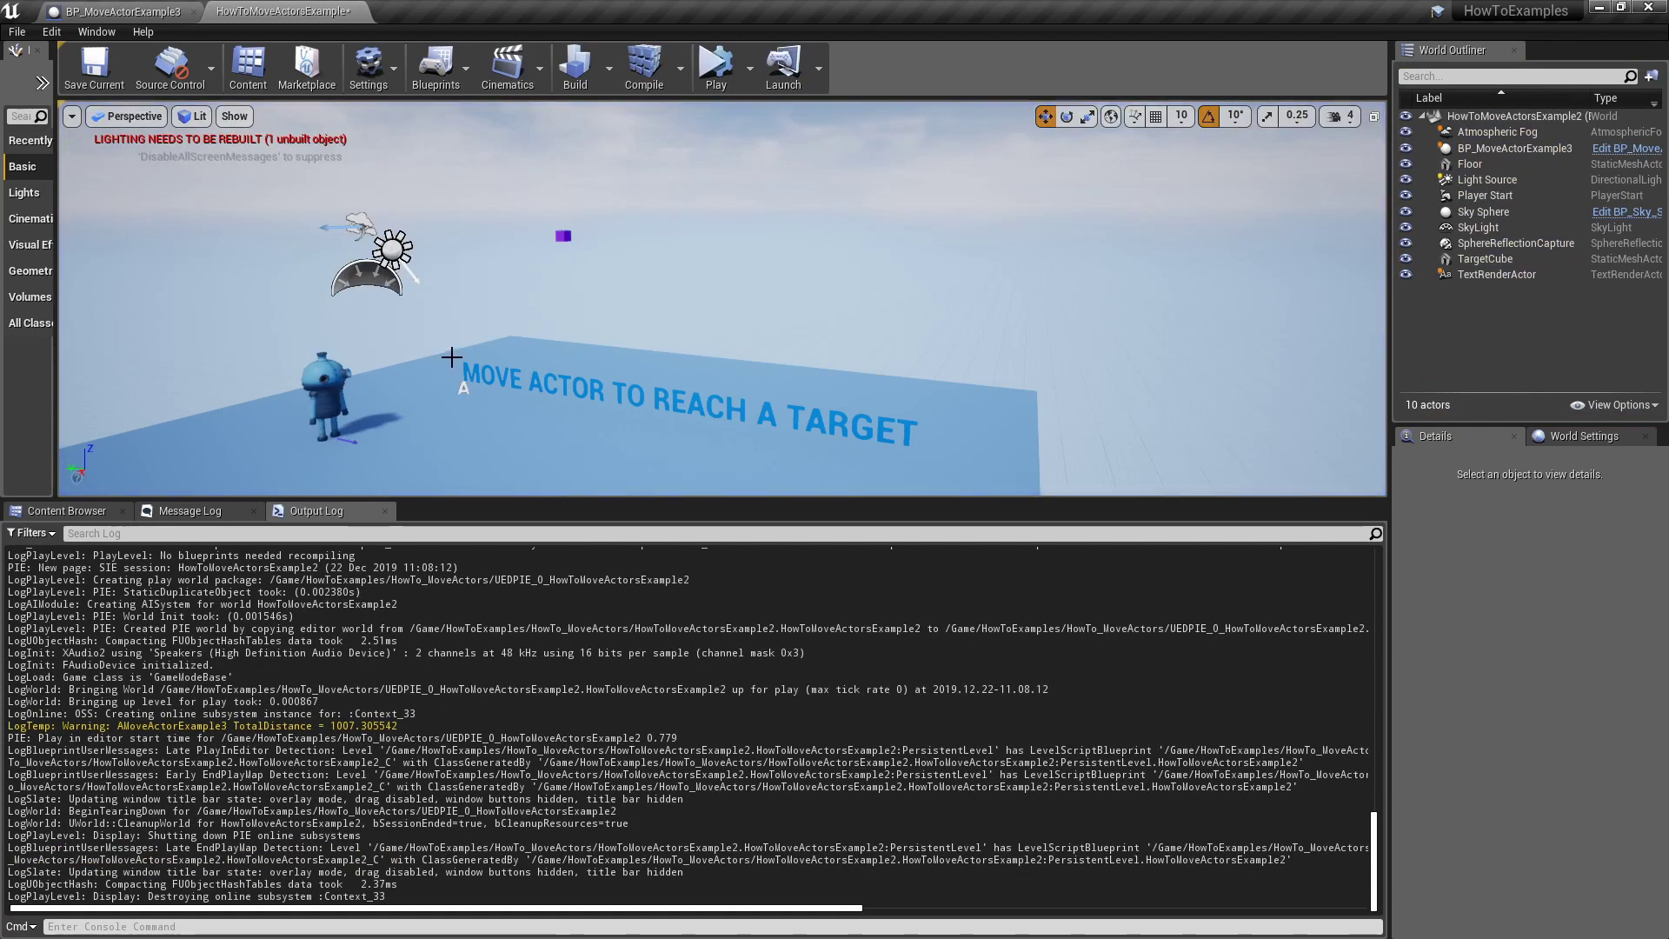